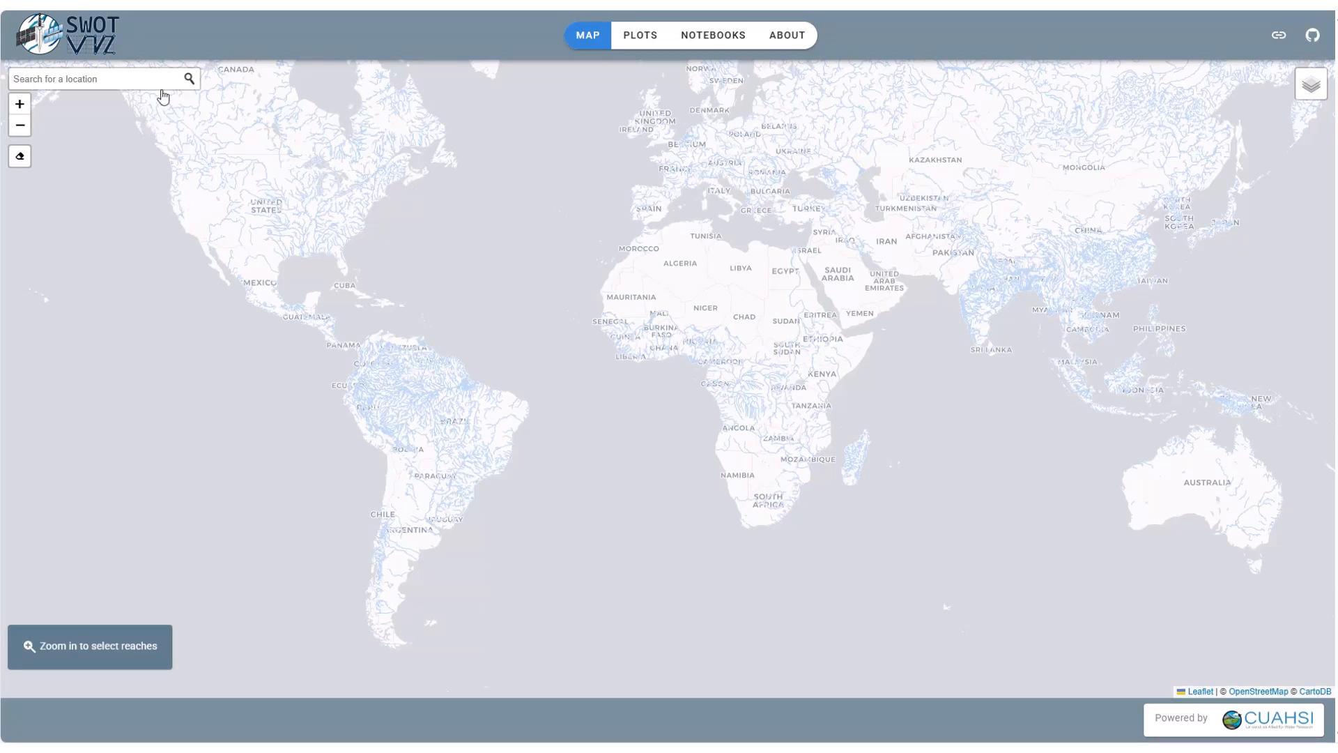
Find Madagascar on the map by searching for the location "Madagascar".
left_click(144, 79)
type("Madagascar")
left_click(51, 120)
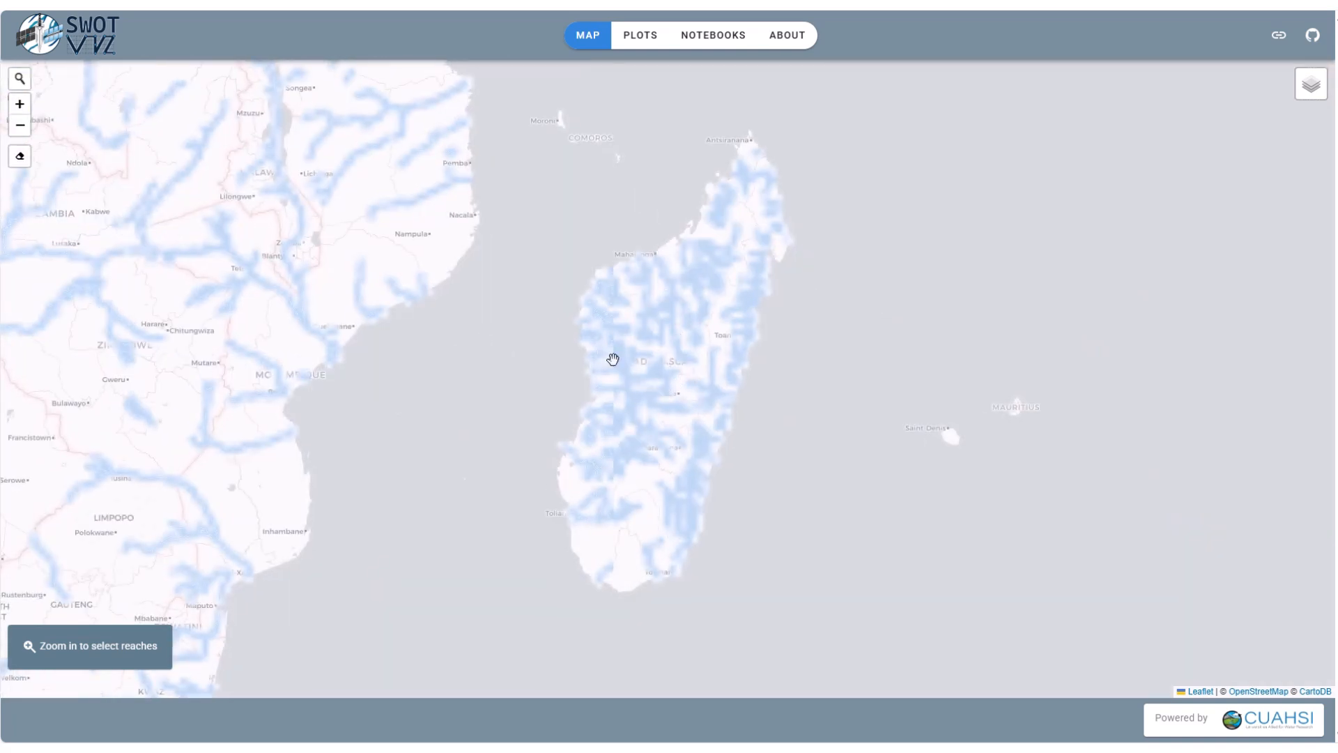
Select the Ikopa river reach northwest of Antananarivo, just south of Filalaovana, on the map.
scroll(737, 387, "up", 1)
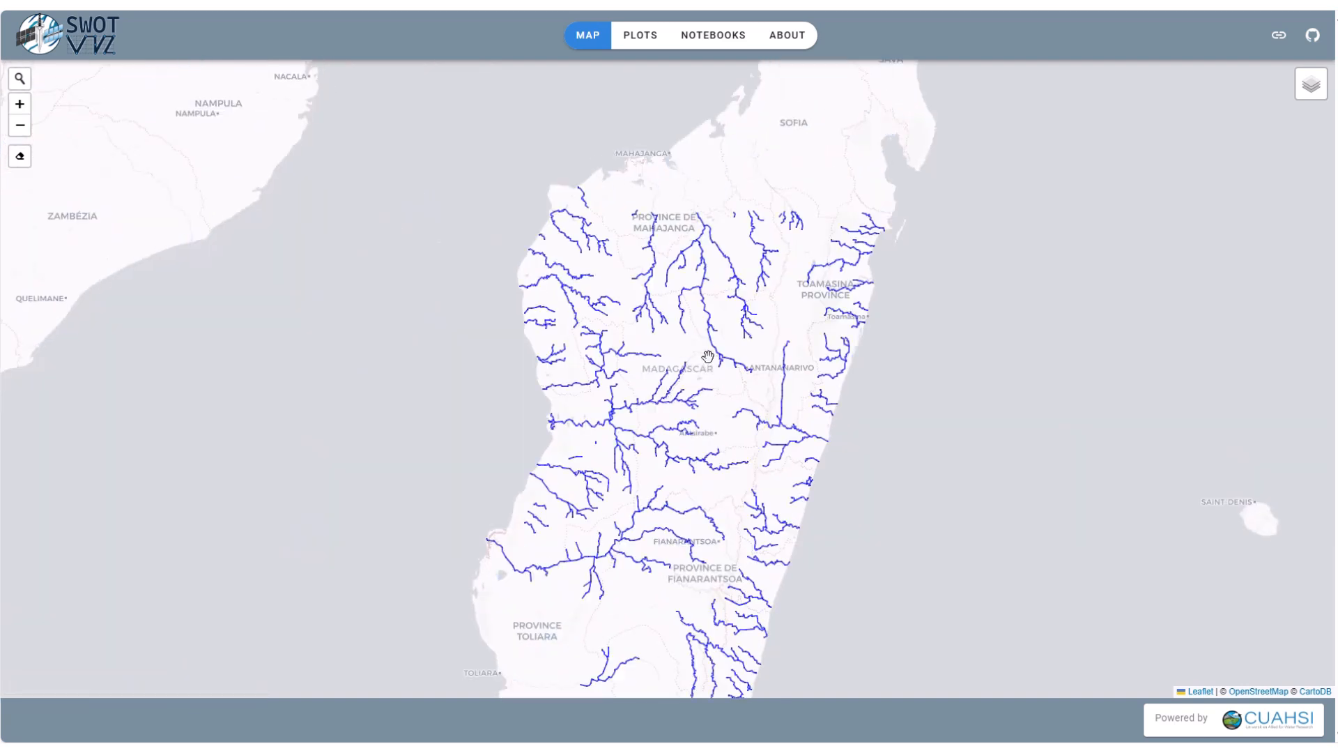
scroll(707, 357, "up", 3)
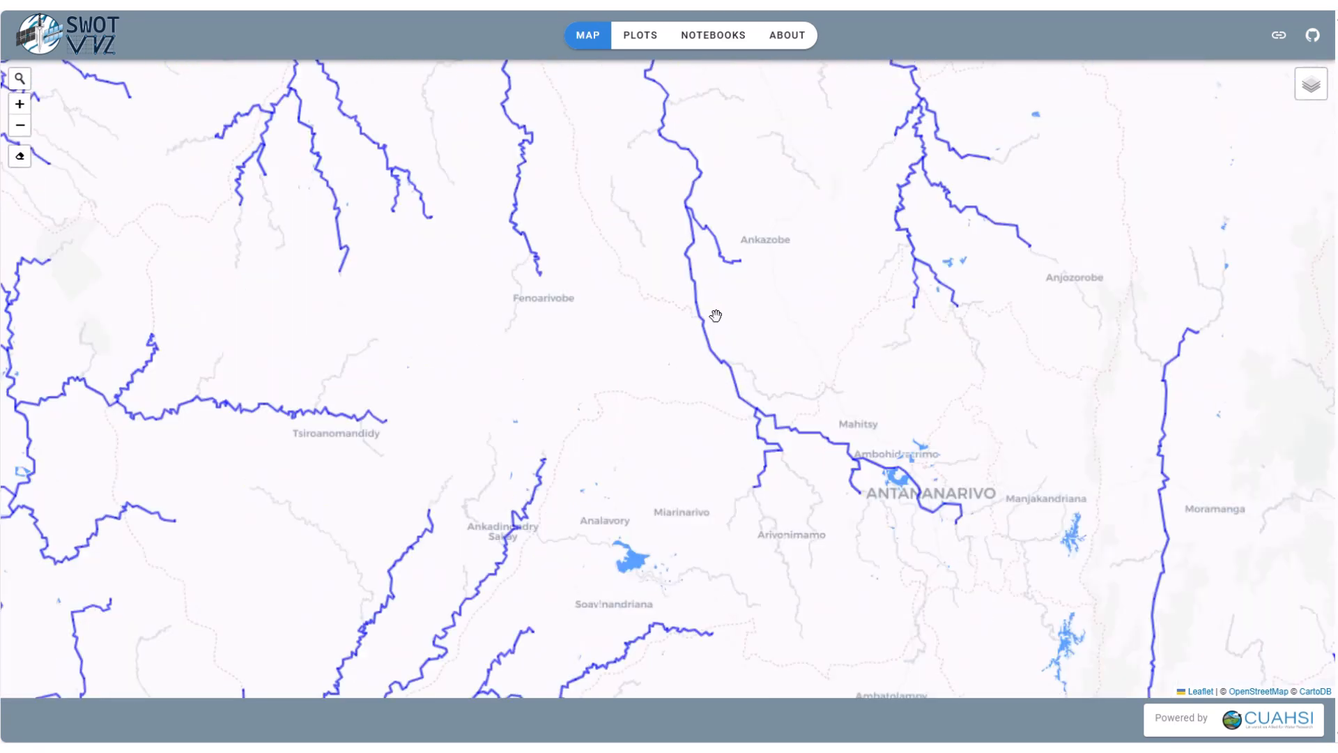
scroll(716, 315, "up", 2)
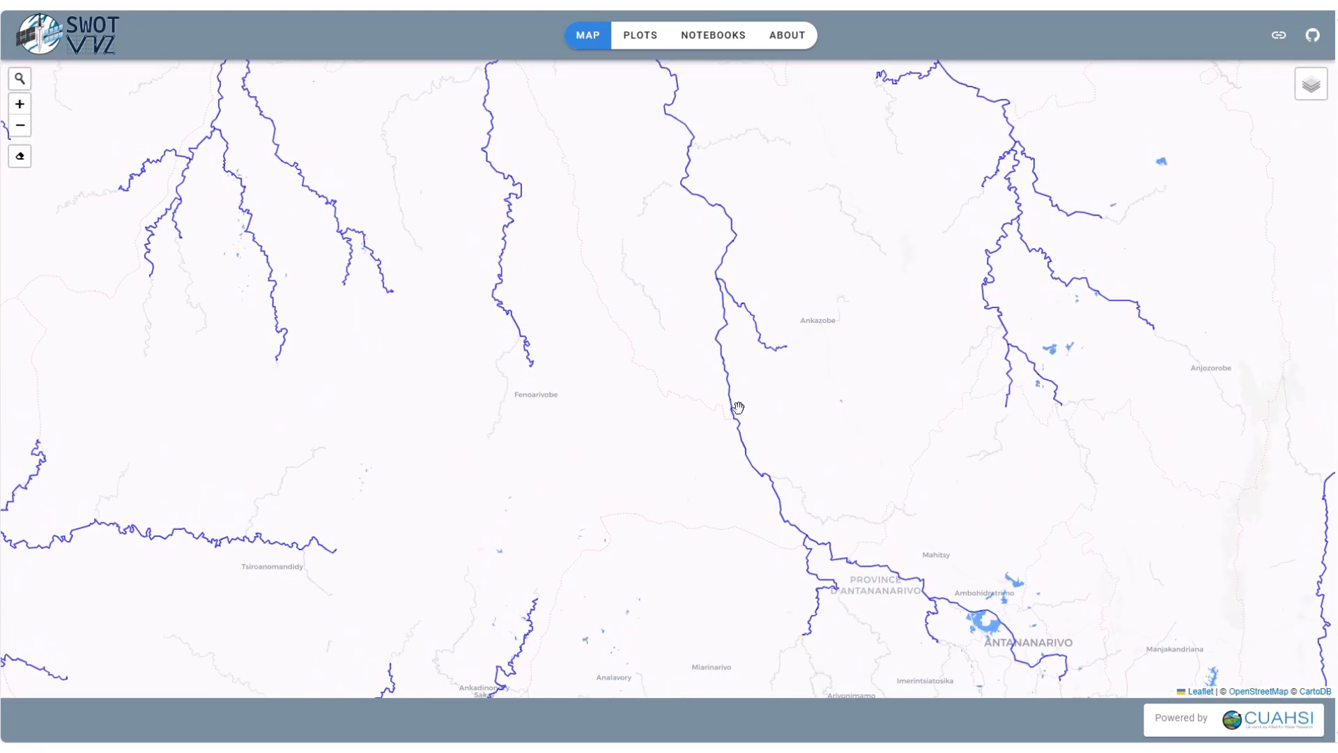
scroll(737, 407, "up", 2)
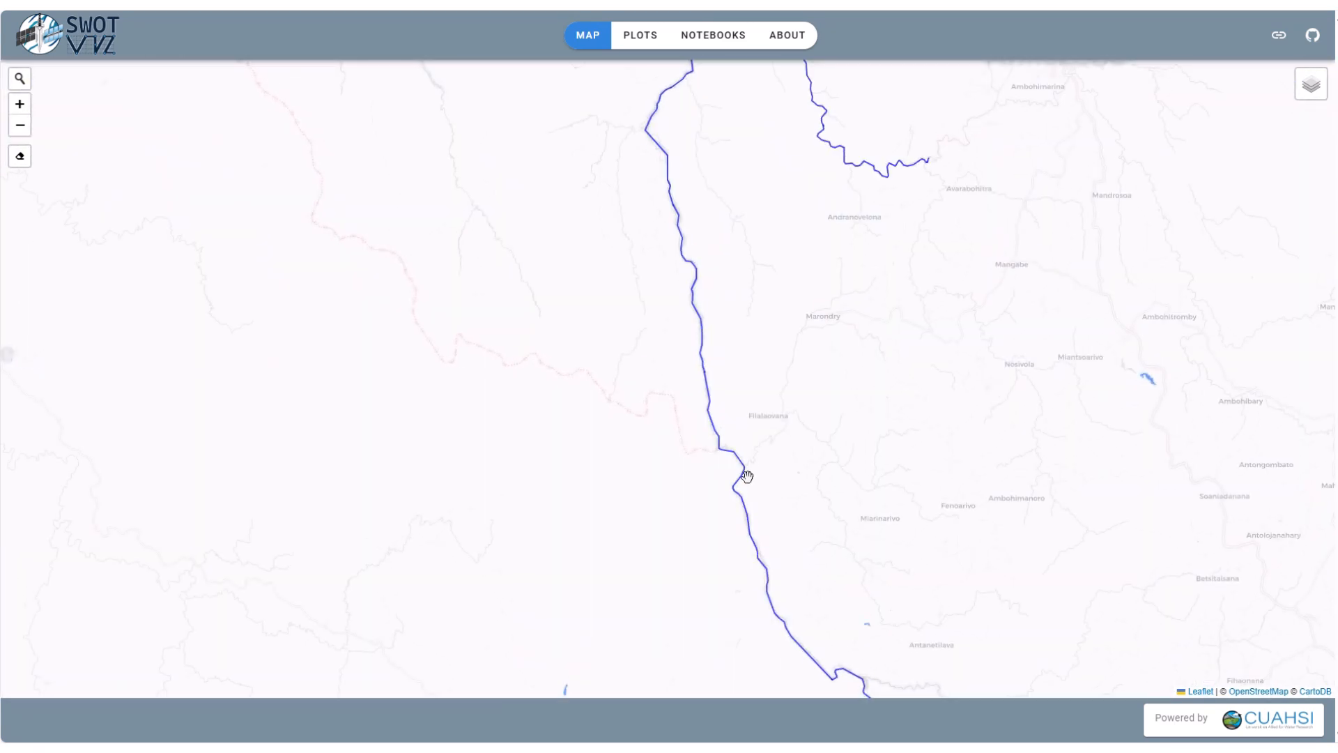
left_click(751, 526)
left_click_drag(846, 415, 731, 241)
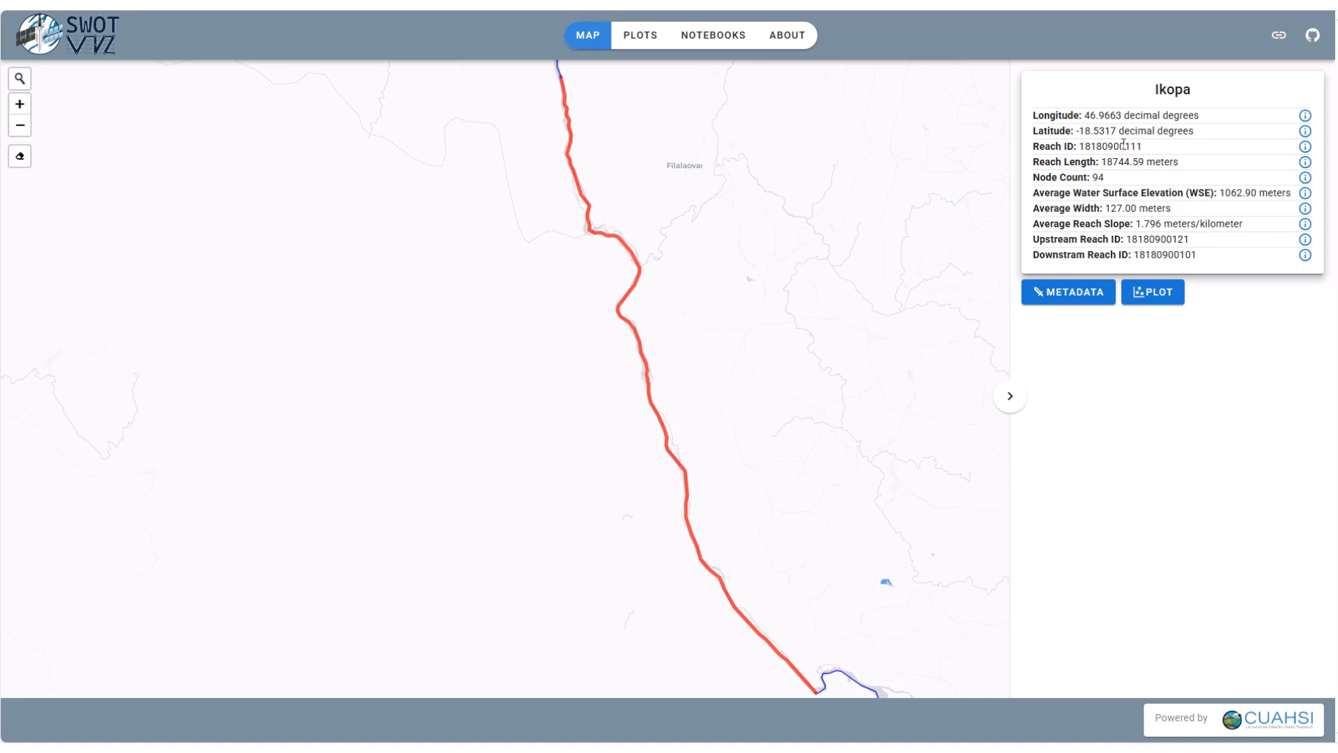
Show the extended metadata of the selected Ikopa reach and plot its SWOT data.
mouse_move(1308, 151)
left_click(1082, 283)
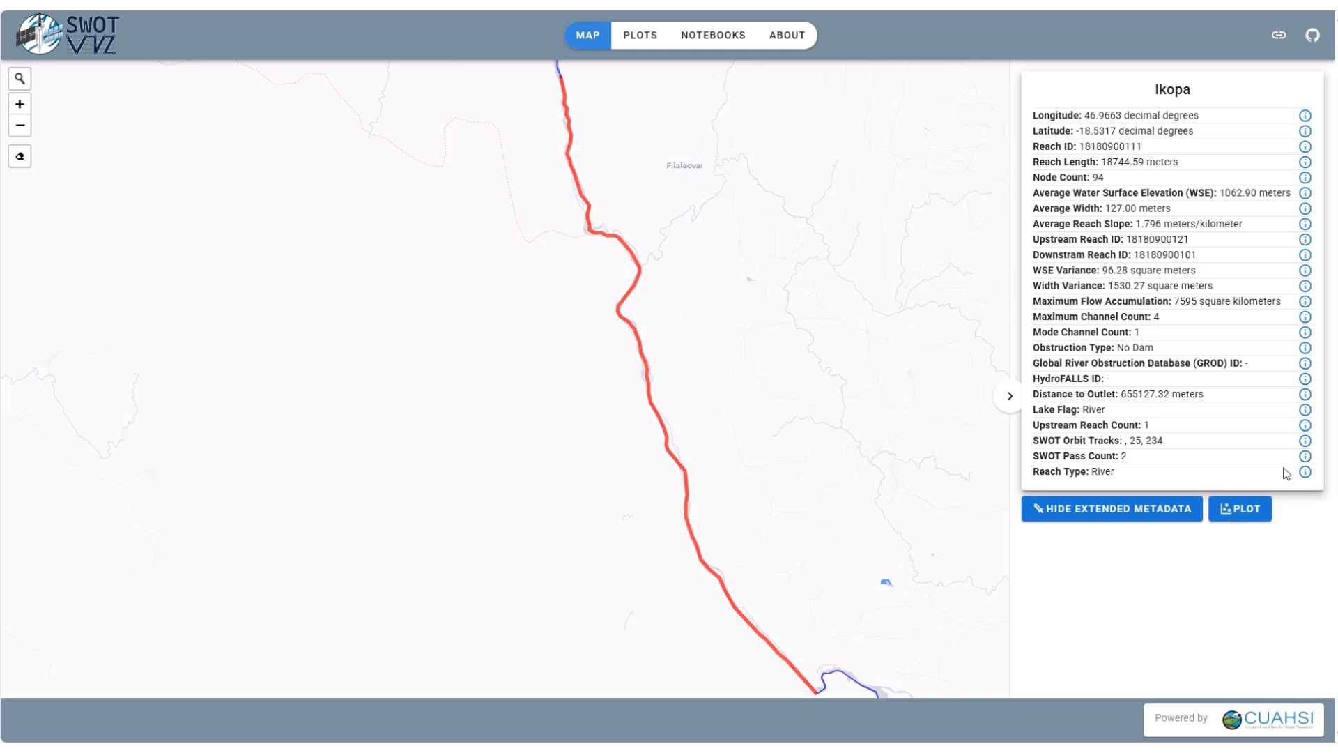
left_click(1244, 510)
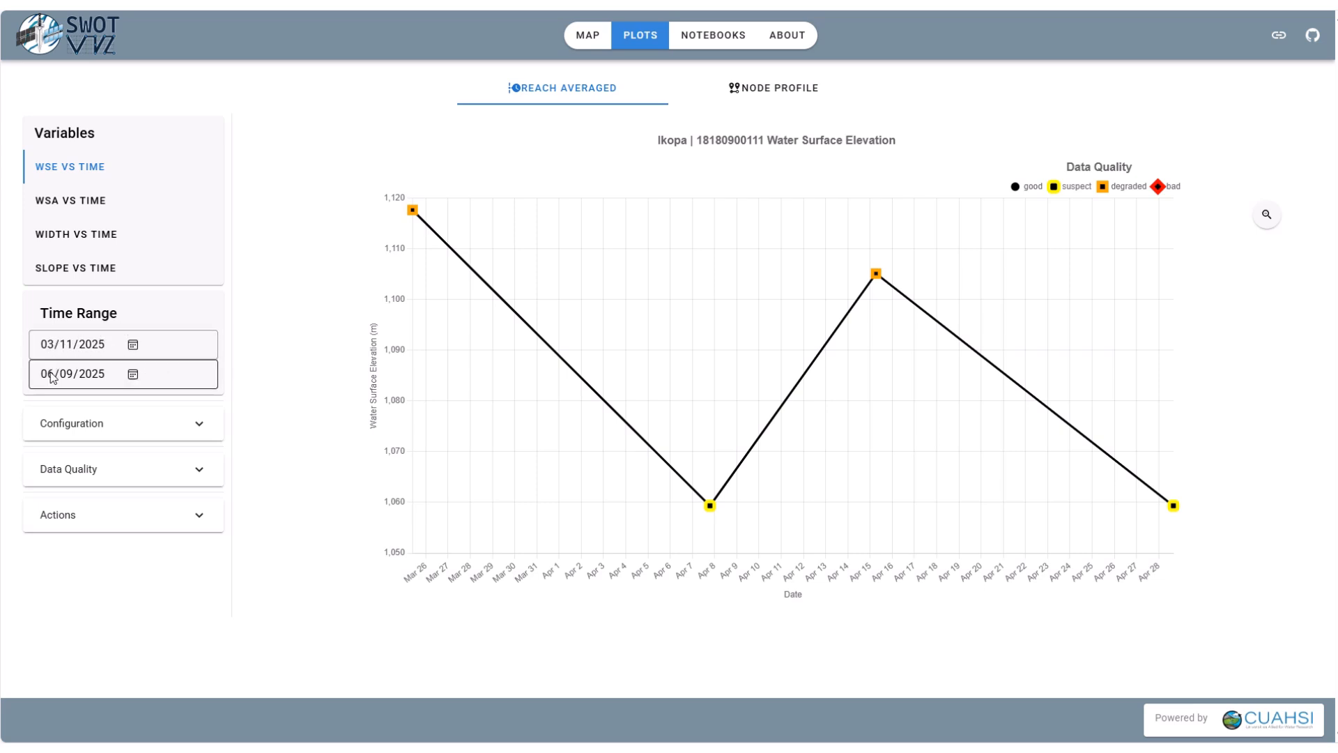
Set the start date of the plot's time range to 03/01/2023.
left_click(132, 344)
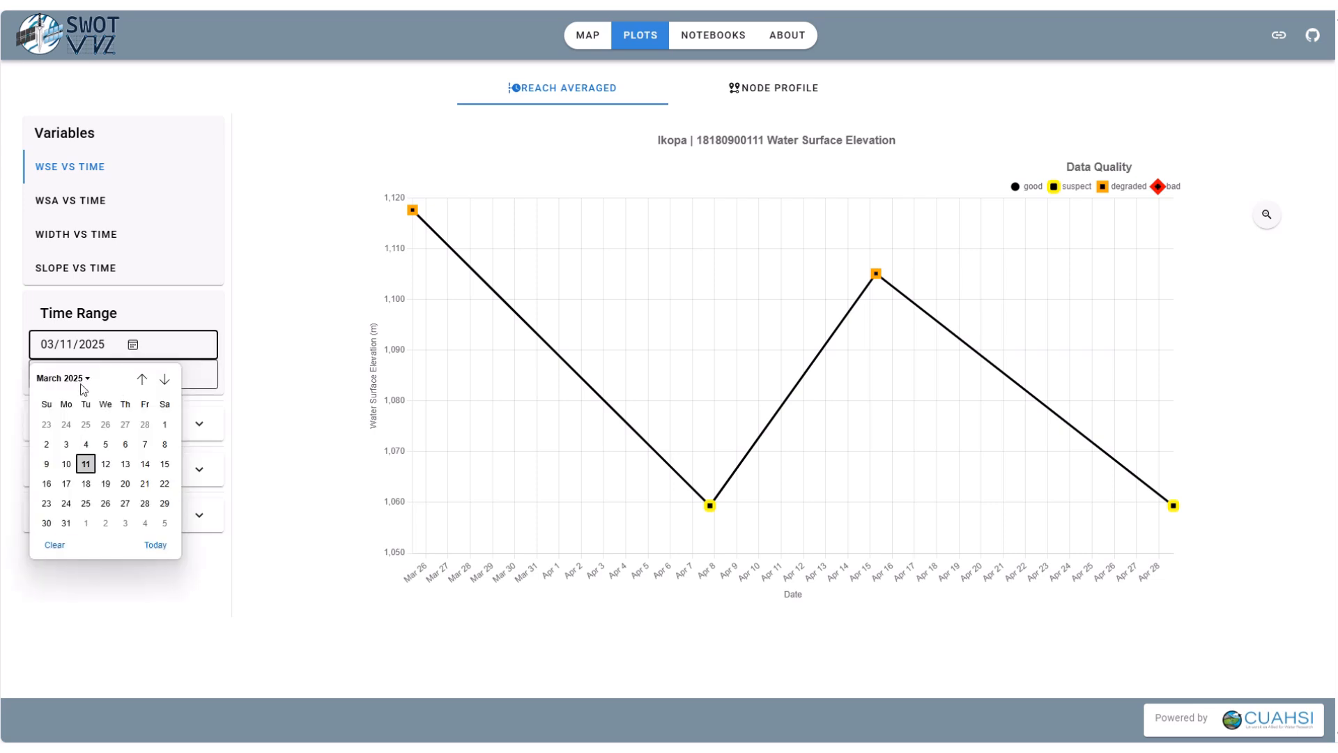
left_click(63, 378)
scroll(102, 445, "up", 1)
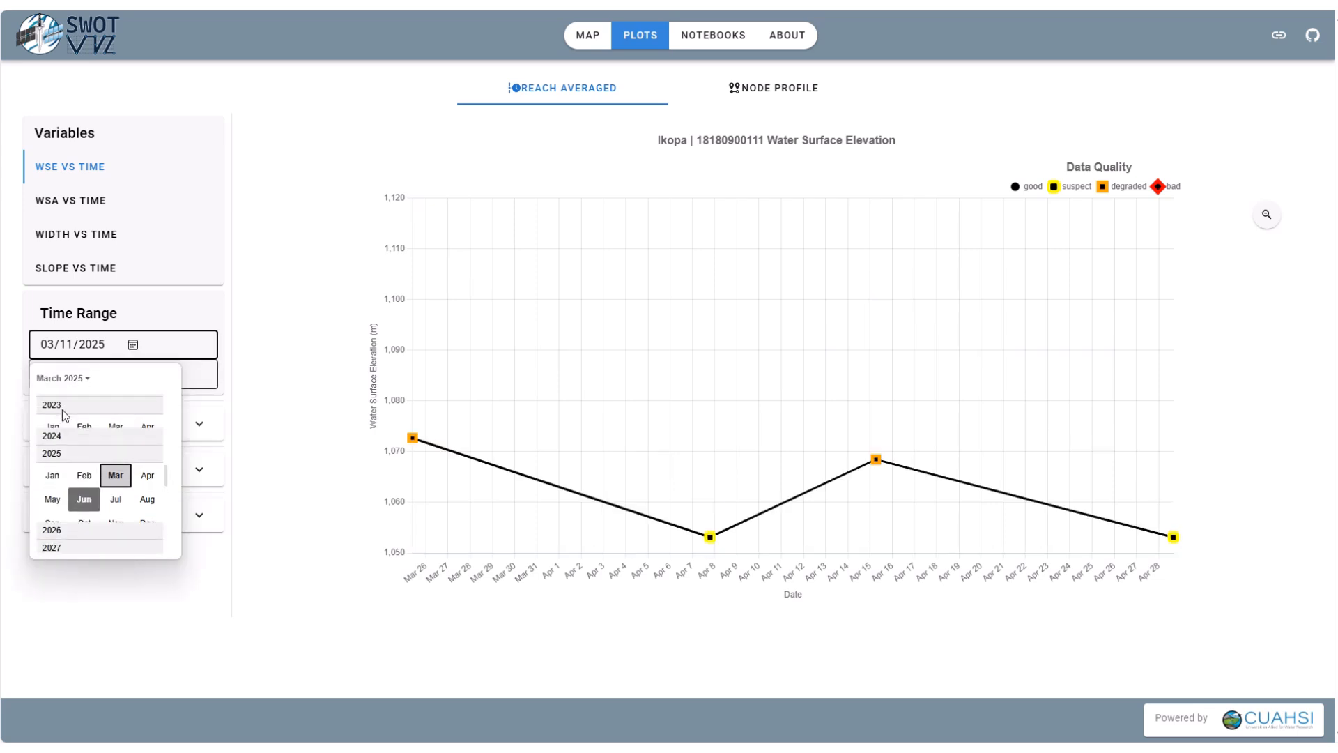
left_click(61, 408)
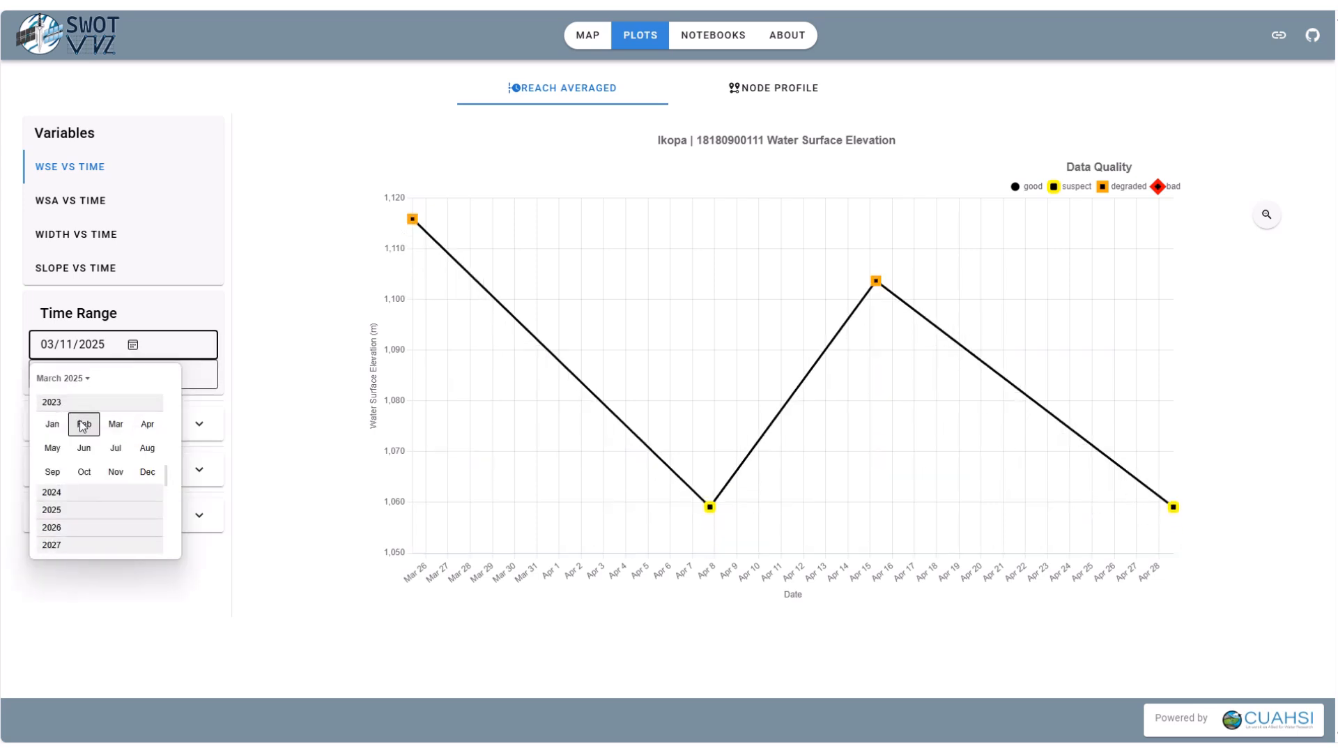
left_click(116, 425)
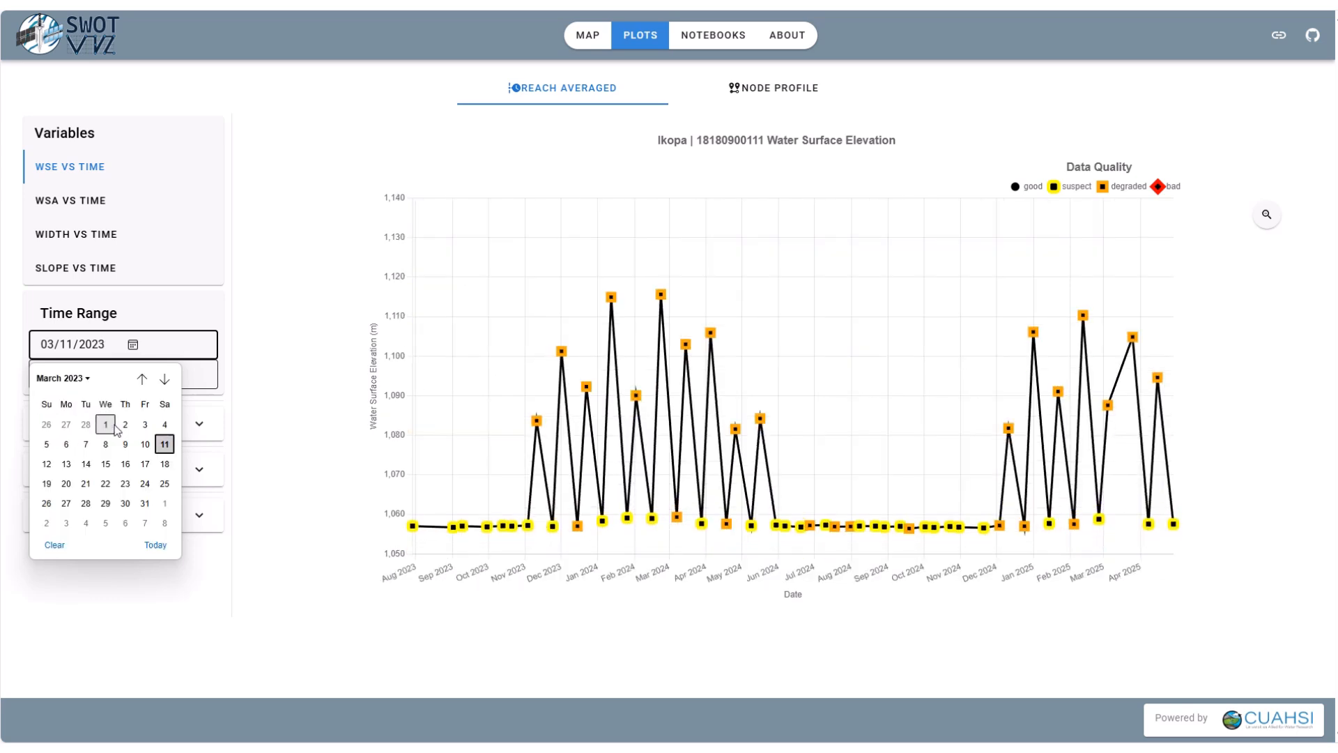
left_click(107, 426)
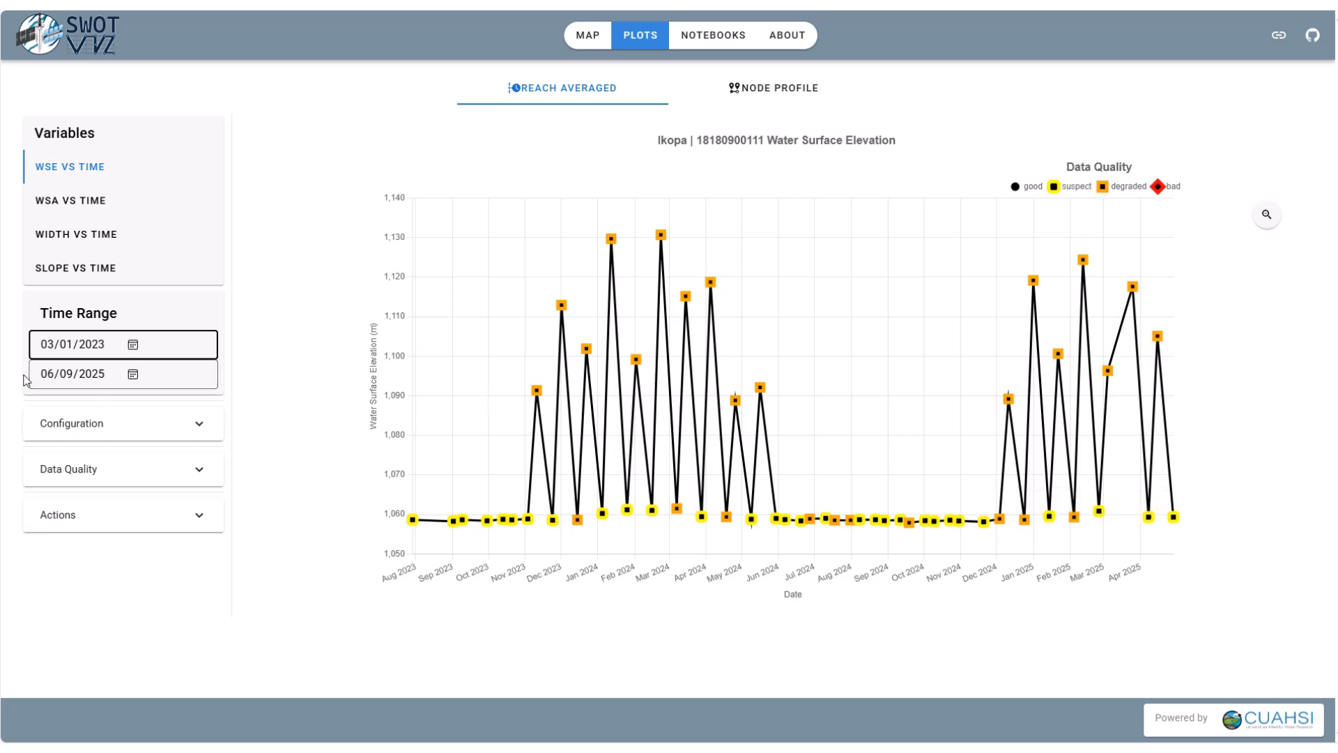
Exclude observations of degraded data quality from the water surface elevation plot, keeping good and suspect ones.
left_click(200, 424)
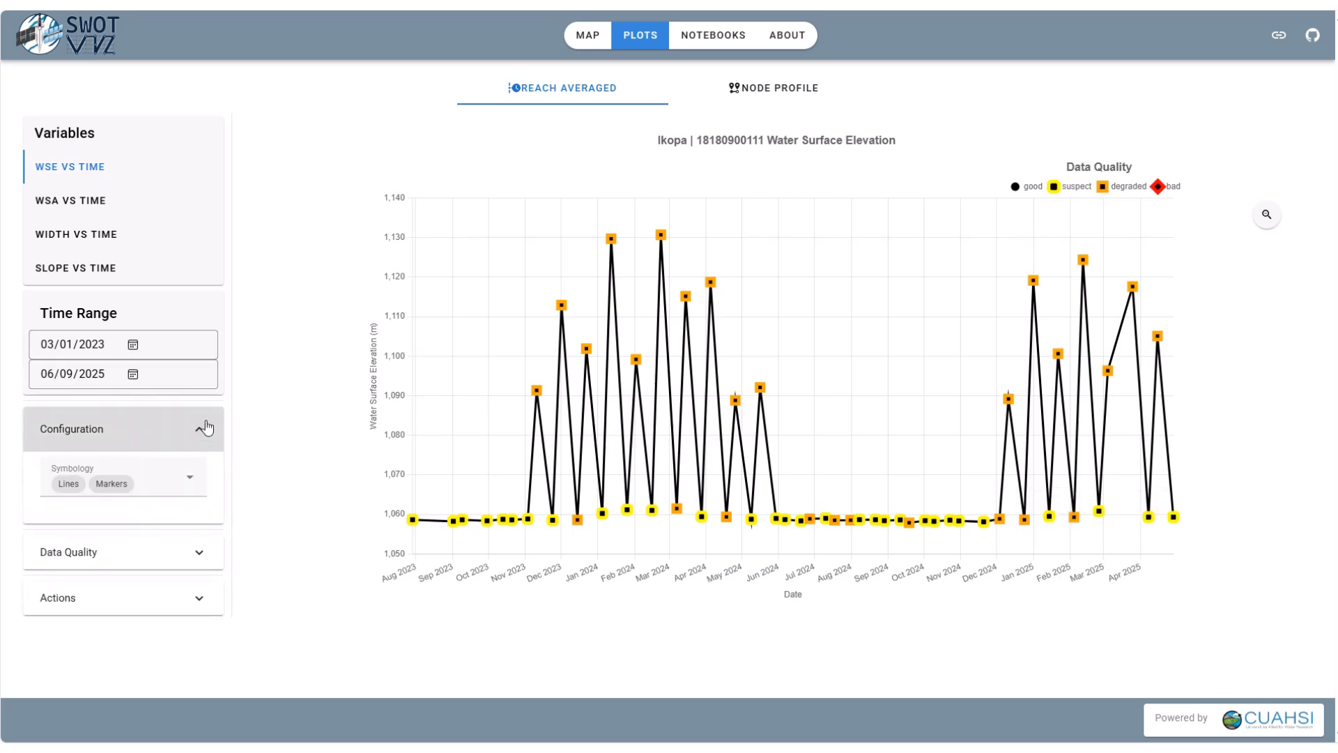
left_click(201, 552)
scroll(503, 490, "down", 1)
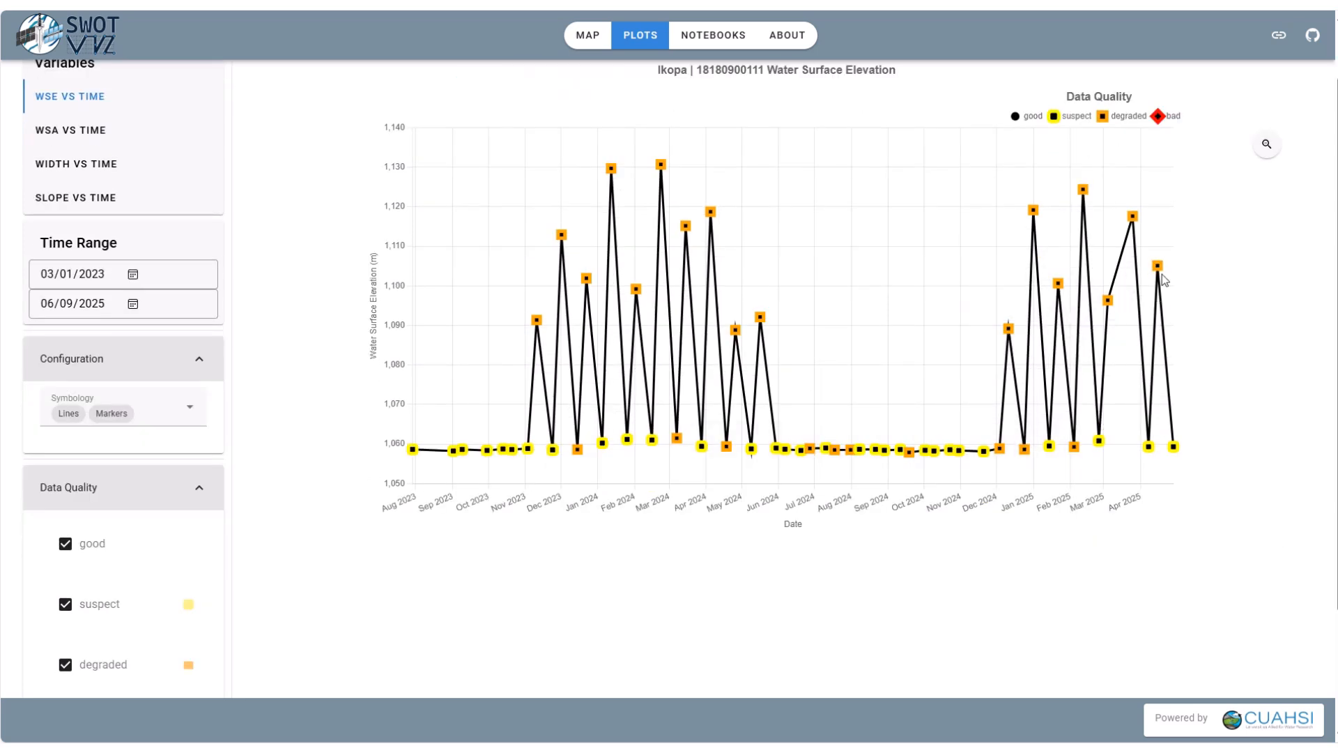
mouse_move(1114, 301)
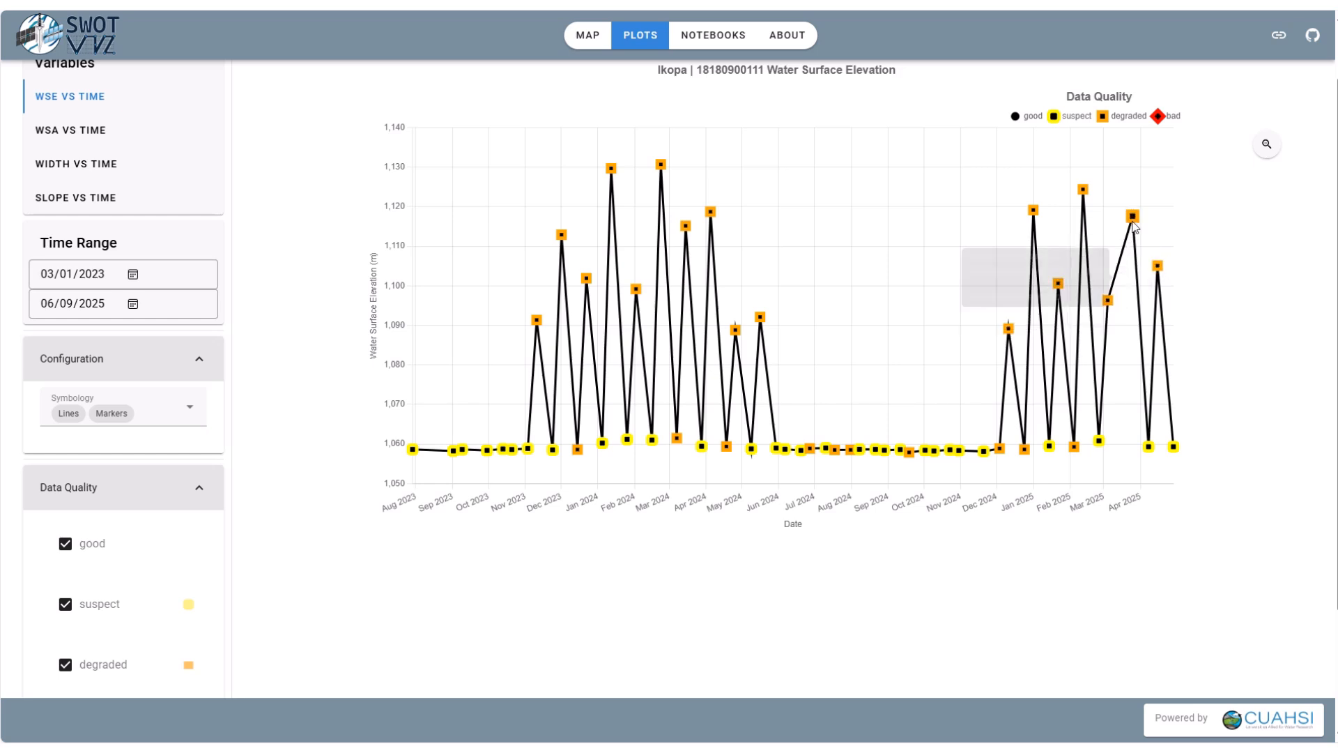
mouse_move(1134, 222)
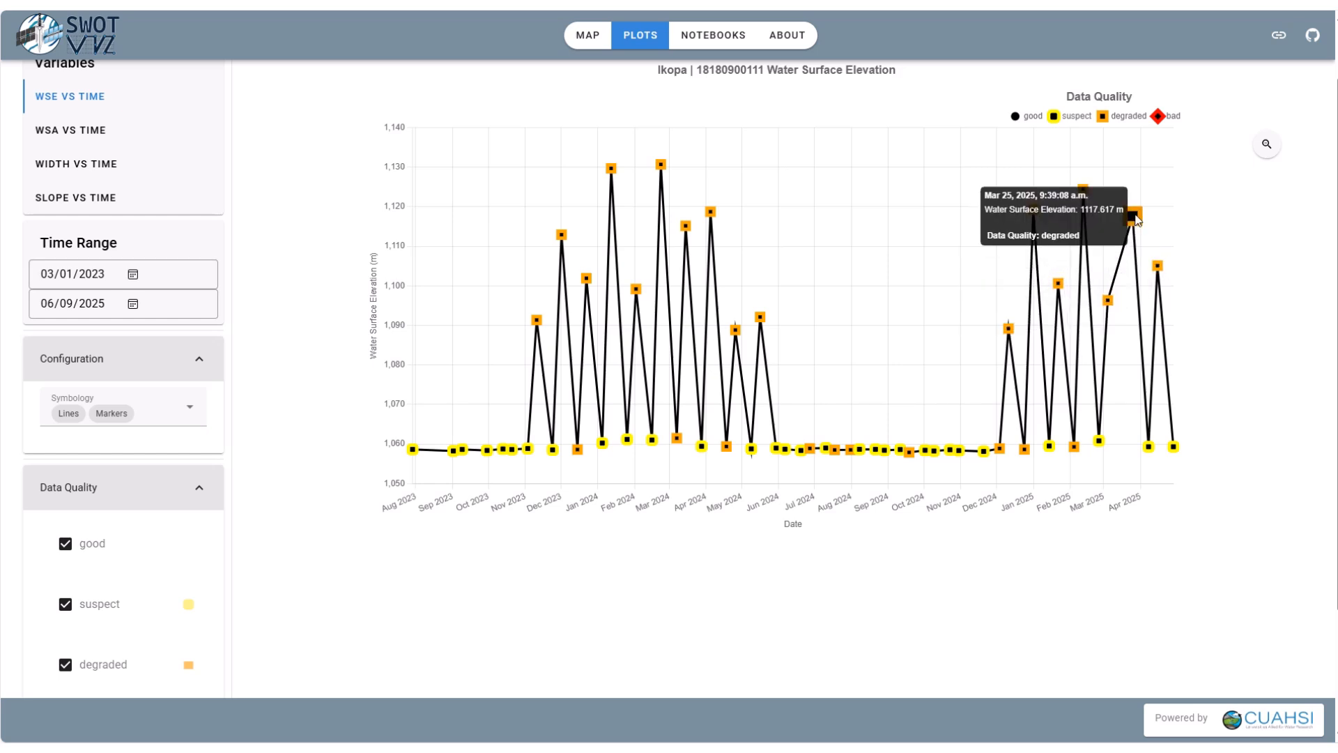
scroll(156, 591, "down", 1)
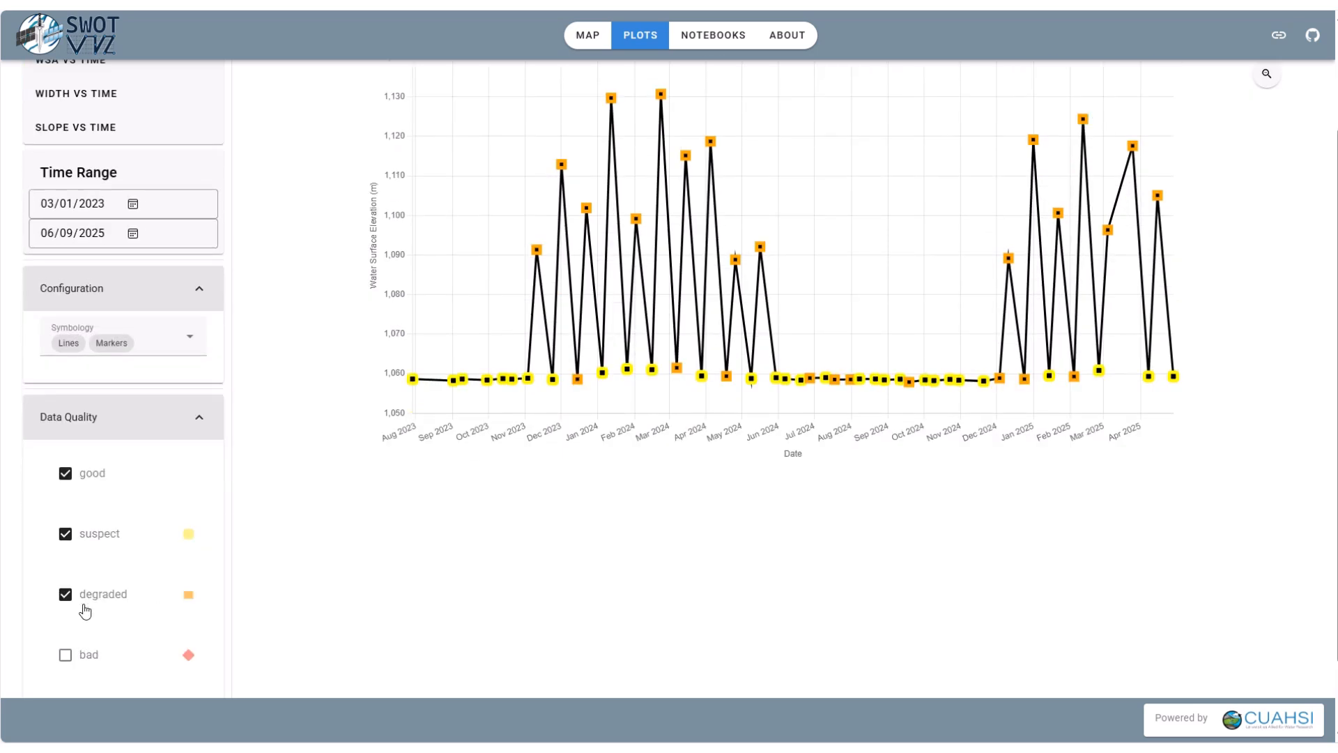
left_click(65, 594)
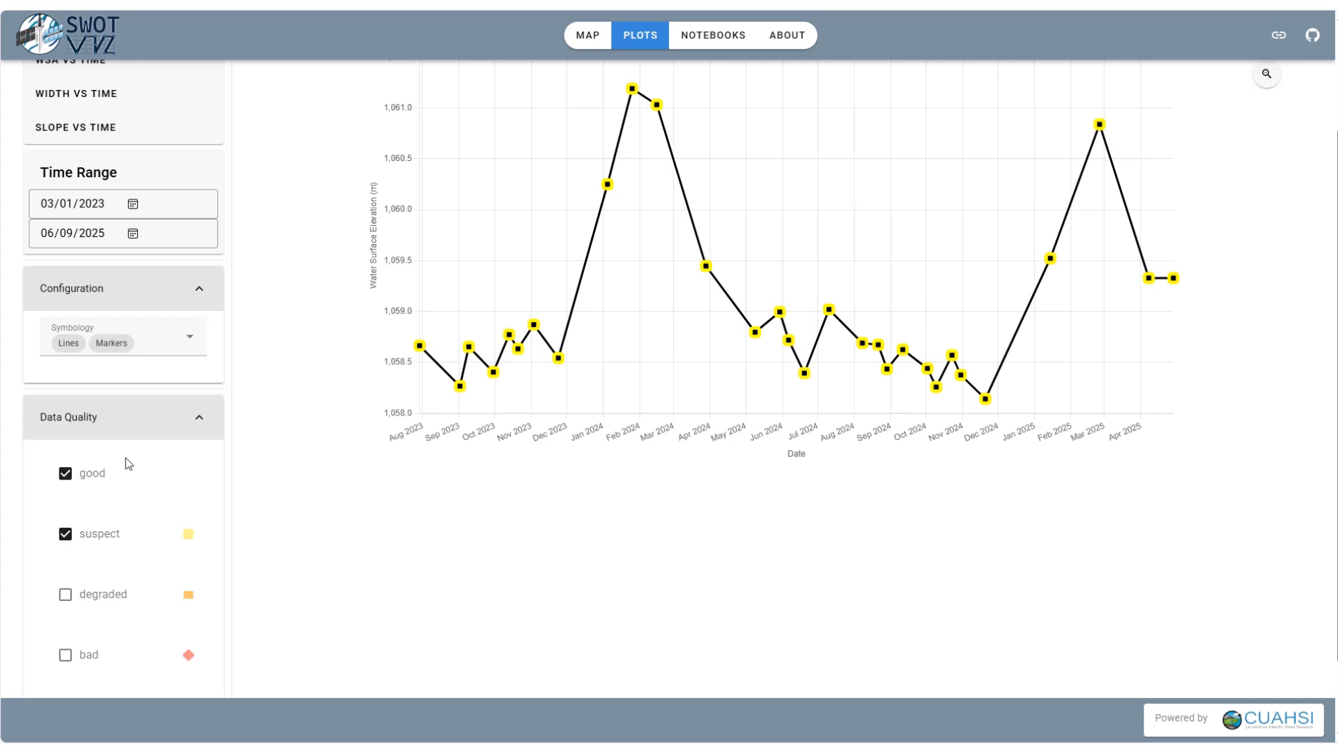
Inspect the latest data points and the early-2025 peak on the filtered water surface elevation plot.
scroll(672, 508, "up", 1)
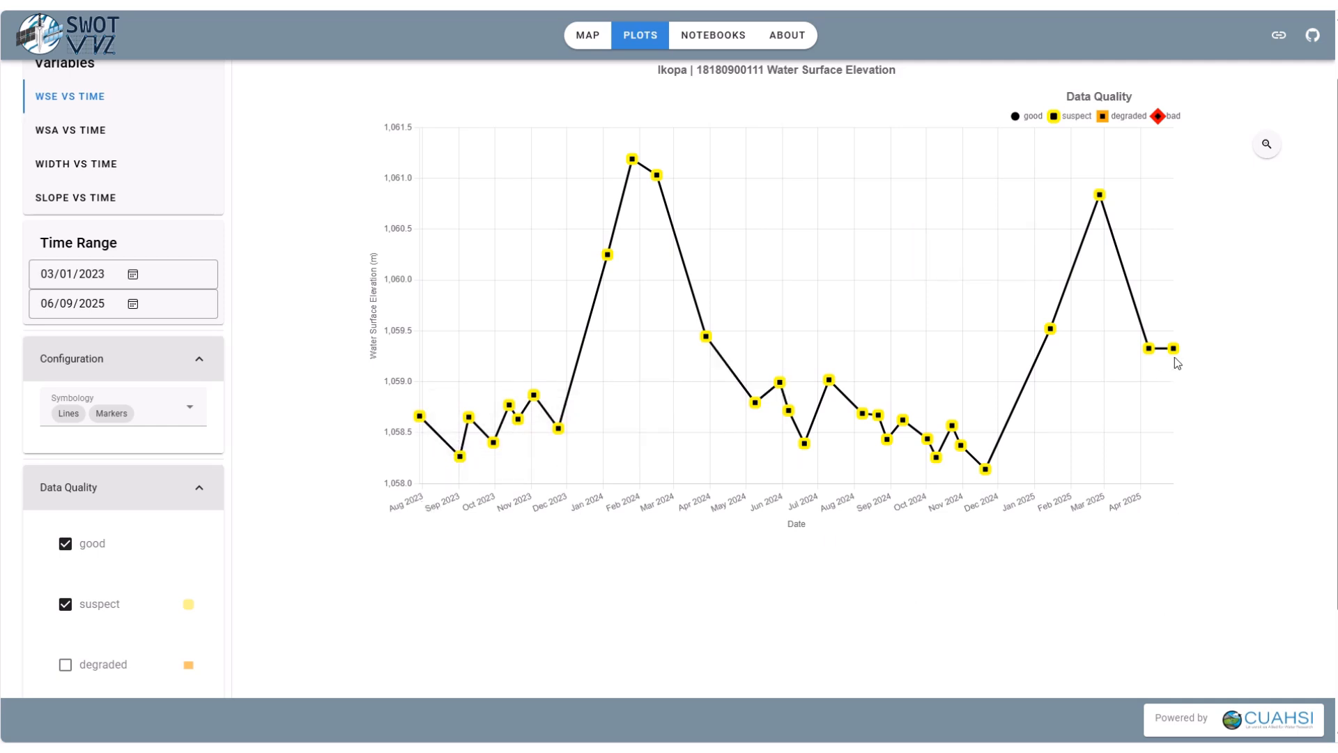
mouse_move(1175, 352)
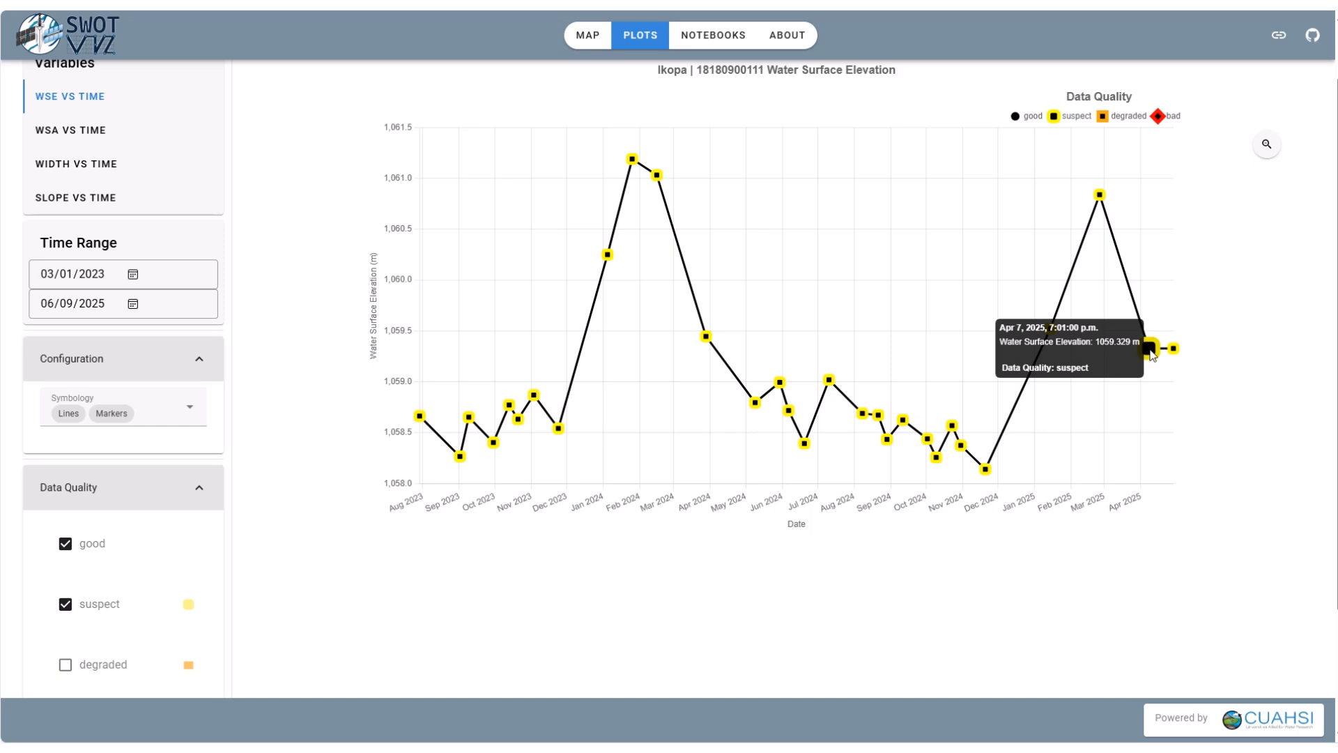
mouse_move(1101, 199)
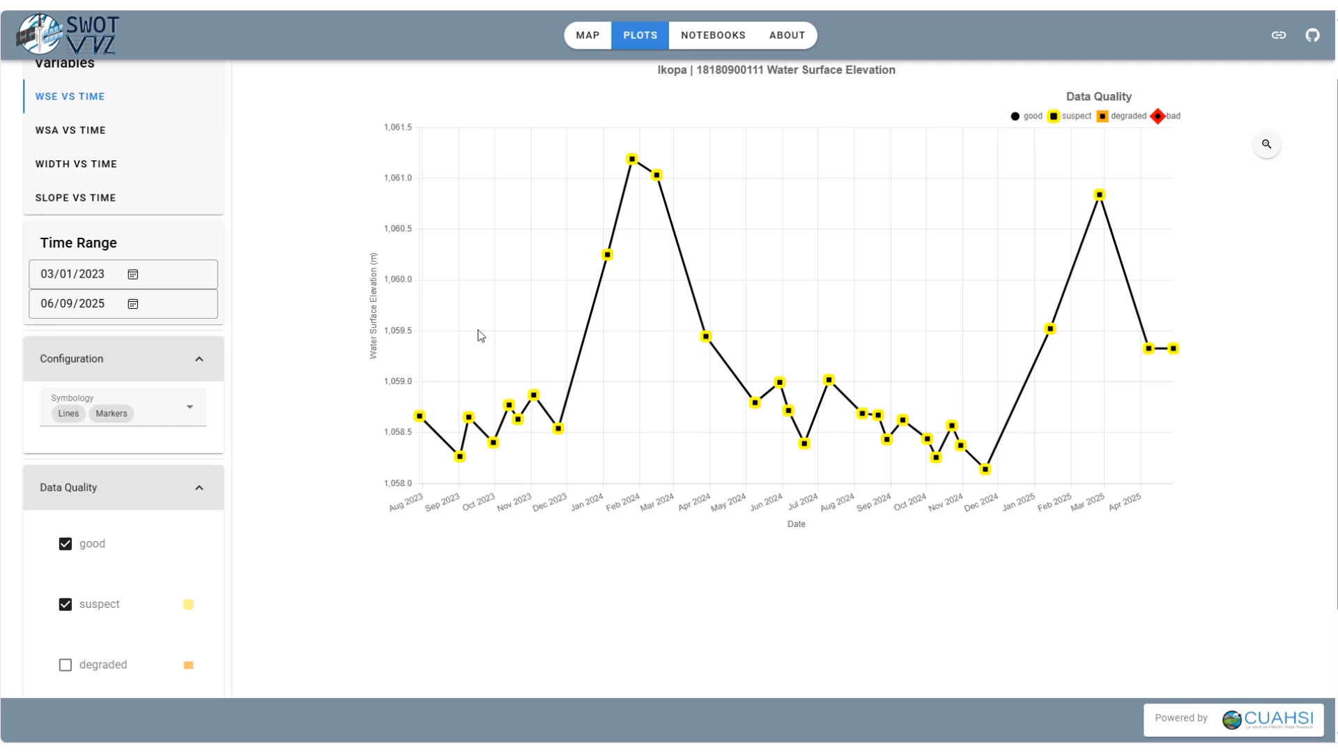
Download the filtered water surface elevation data of the reach as a CSV file.
scroll(262, 417, "down", 2)
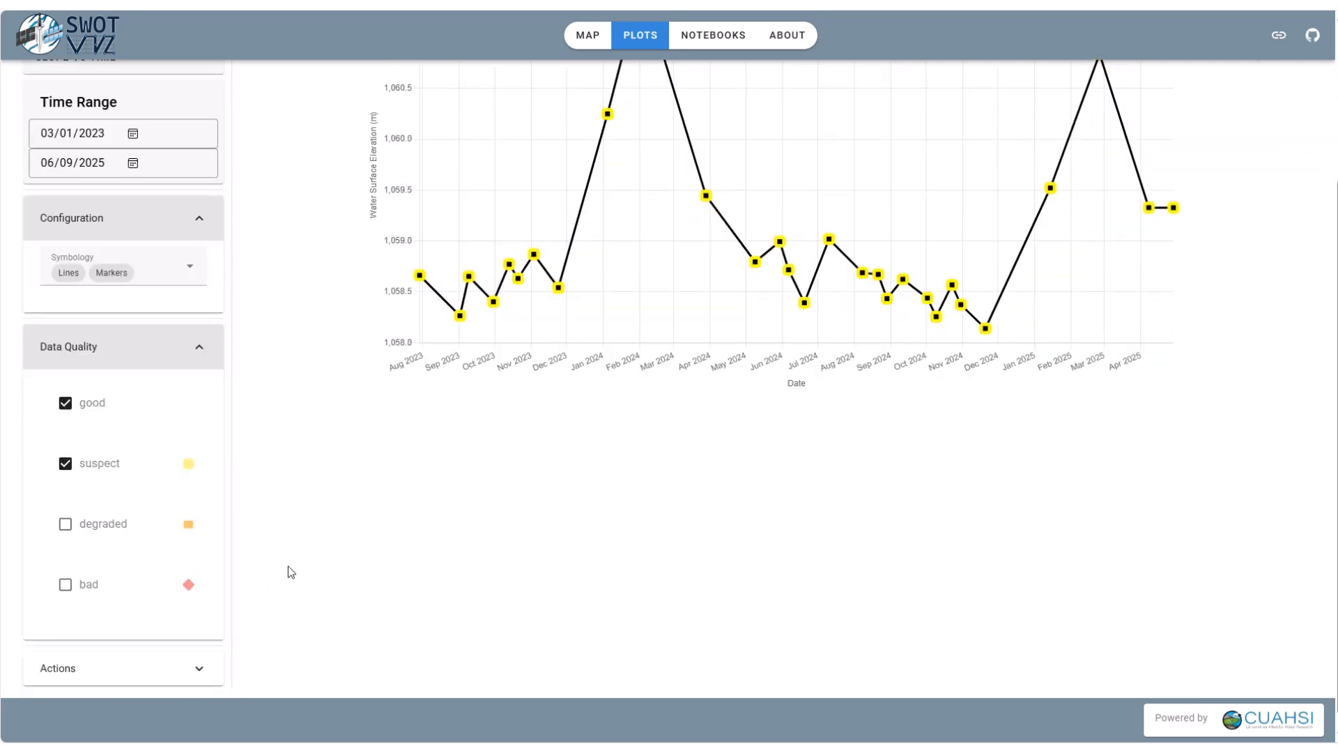
left_click(218, 653)
scroll(292, 565, "down", 2)
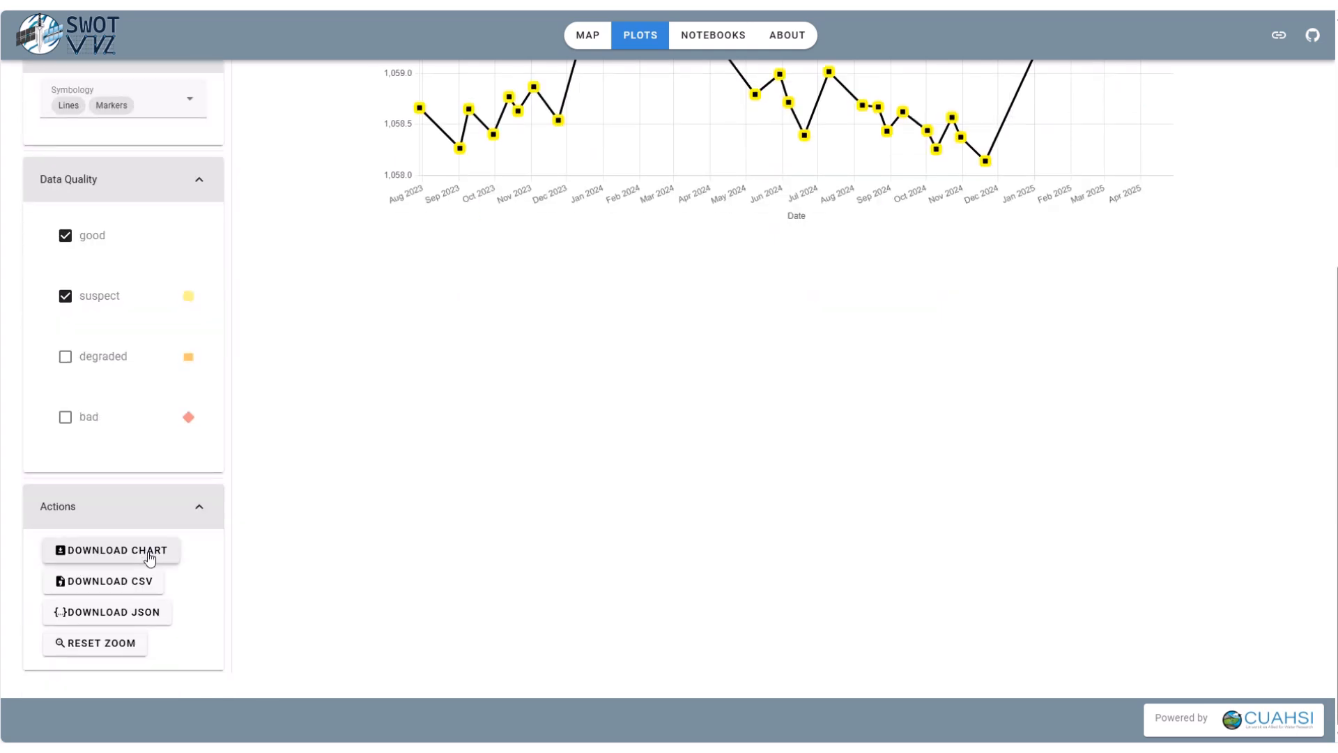
left_click(91, 592)
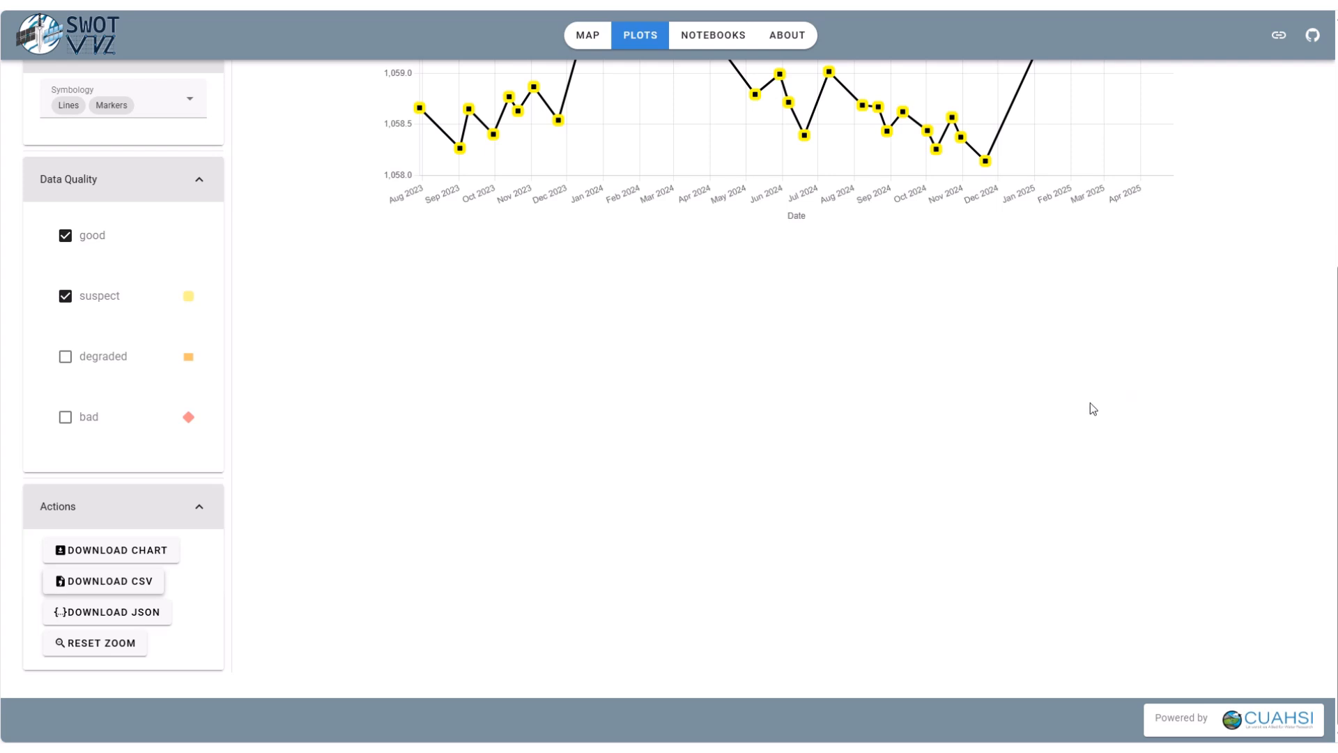
View the reach's water surface area, width and slope versus time, plus its node profile of elevation versus distance.
scroll(1048, 411, "up", 5)
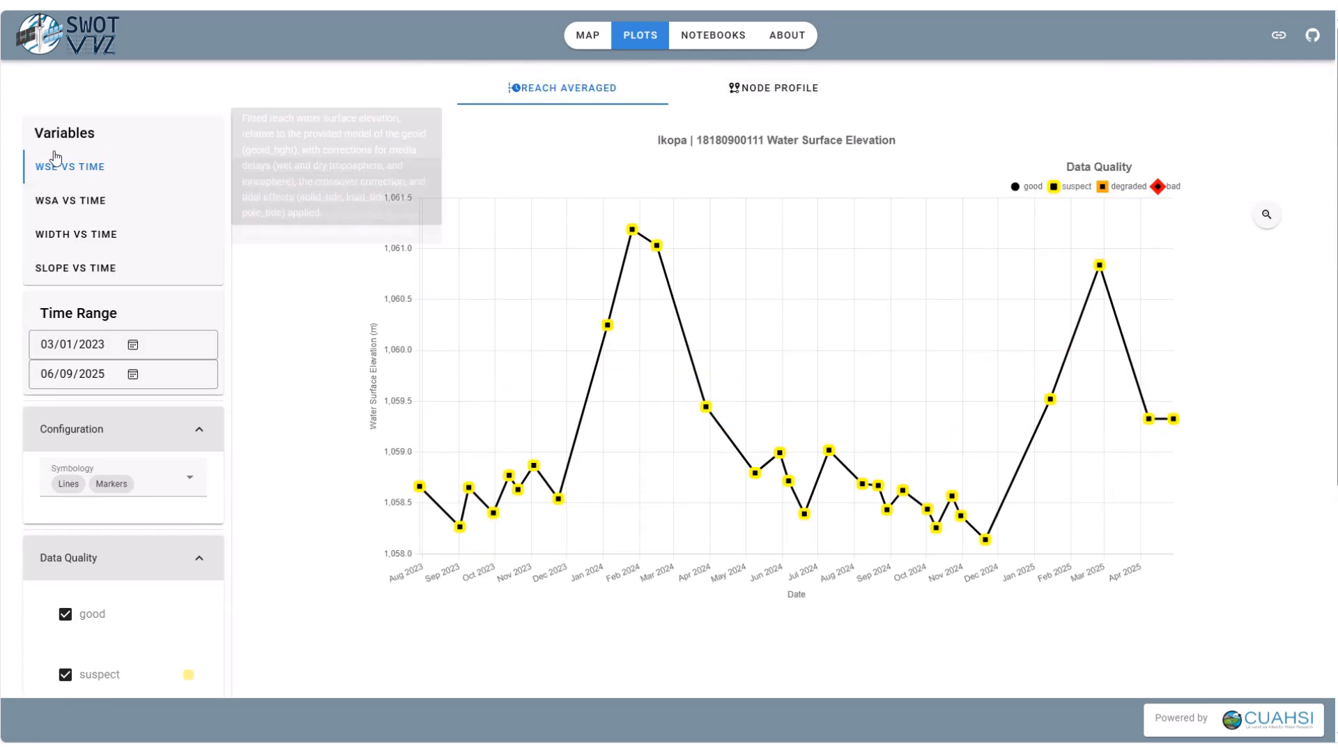
left_click(95, 202)
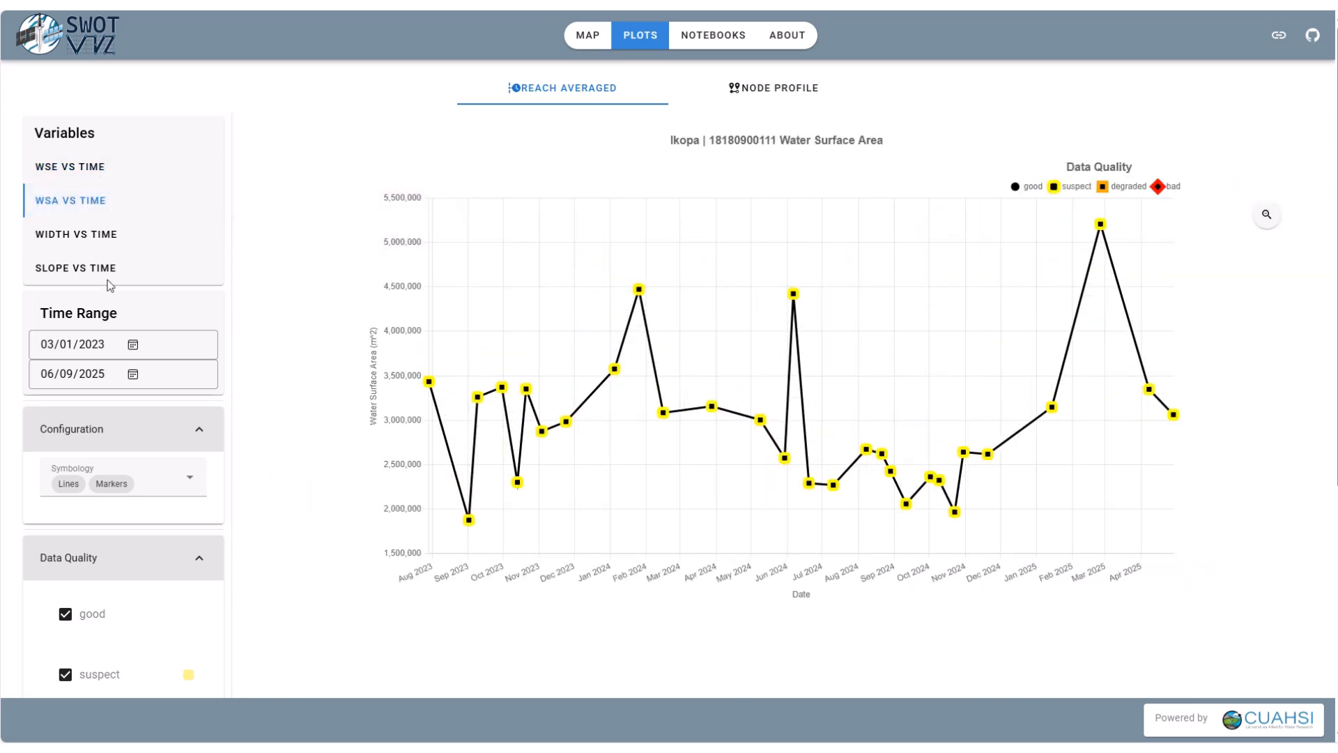
left_click(86, 244)
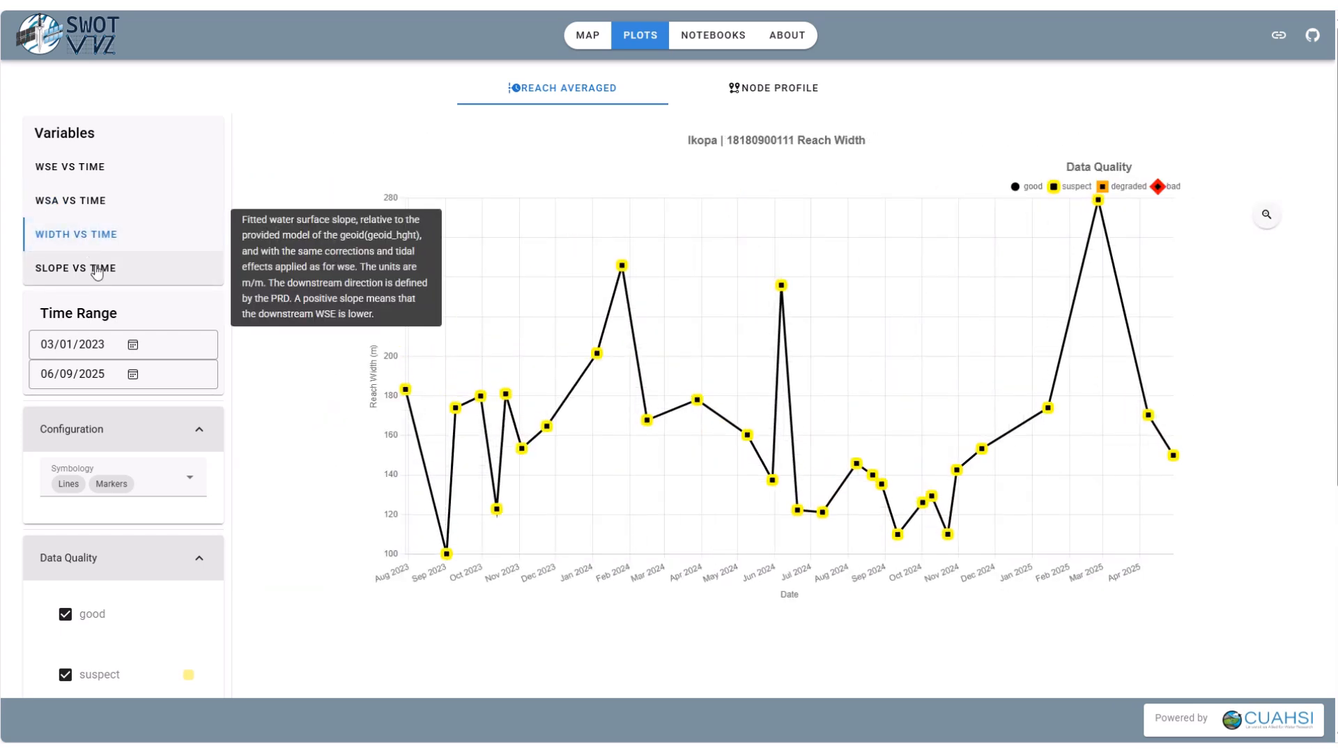
left_click(97, 272)
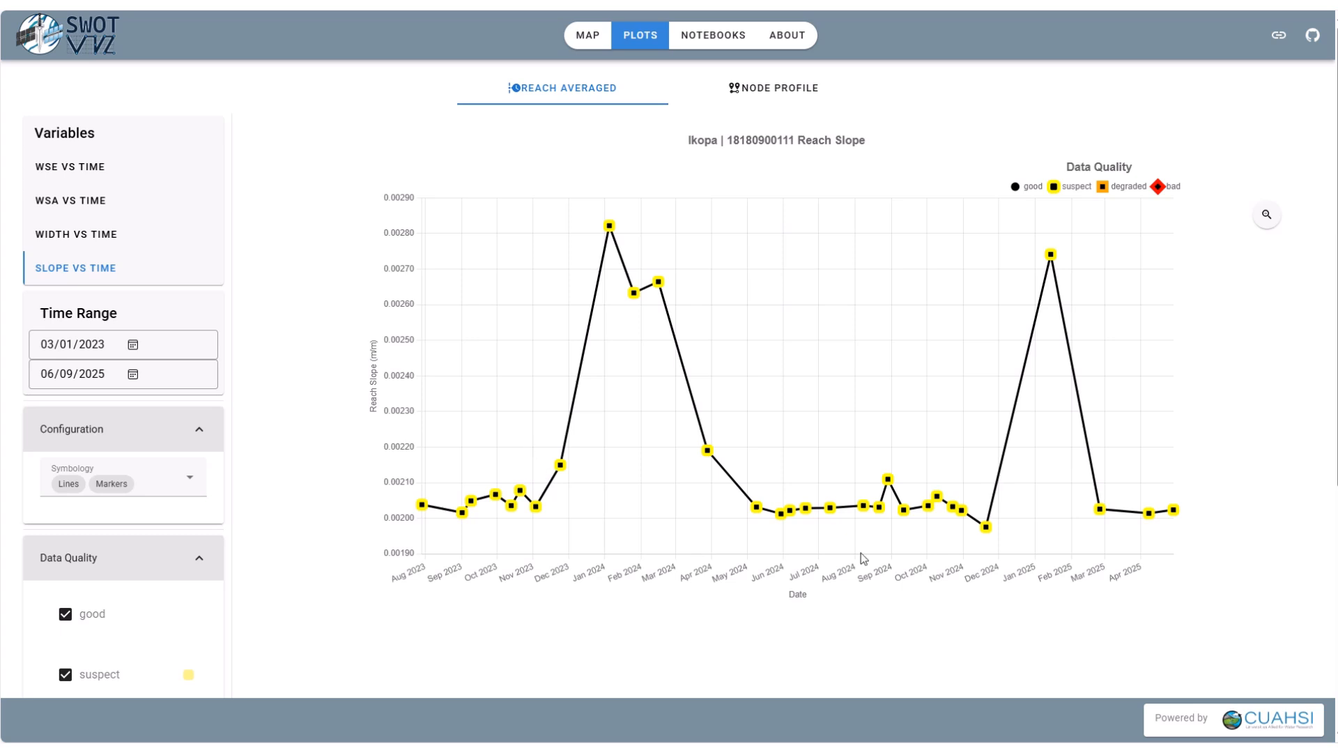
left_click(793, 97)
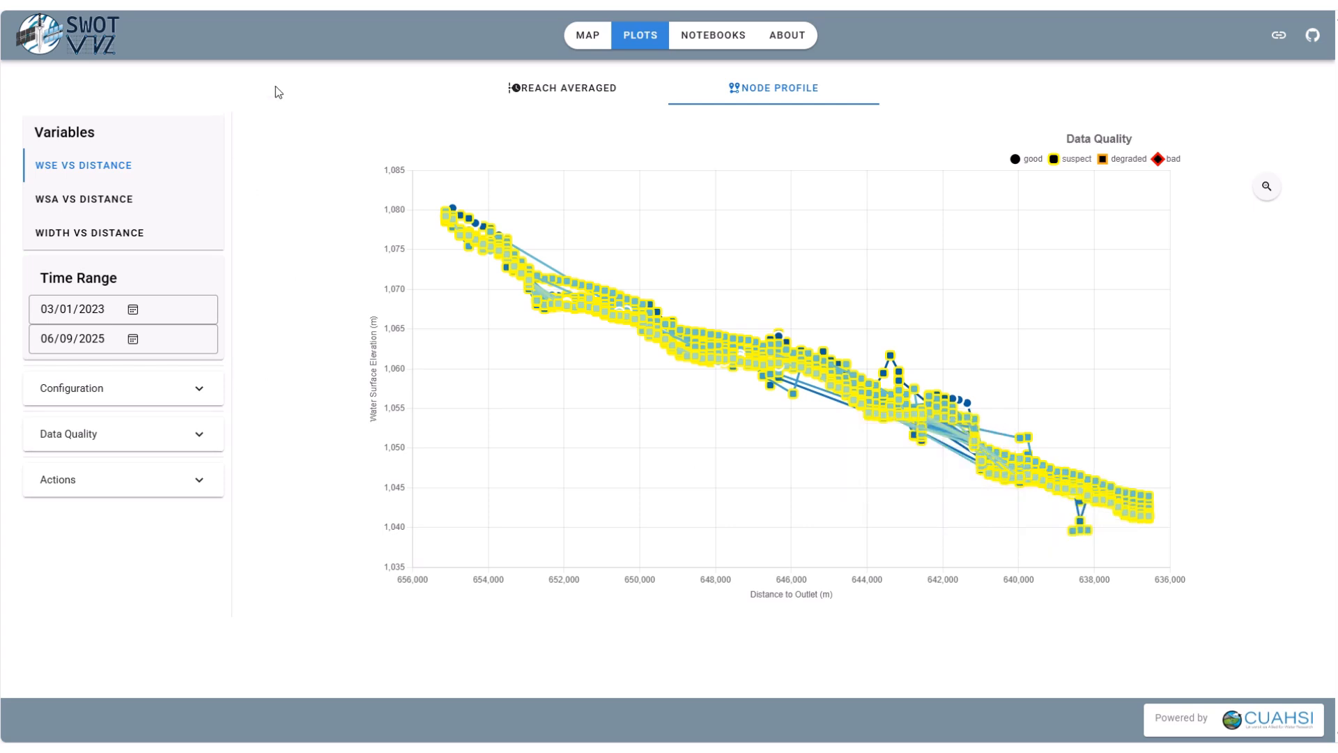
Look through the example notebooks for SWOT data and open the About page with the SWOT background.
left_click(712, 36)
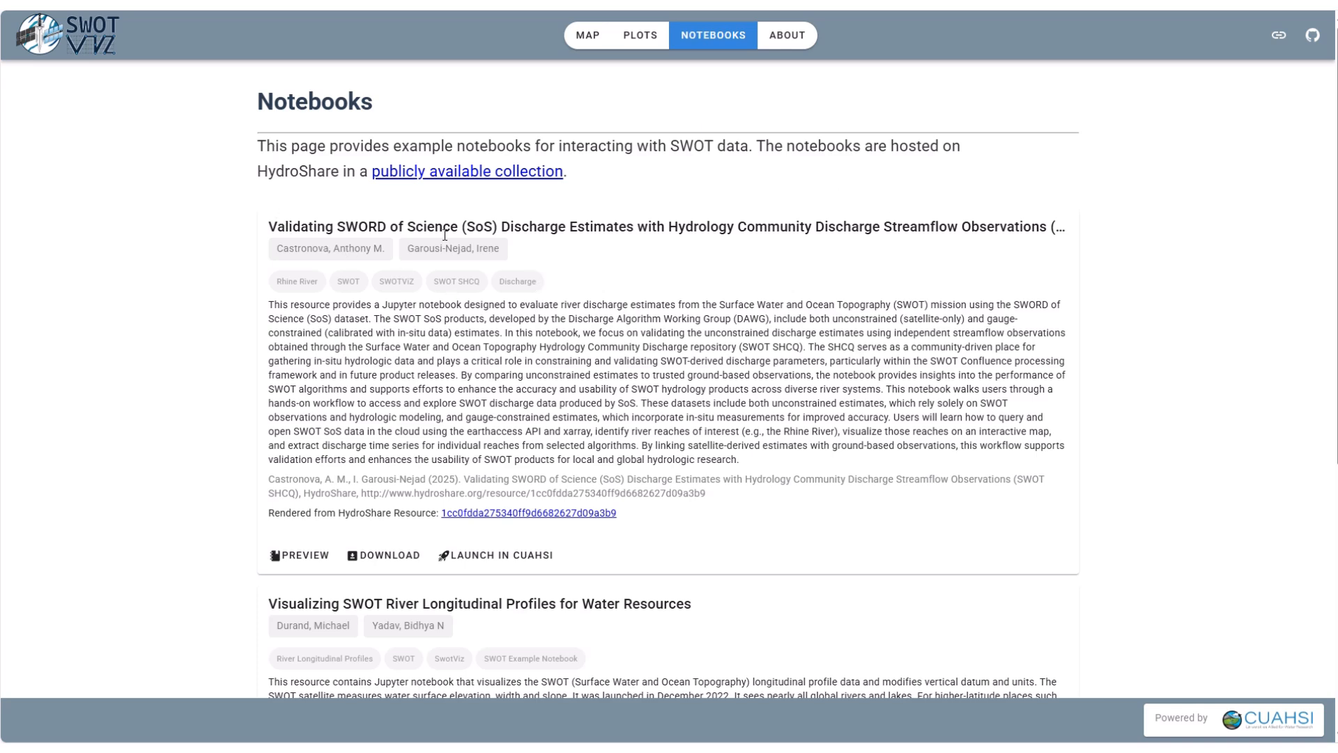
scroll(616, 245, "down", 3)
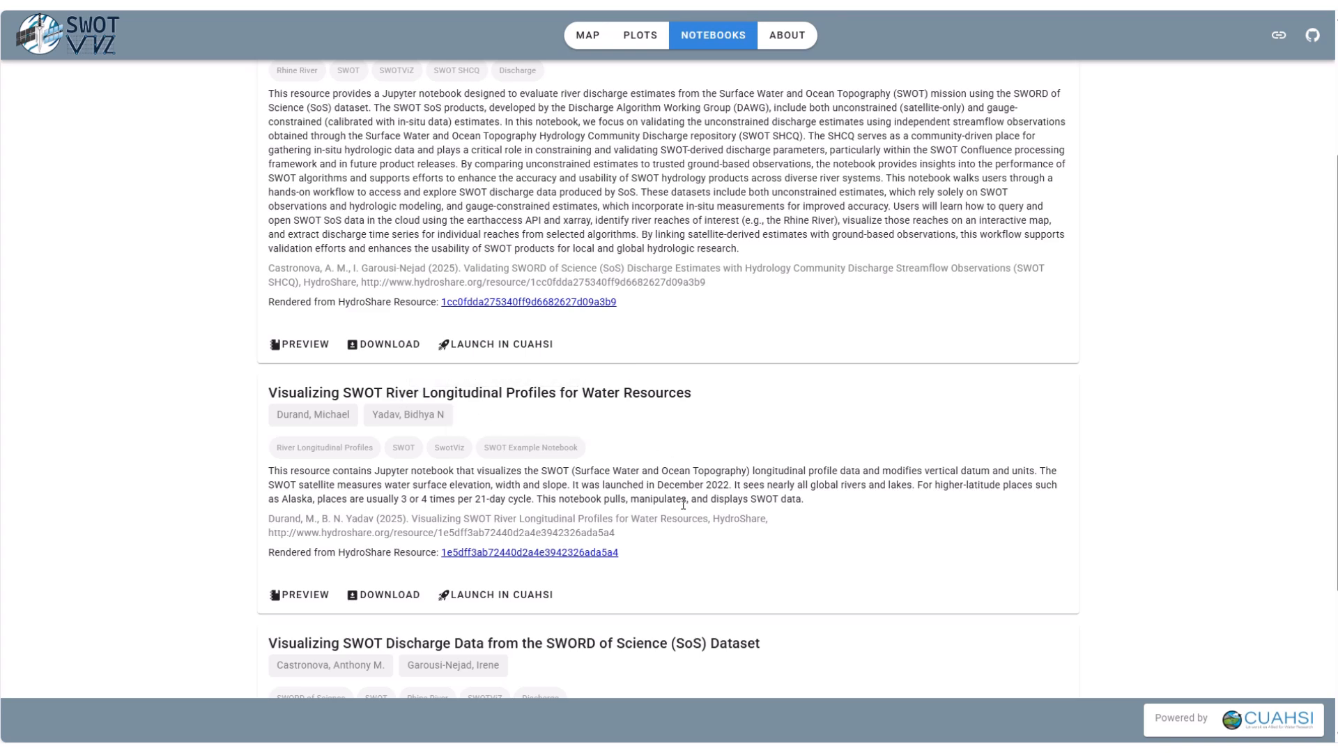
scroll(674, 482, "down", 1)
scroll(627, 419, "down", 2)
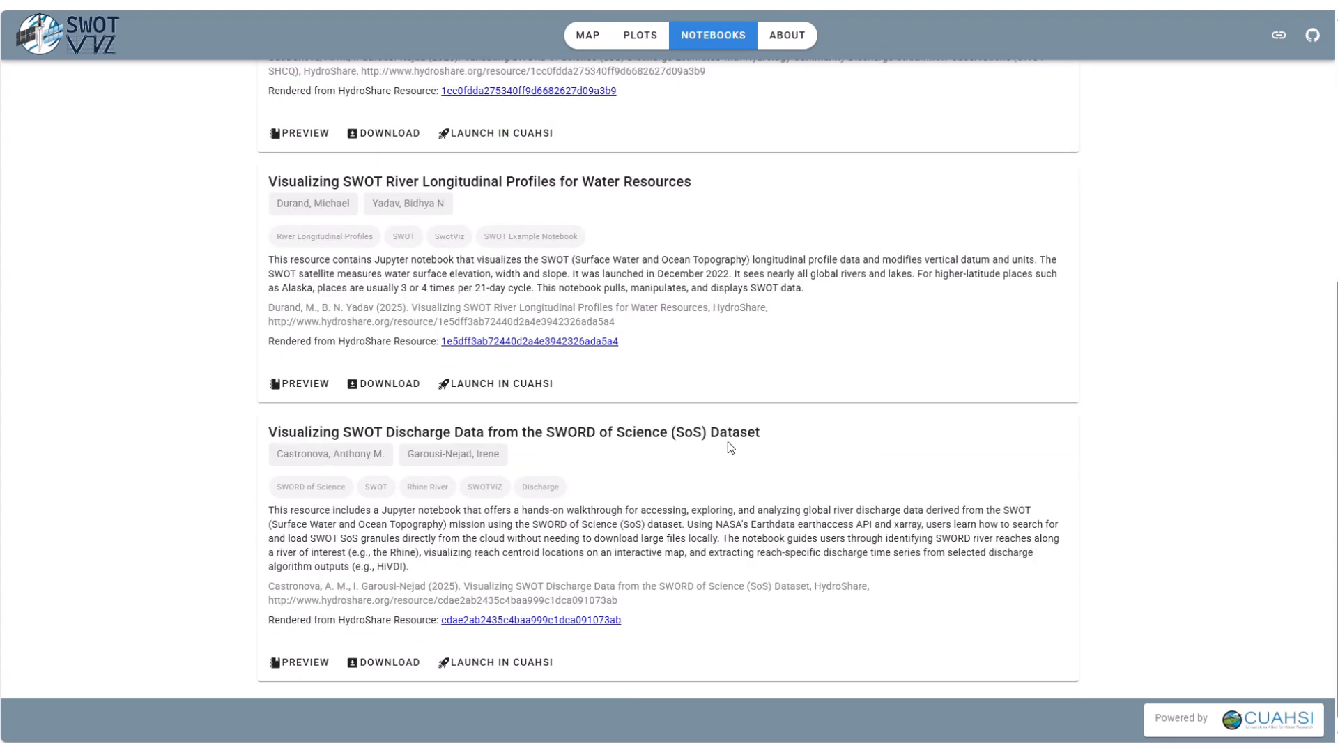
scroll(872, 488, "up", 6)
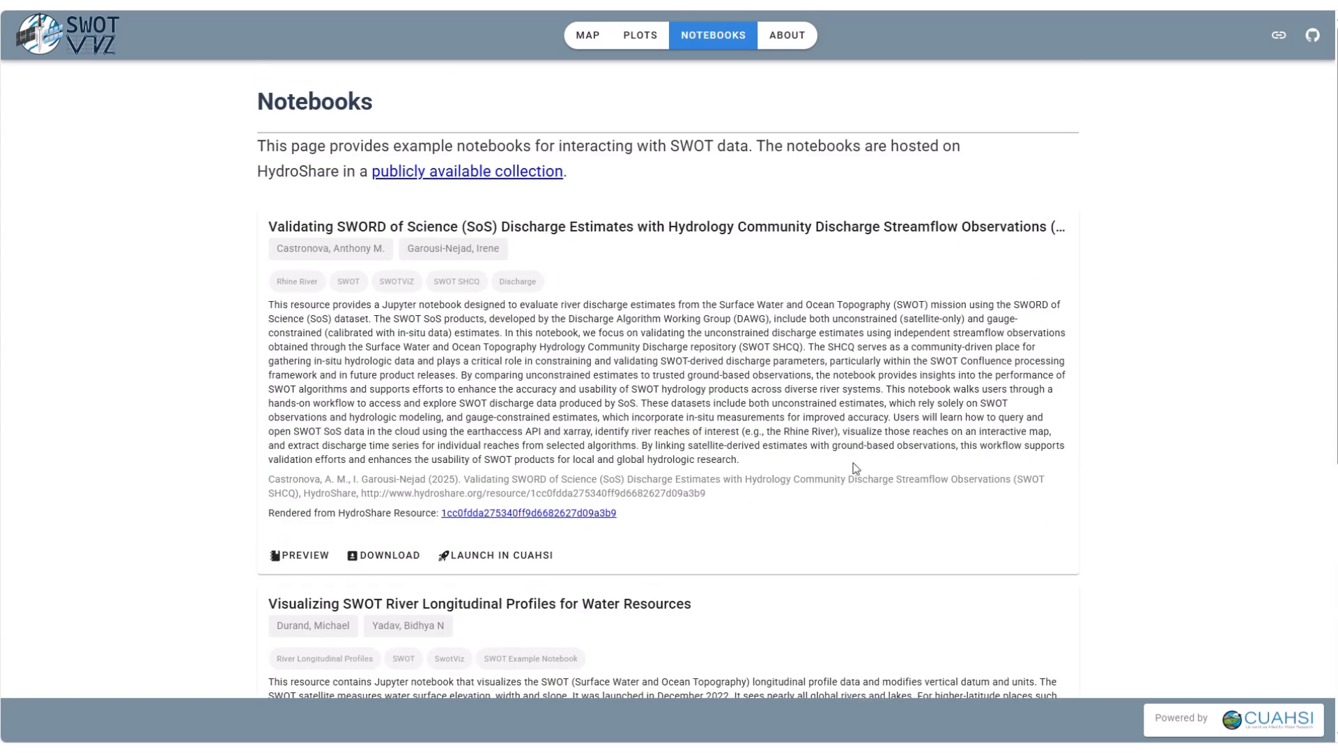
left_click(786, 38)
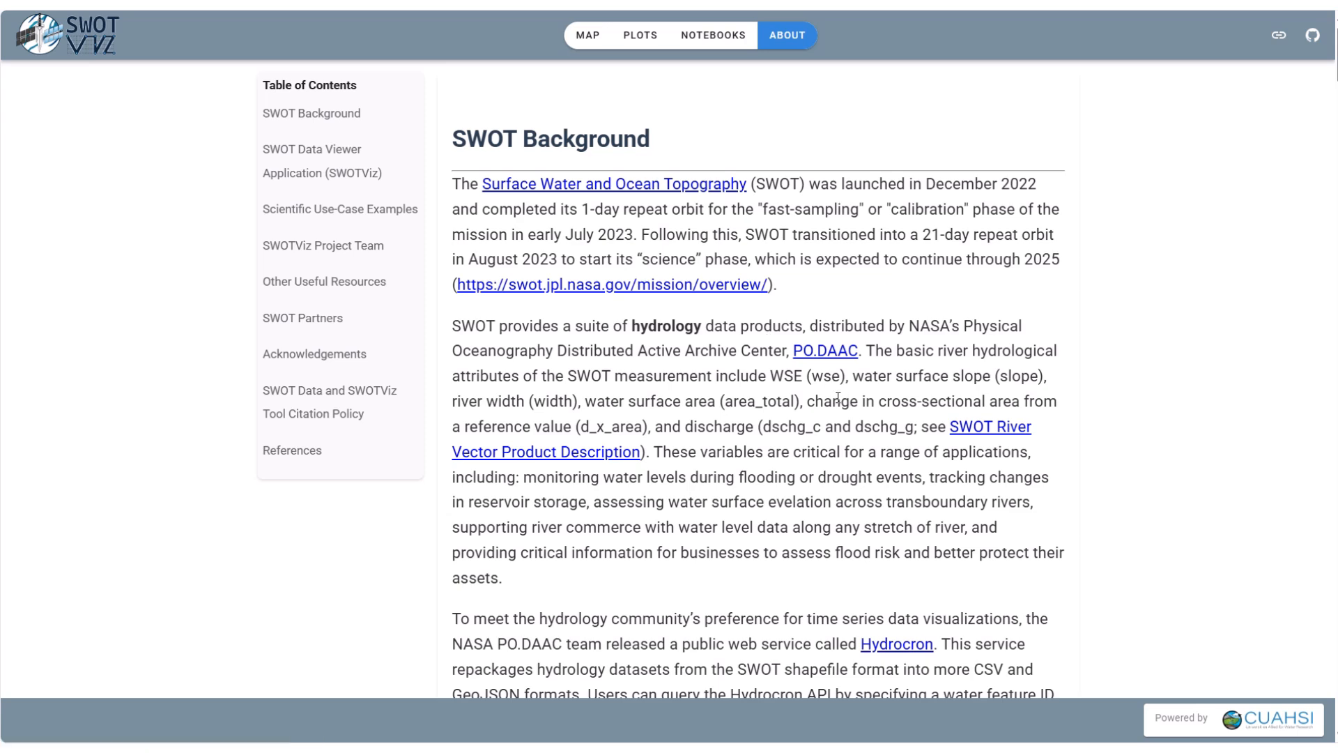
Read the SWOT Background section on the About page, including the schematic of a river reach and its nodes.
scroll(837, 397, "down", 3)
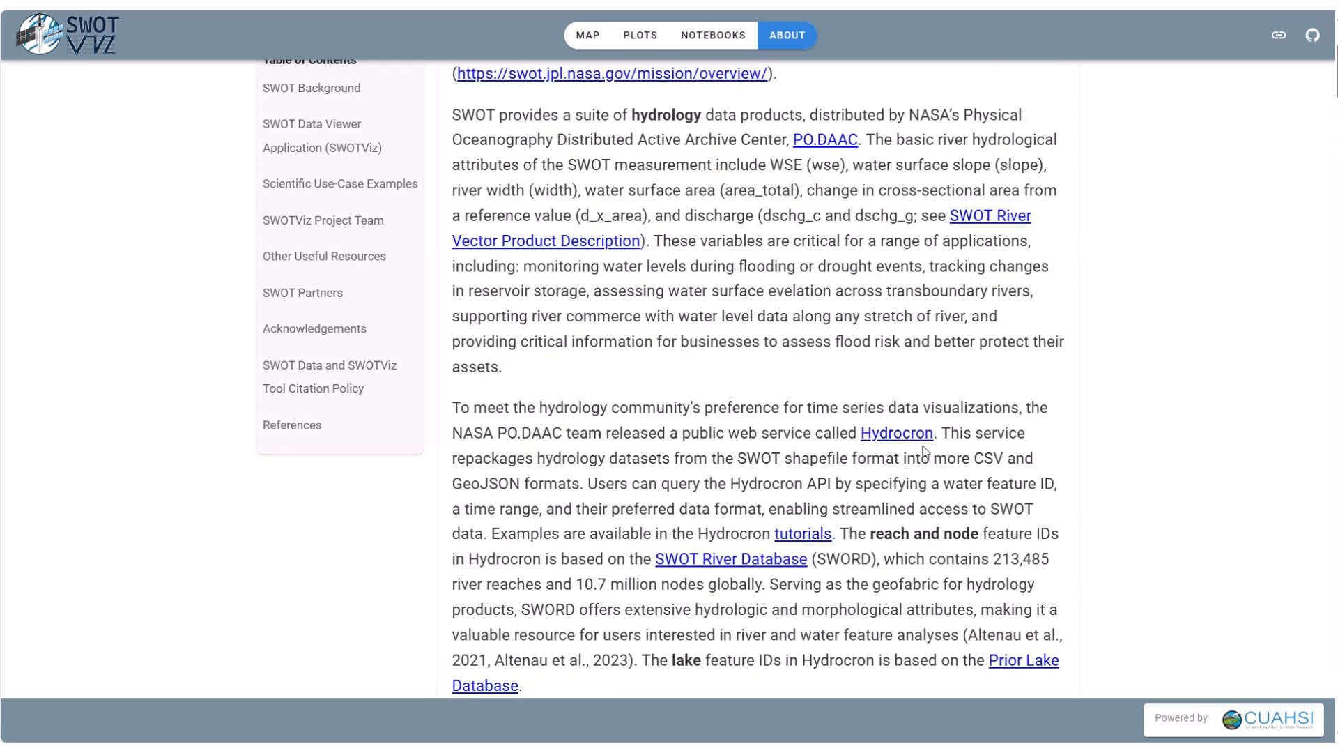
scroll(909, 442, "down", 7)
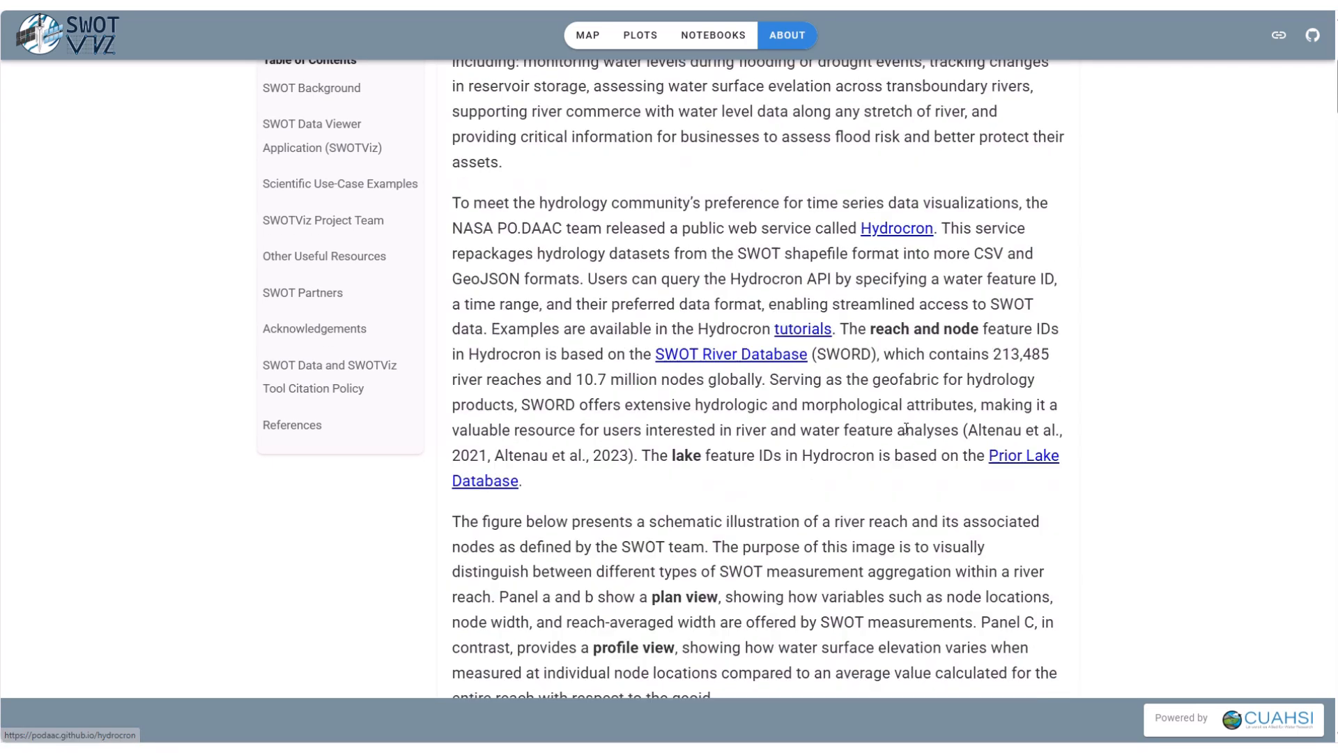
scroll(901, 439, "down", 3)
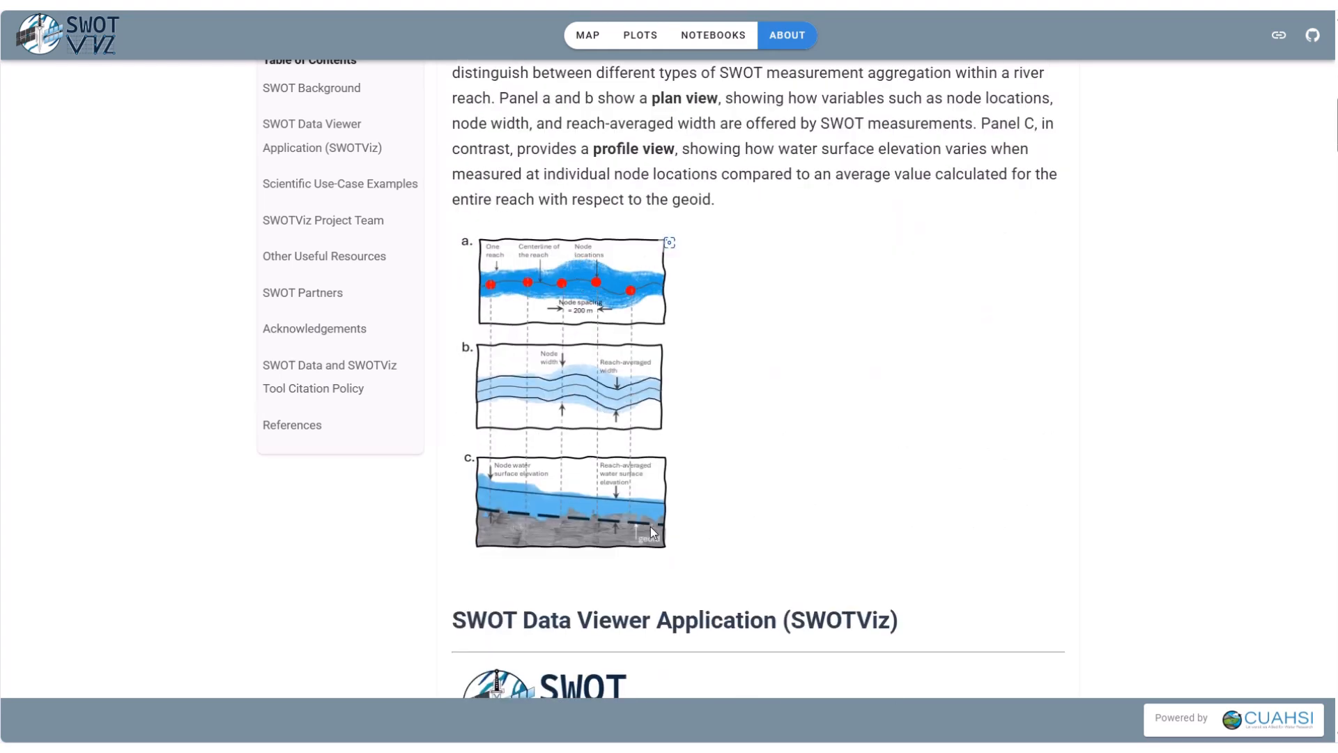
scroll(726, 467, "down", 2)
scroll(766, 460, "up", 7)
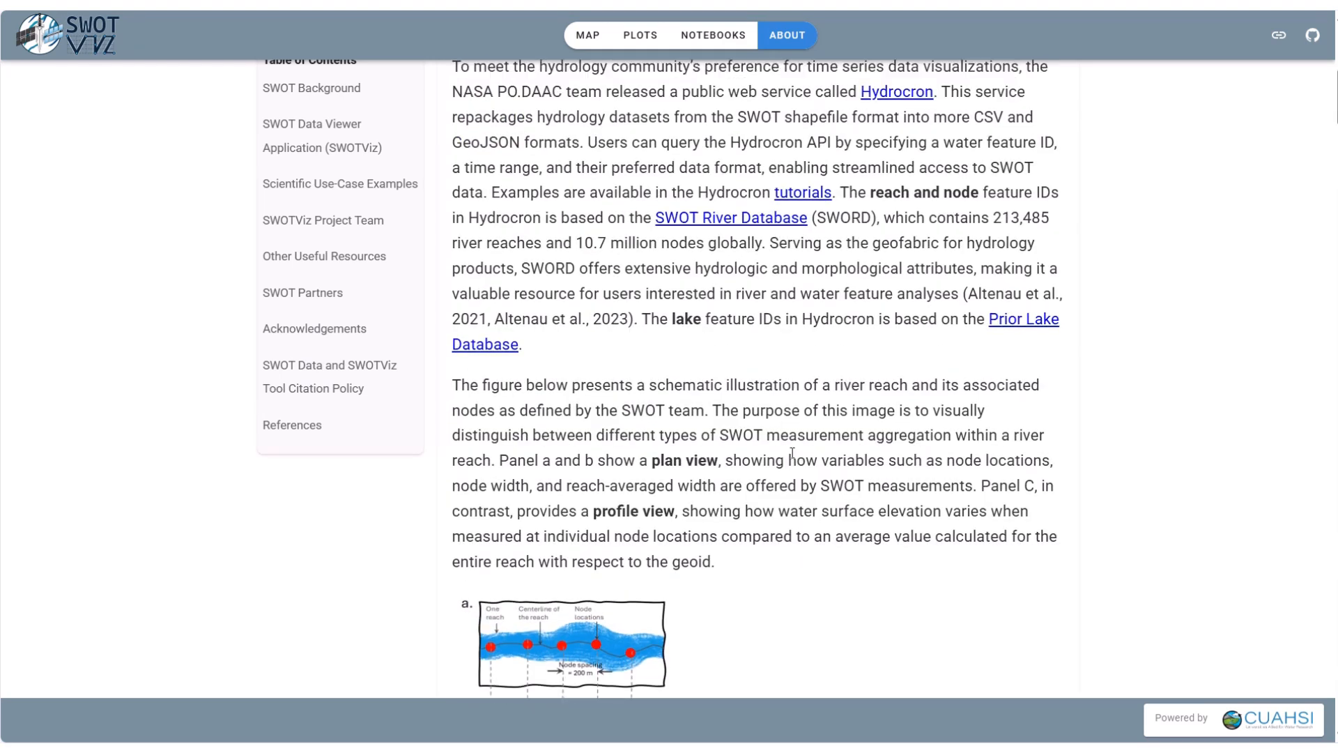
scroll(792, 453, "up", 8)
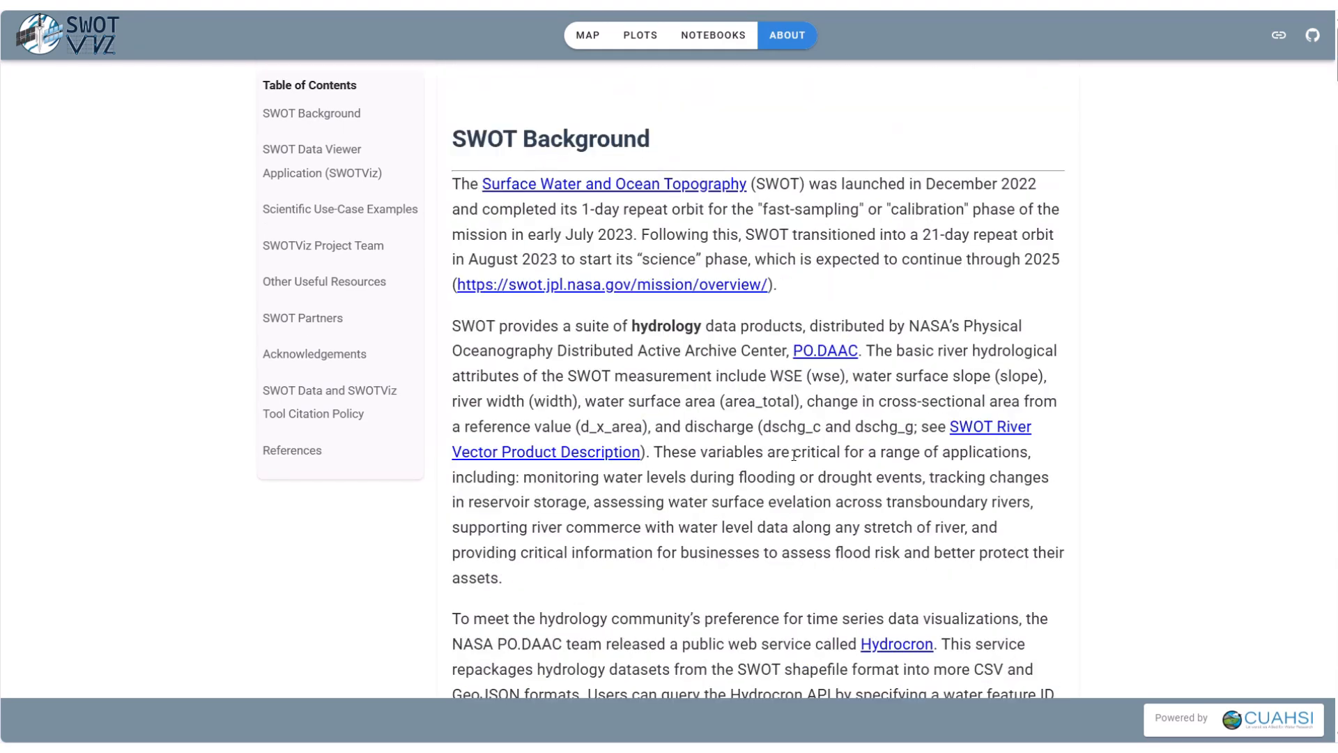
Select the Mahavavy du Nord reach in northern Madagascar on the map and plot its reach-averaged water surface elevation versus time.
left_click(587, 43)
scroll(869, 461, "down", 4)
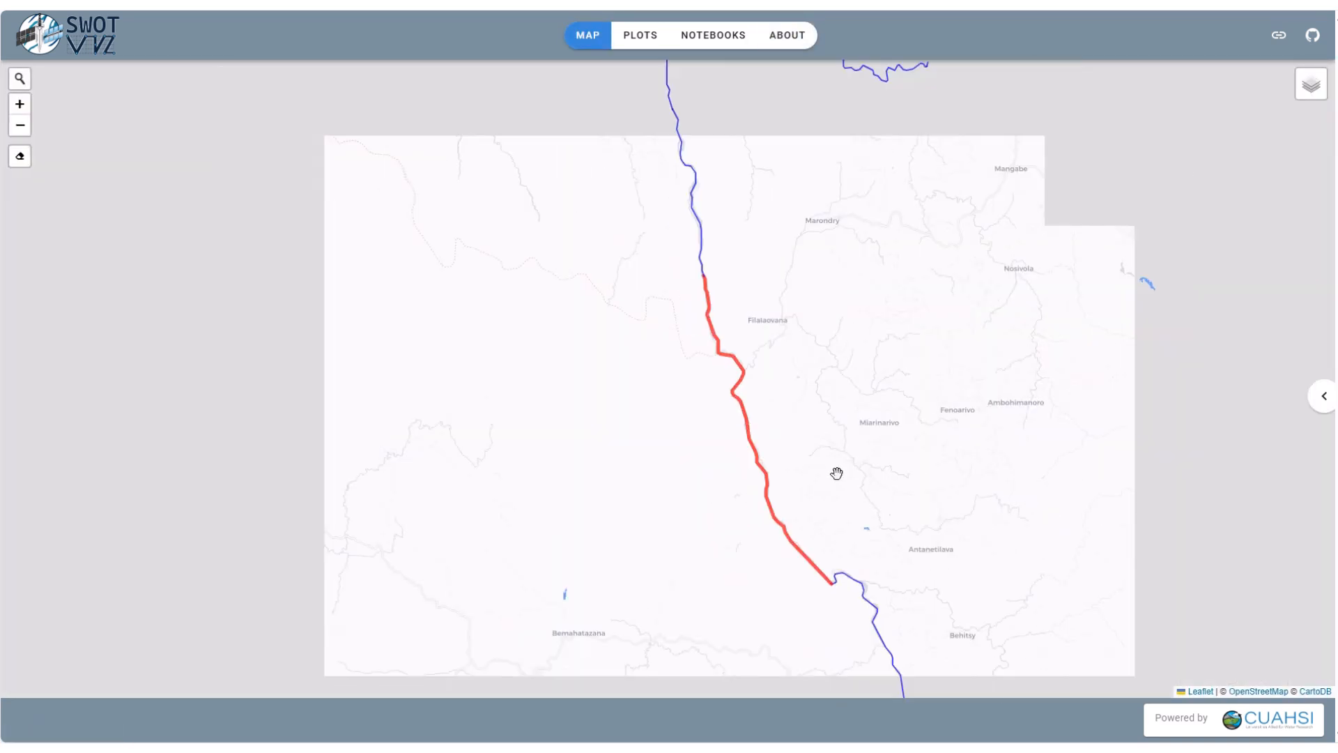
scroll(793, 441, "down", 3)
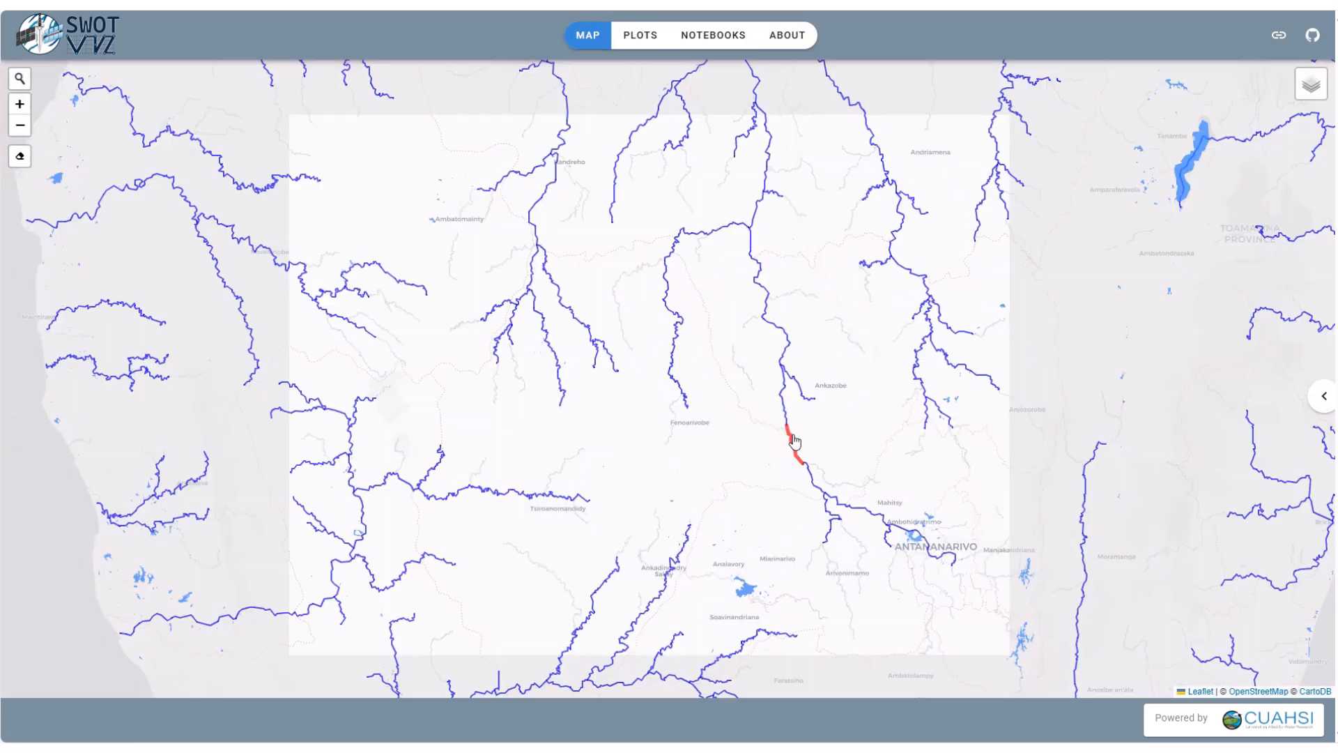
scroll(795, 439, "down", 1)
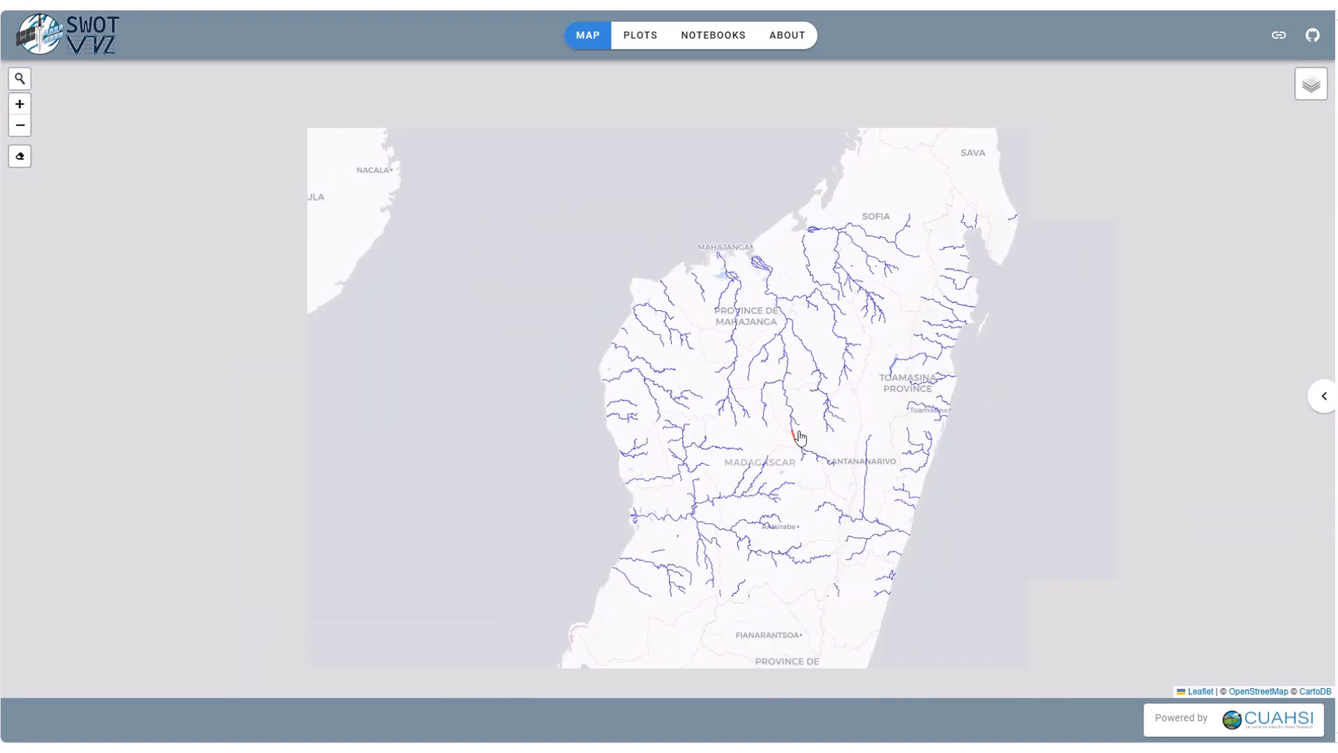
left_click_drag(915, 73, 888, 149)
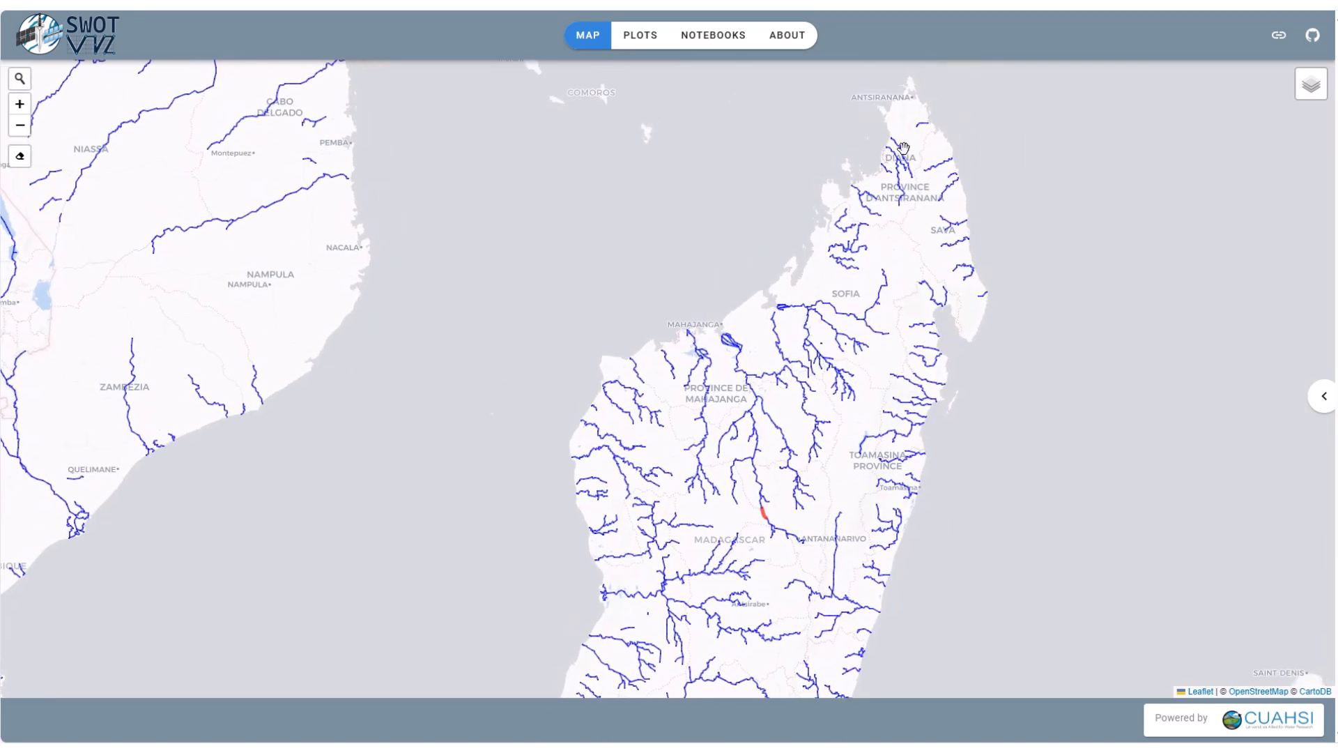
scroll(899, 156, "up", 3)
scroll(918, 161, "up", 4)
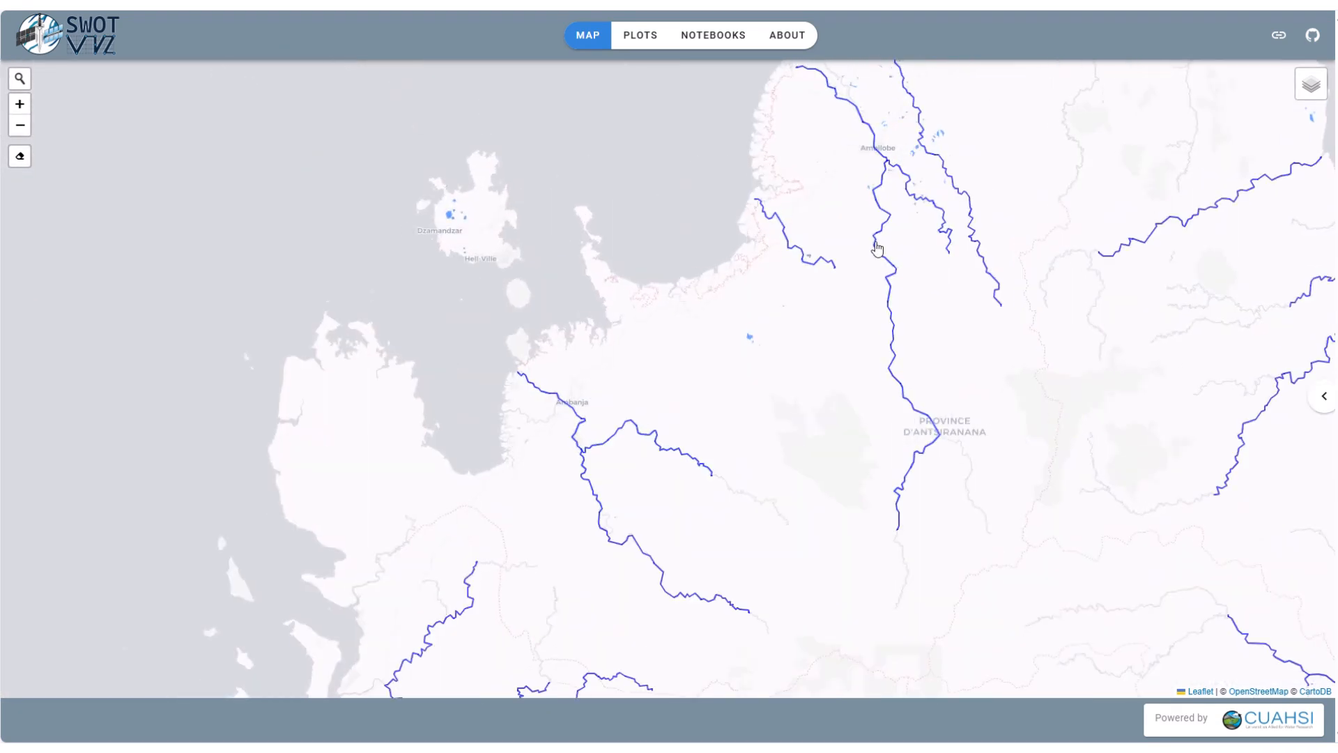
scroll(942, 293, "up", 1)
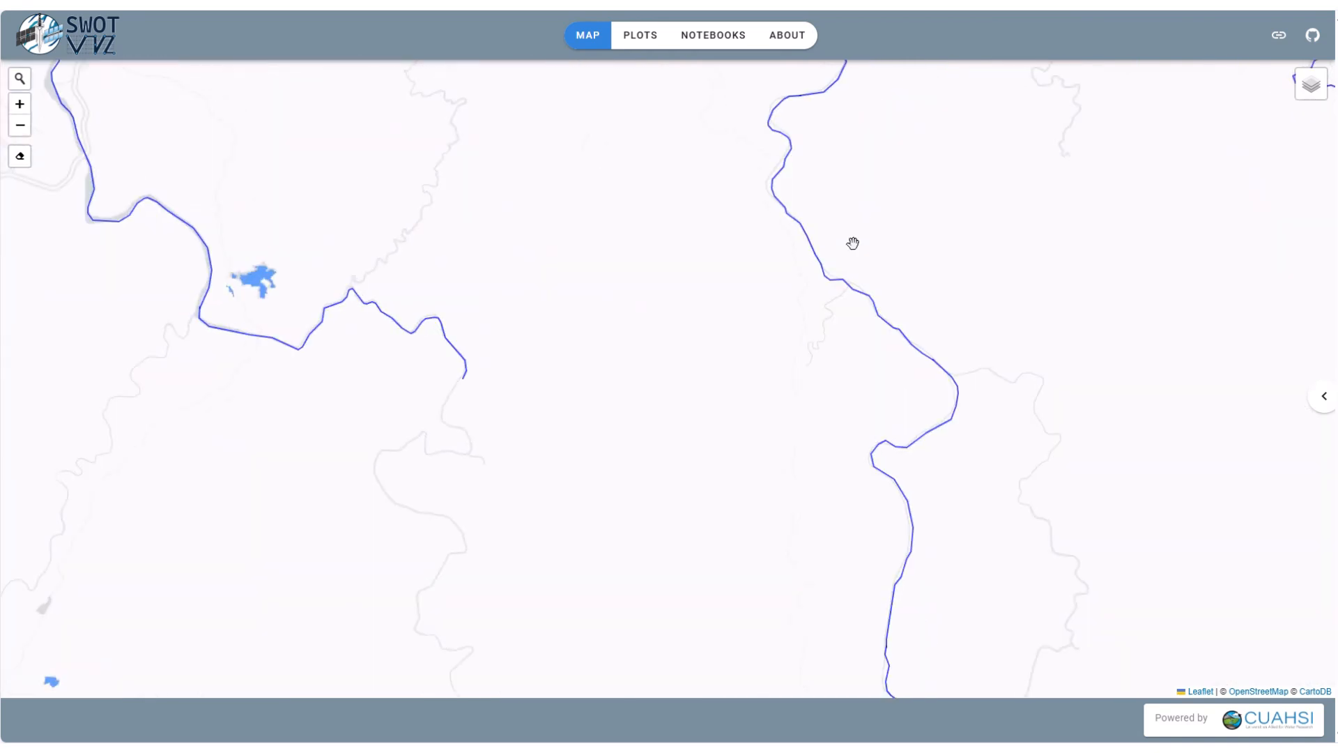
left_click(949, 421)
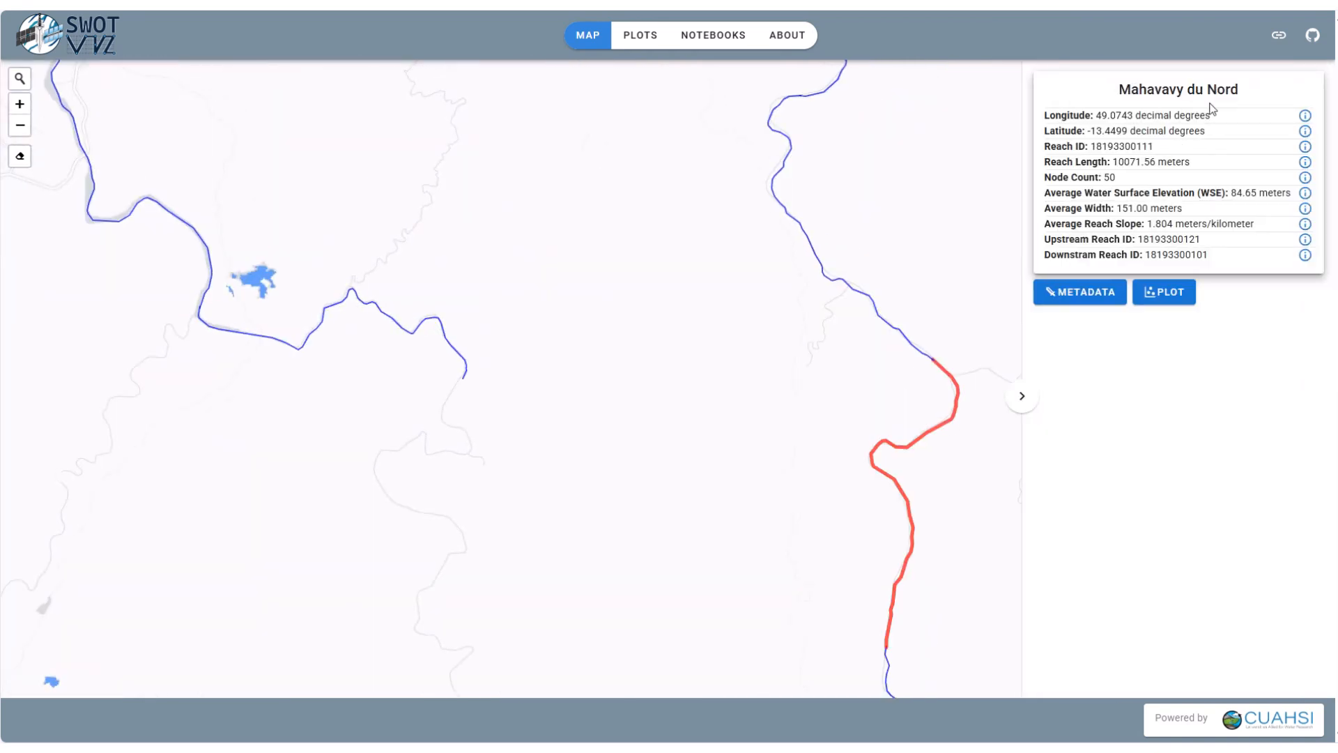
left_click(1163, 294)
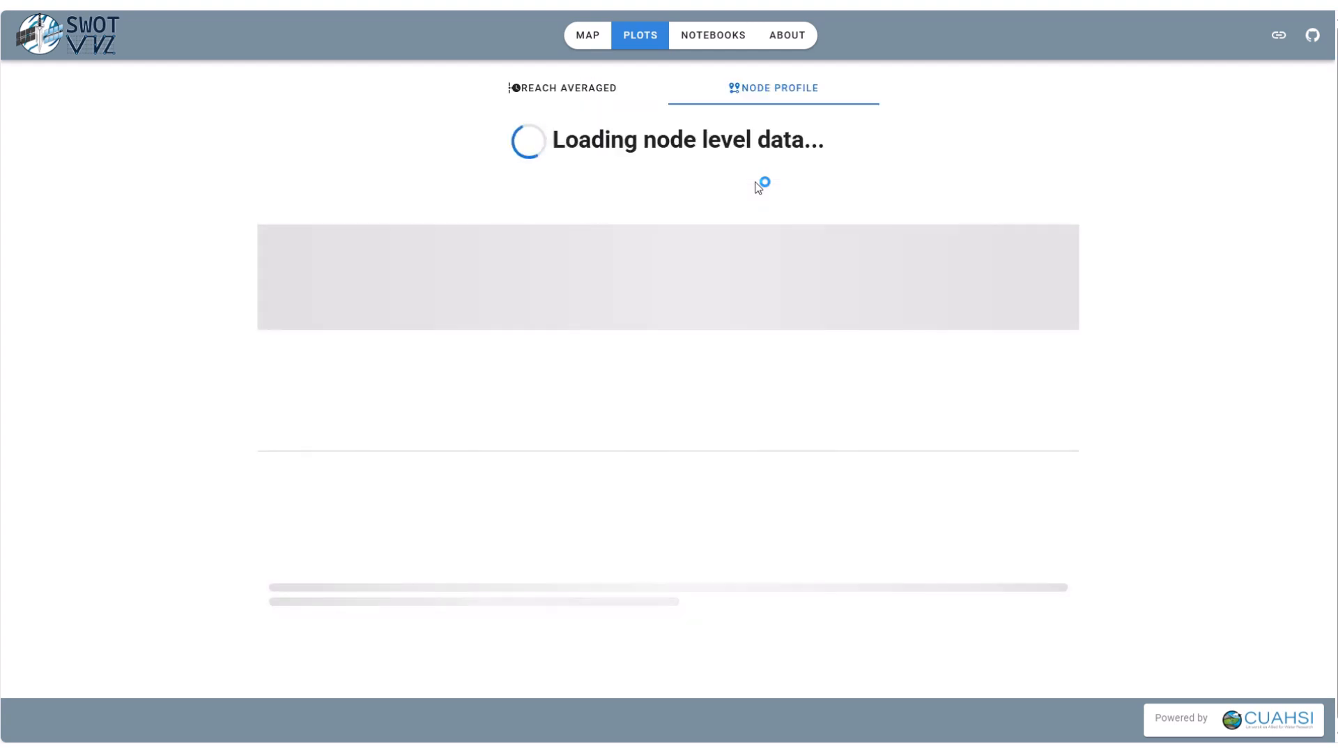
left_click(569, 97)
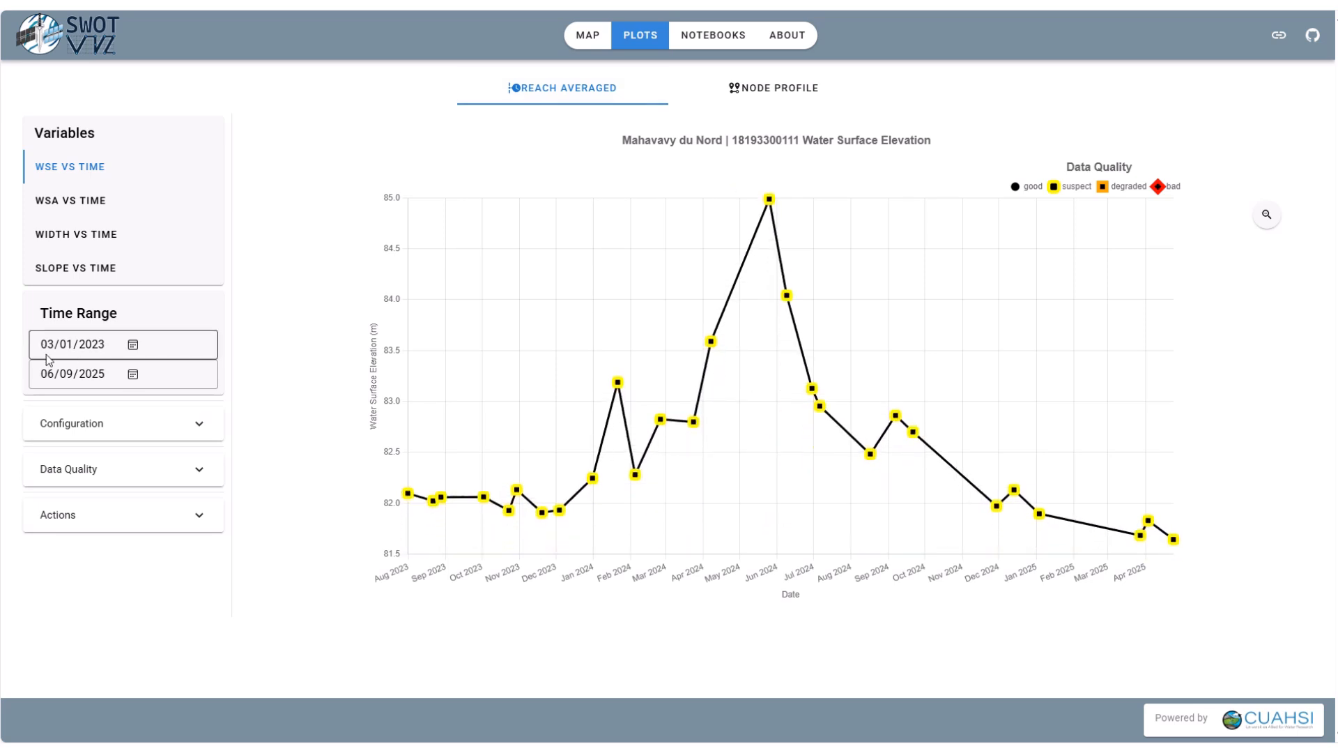
Compare the reach's water surface elevation plot with and without the degraded-quality data points.
left_click(194, 425)
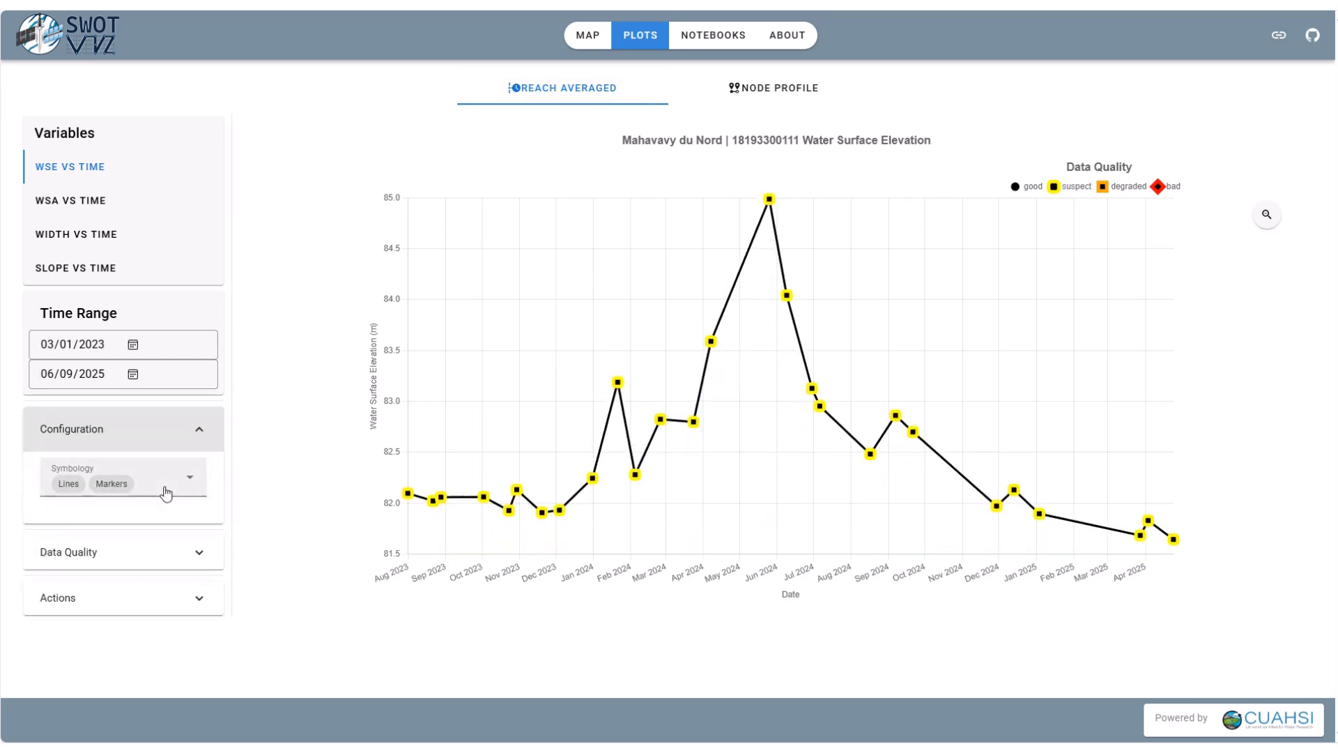
left_click(199, 552)
scroll(114, 570, "down", 1)
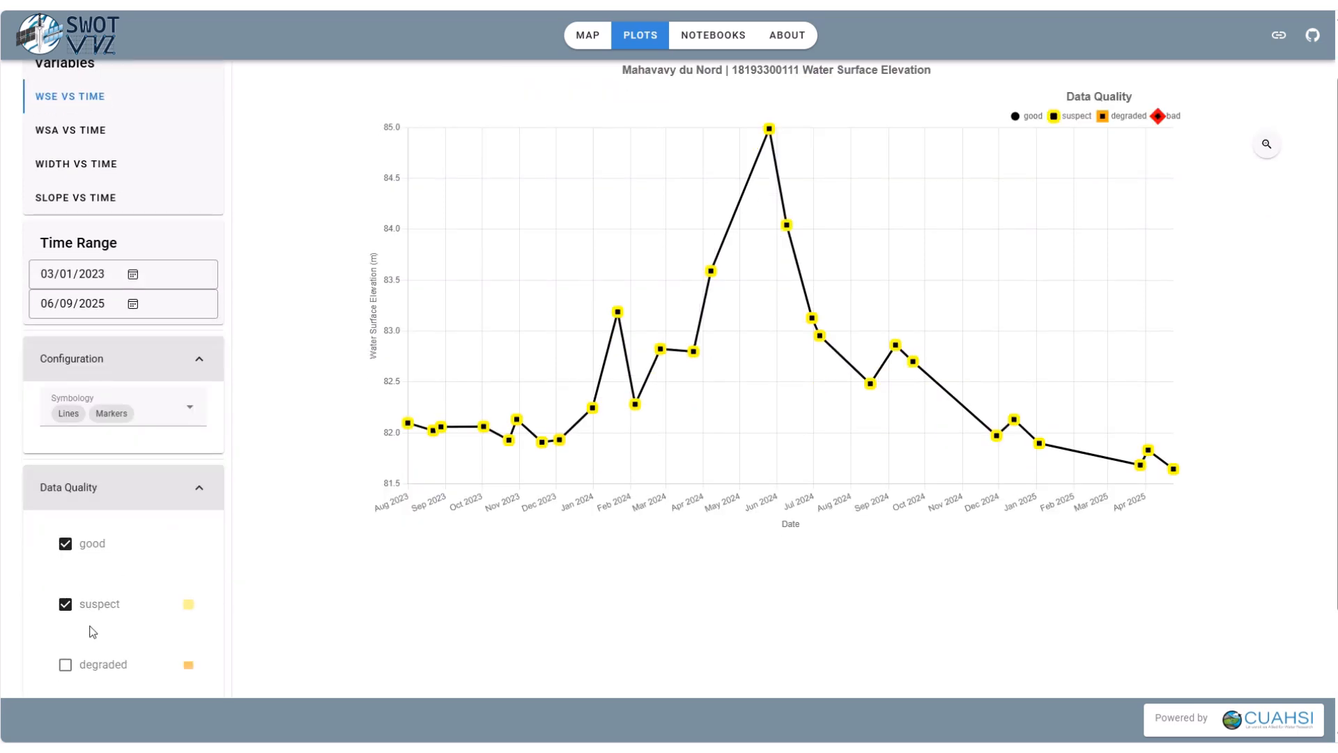
scroll(110, 595, "down", 1)
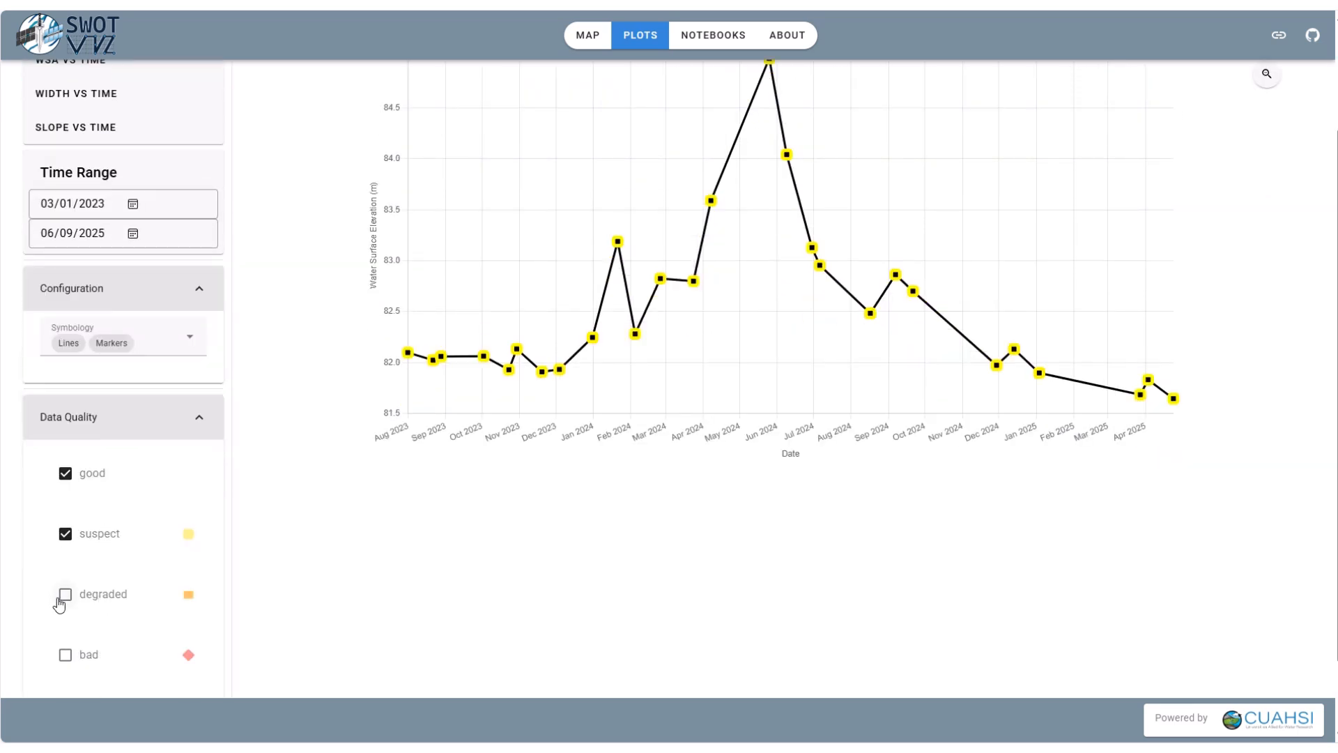
left_click(63, 599)
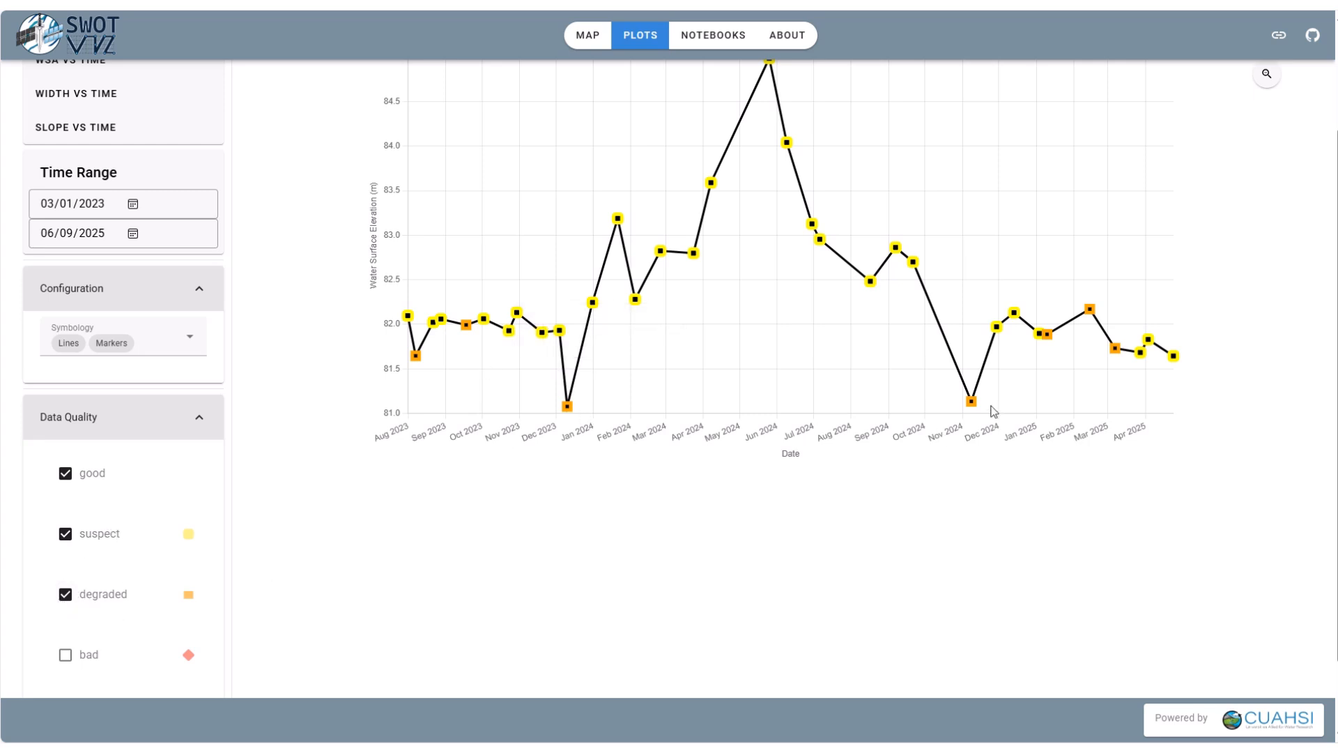
left_click(66, 596)
scroll(665, 506, "up", 1)
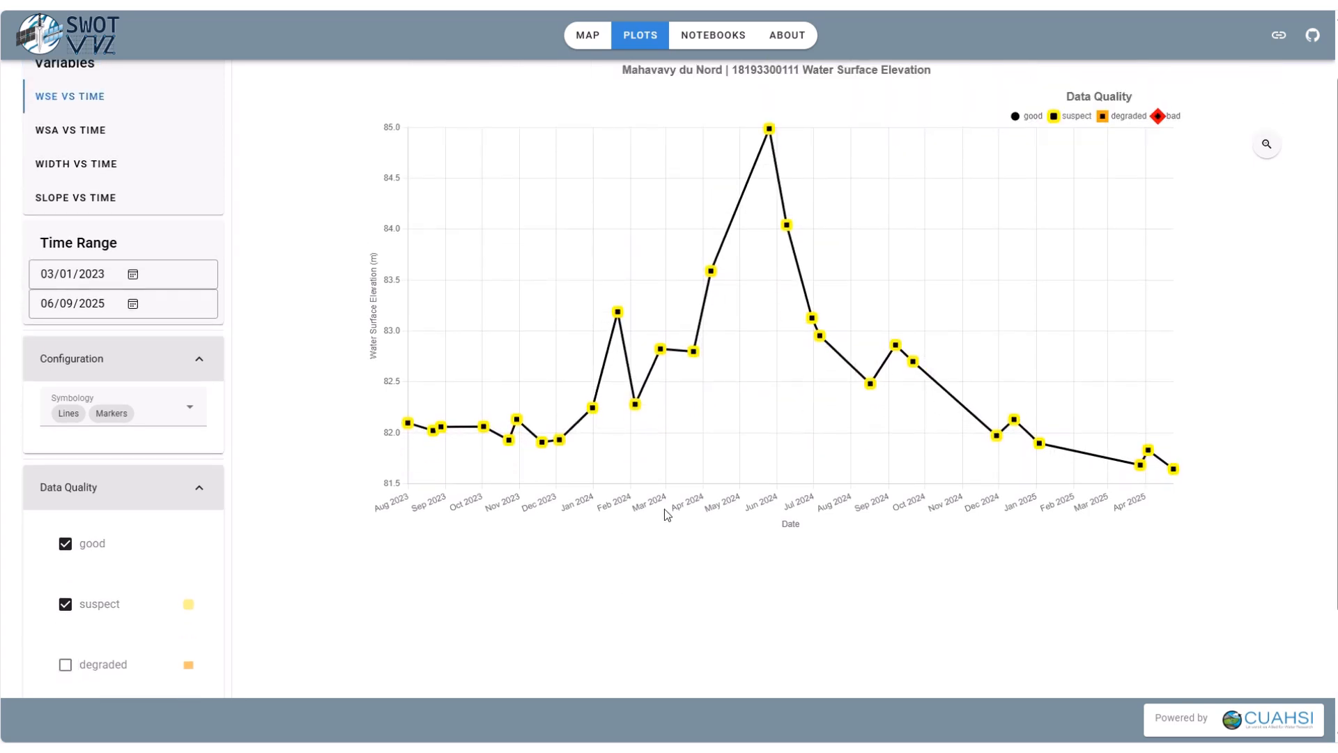
scroll(667, 512, "up", 1)
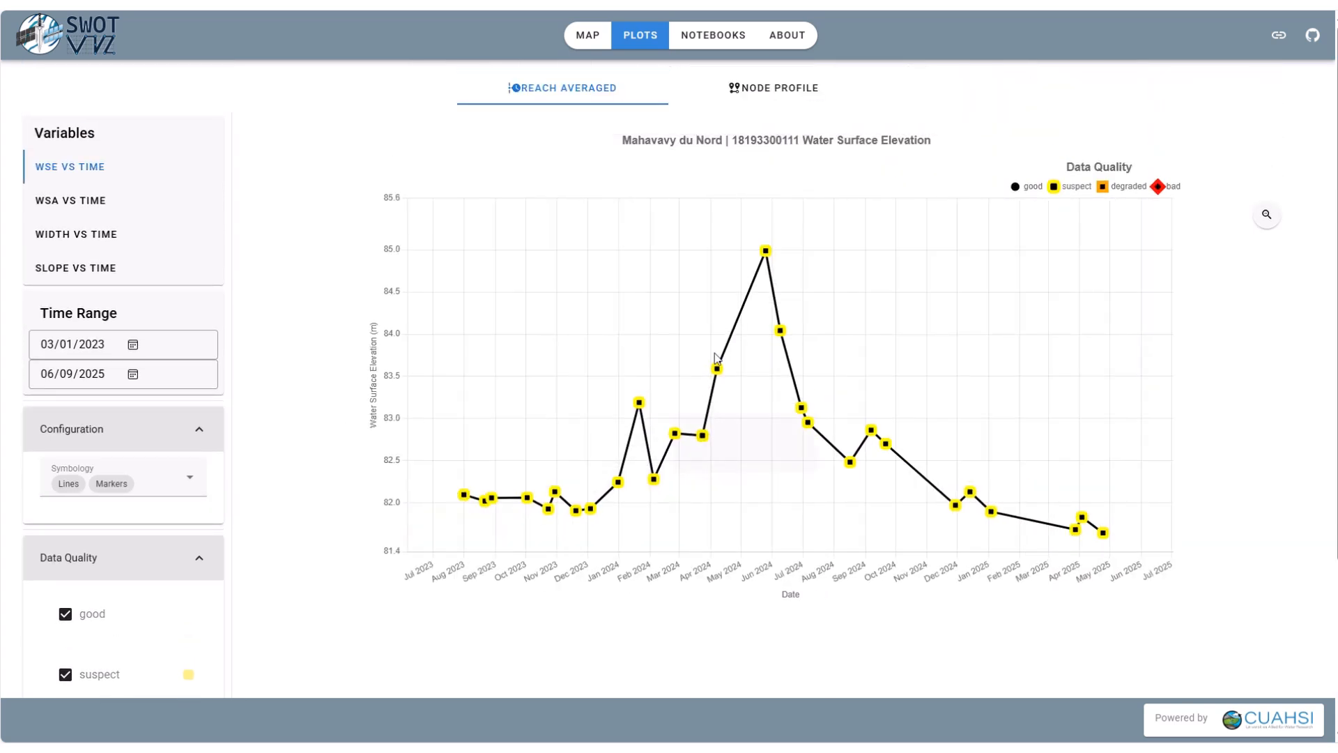
View the reach's node profile of water surface elevation versus distance and its download options.
mouse_move(769, 254)
left_click(821, 87)
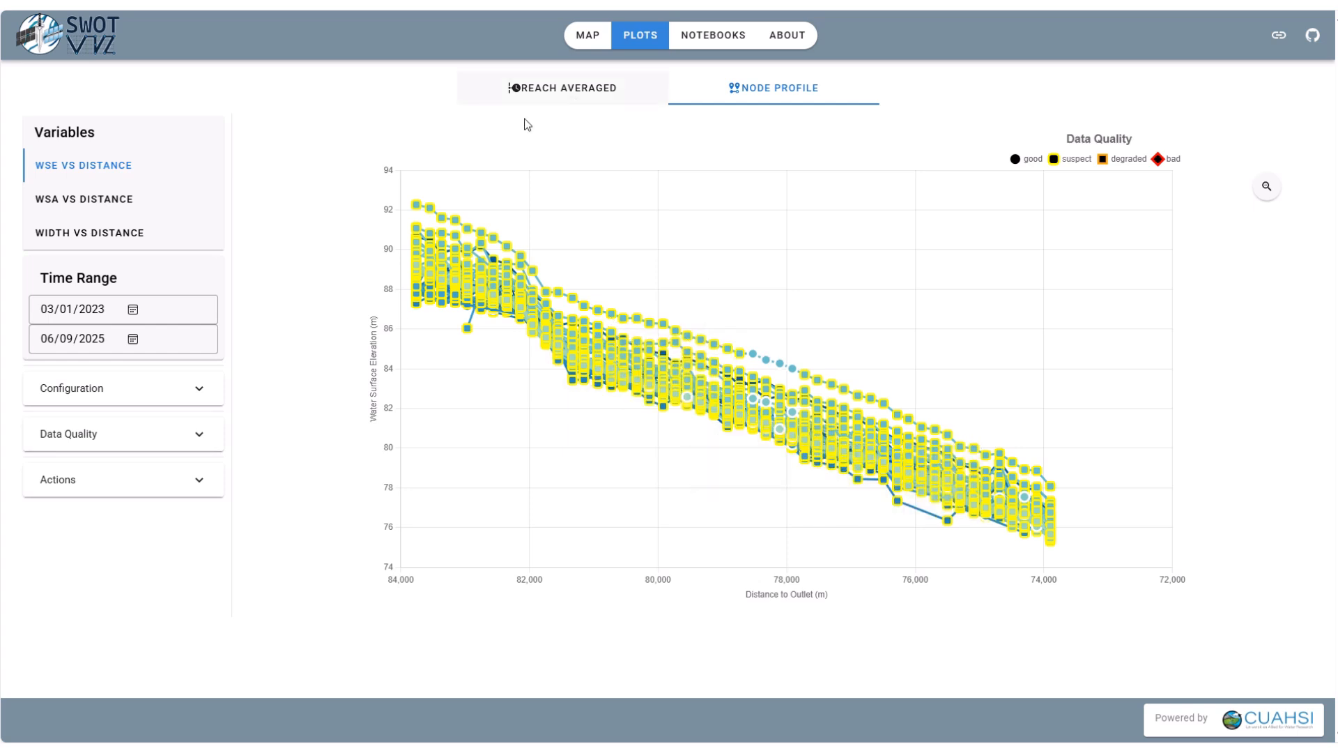
left_click(197, 481)
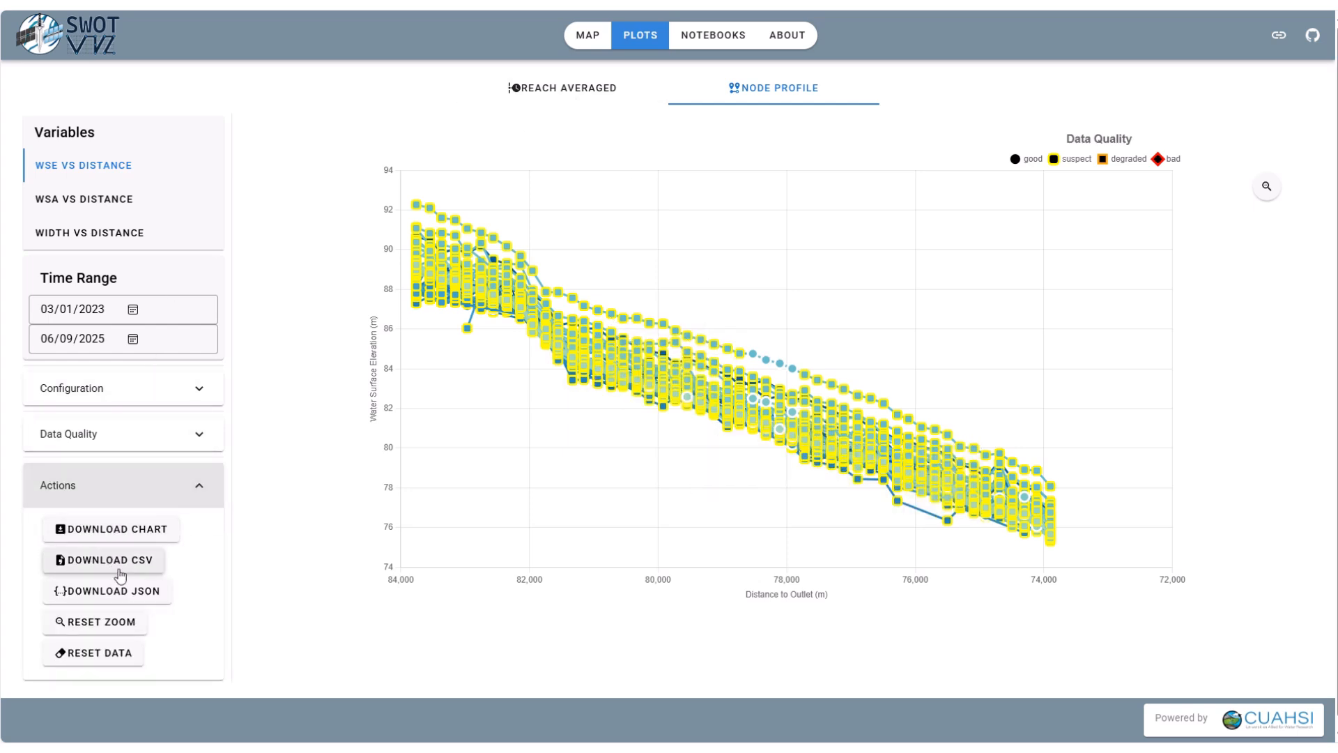
Return to the map and look over the river reaches across Madagascar and the neighbouring part of southern Africa.
left_click(587, 34)
scroll(827, 371, "down", 3)
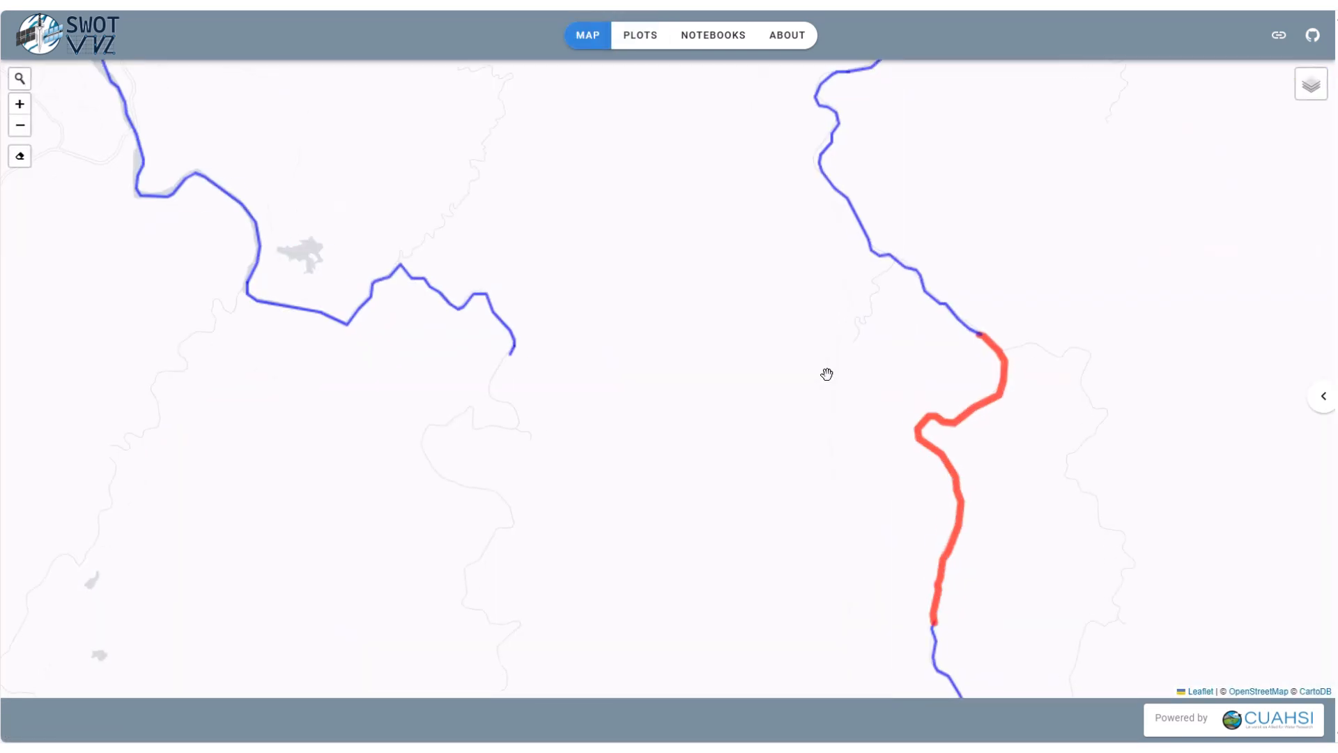
scroll(829, 370, "down", 2)
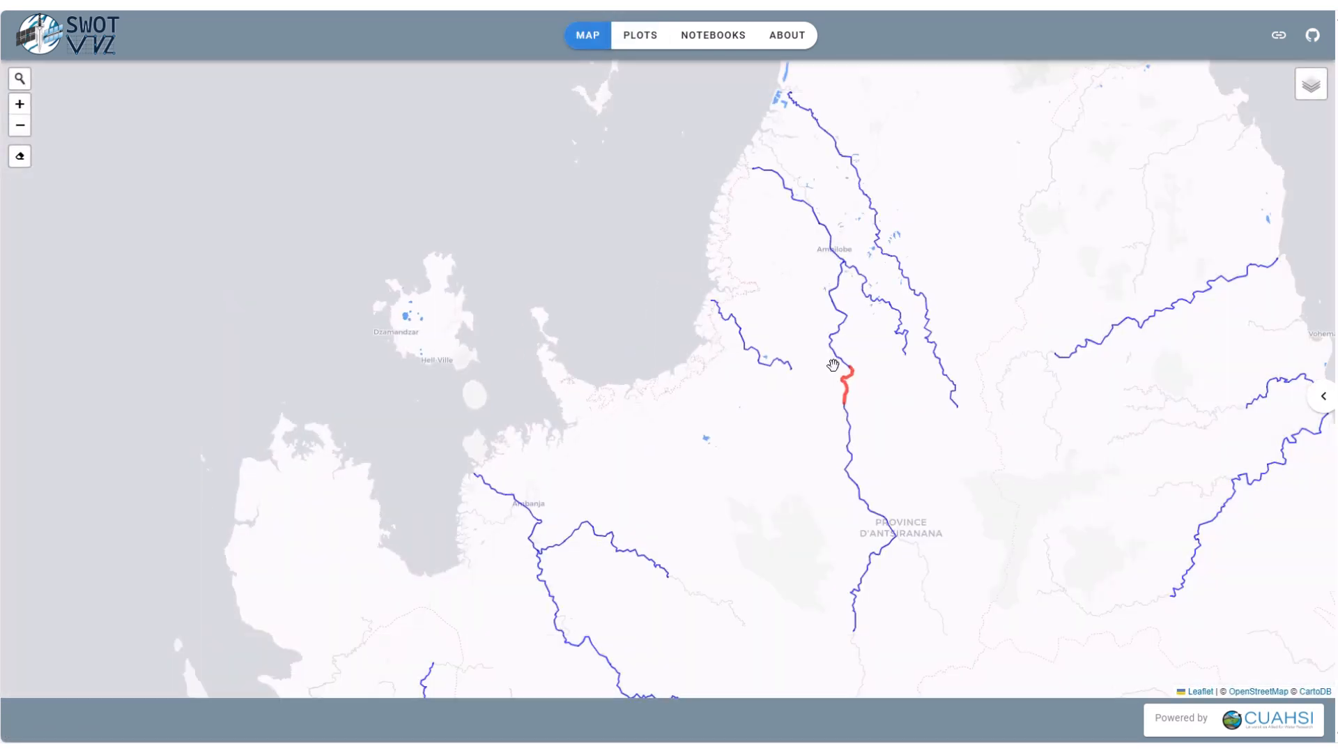
scroll(836, 366, "down", 3)
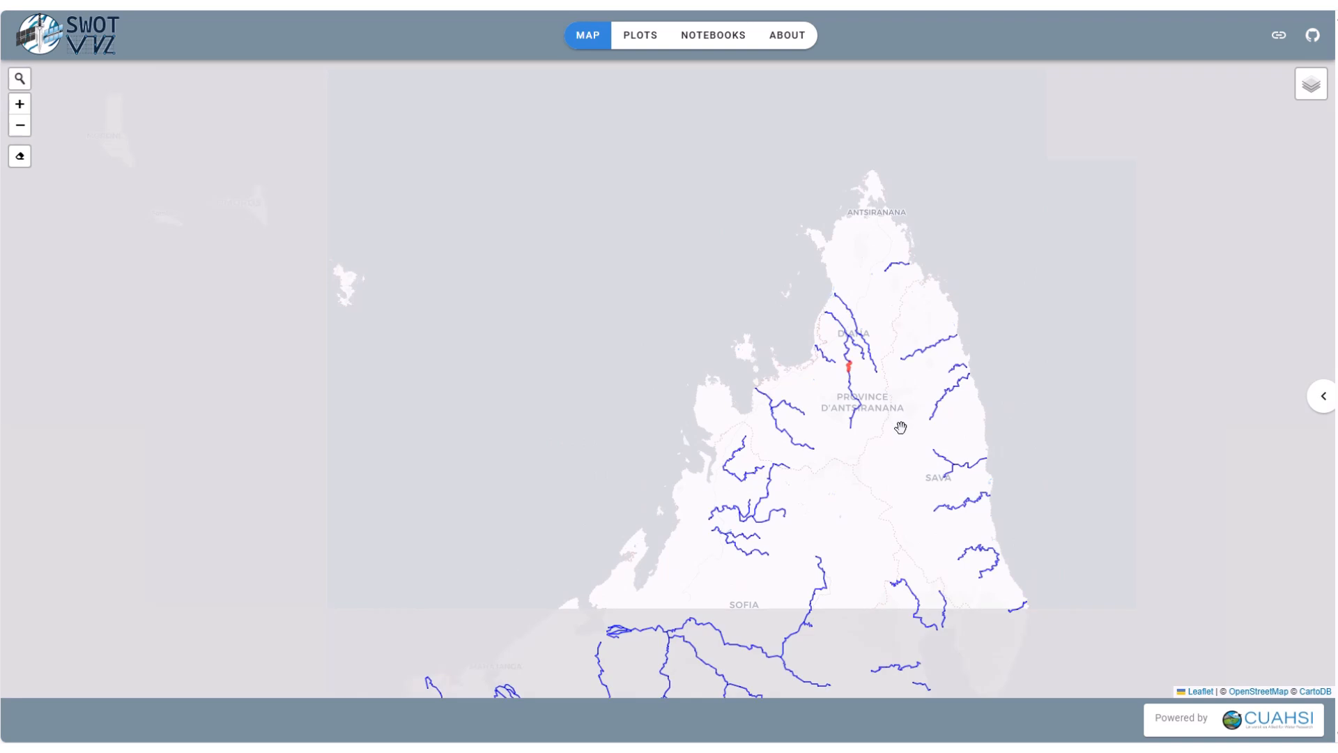
left_click_drag(901, 427, 922, 237)
scroll(869, 274, "down", 1)
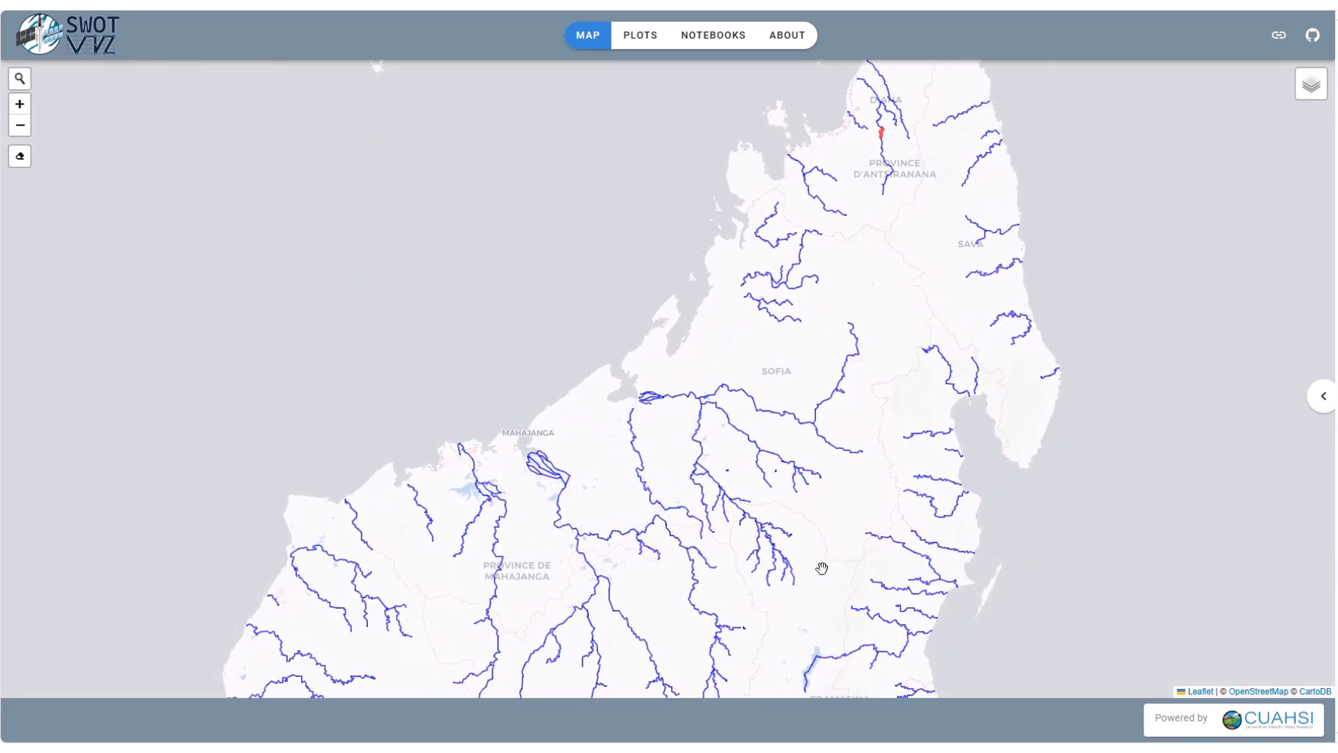
scroll(853, 471, "down", 1)
left_click_drag(854, 471, 842, 228)
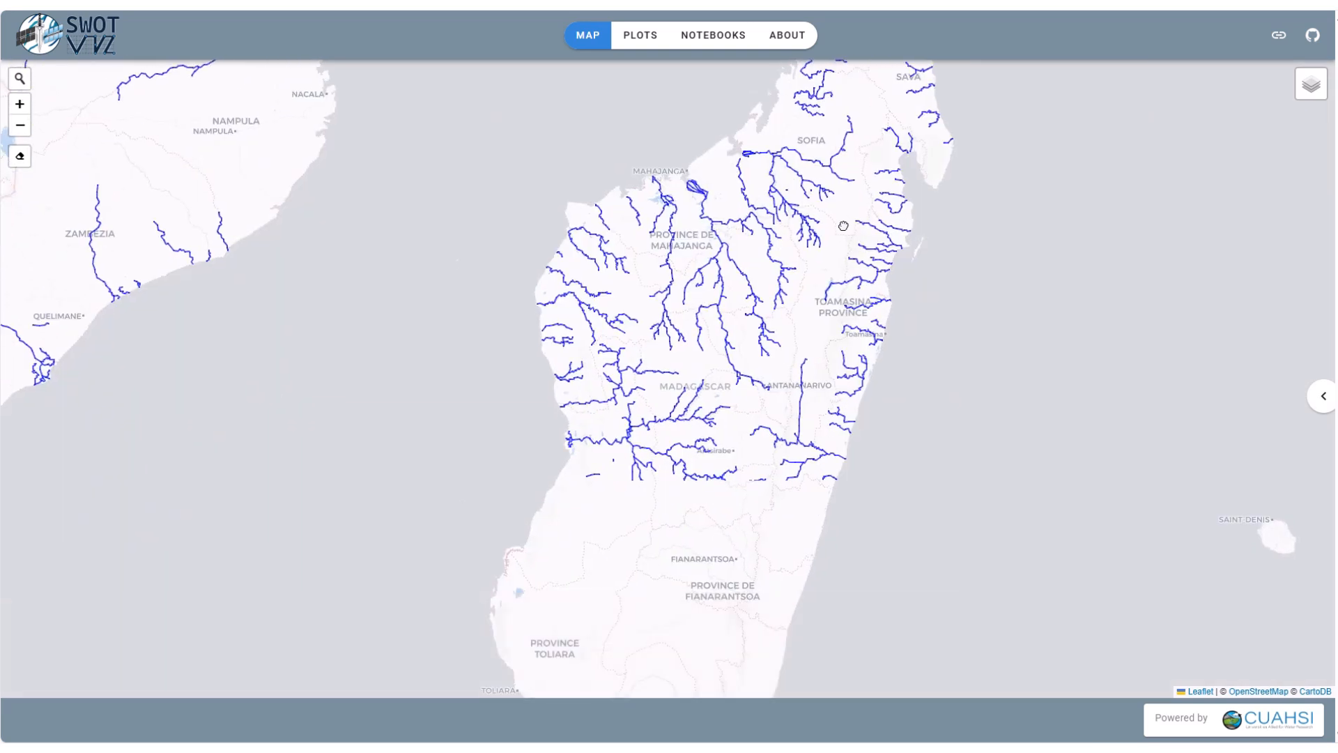
scroll(792, 315, "down", 1)
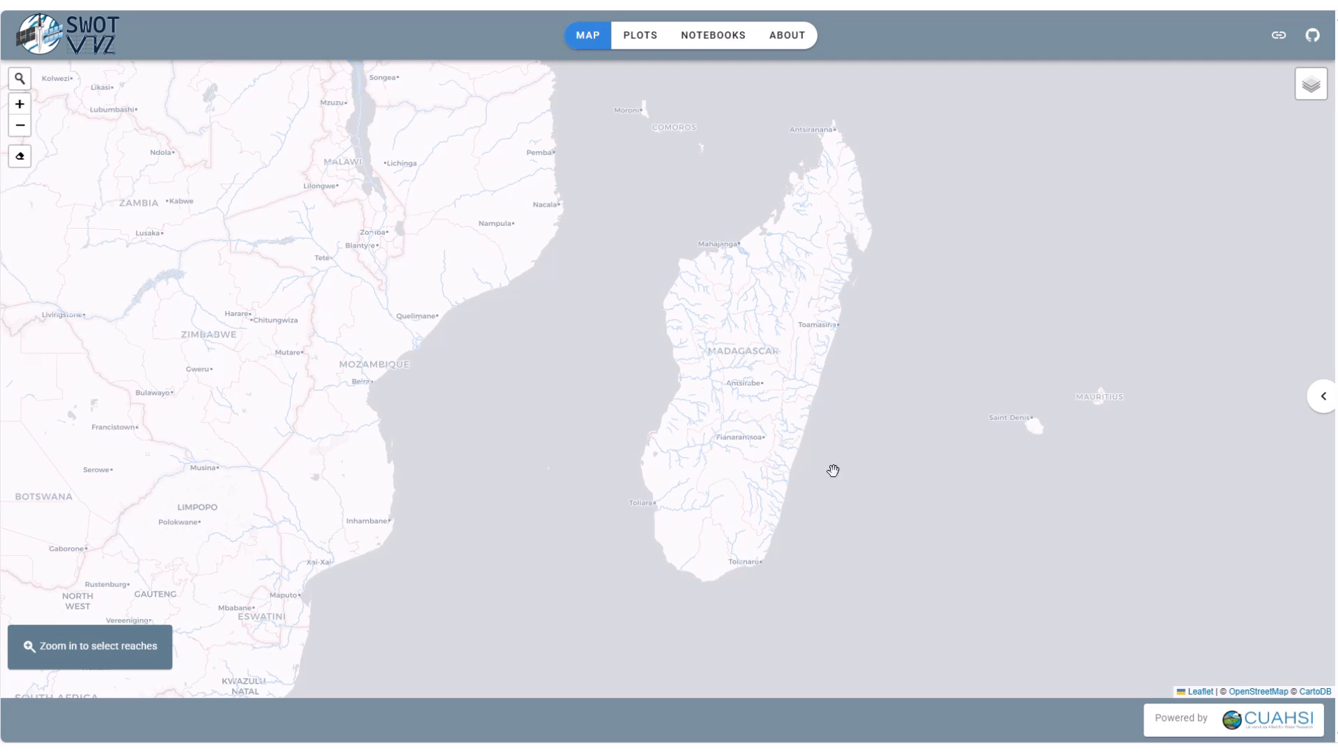
scroll(840, 471, "down", 1)
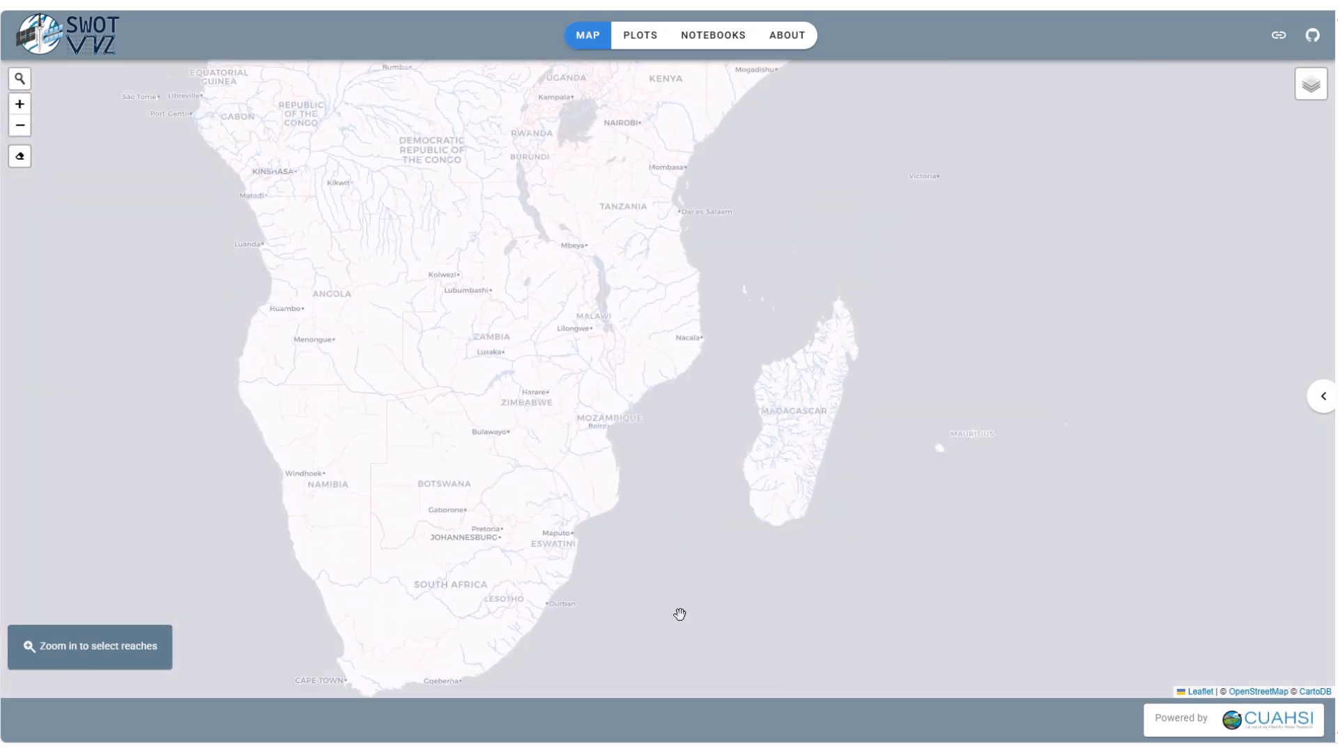
scroll(817, 407, "up", 3)
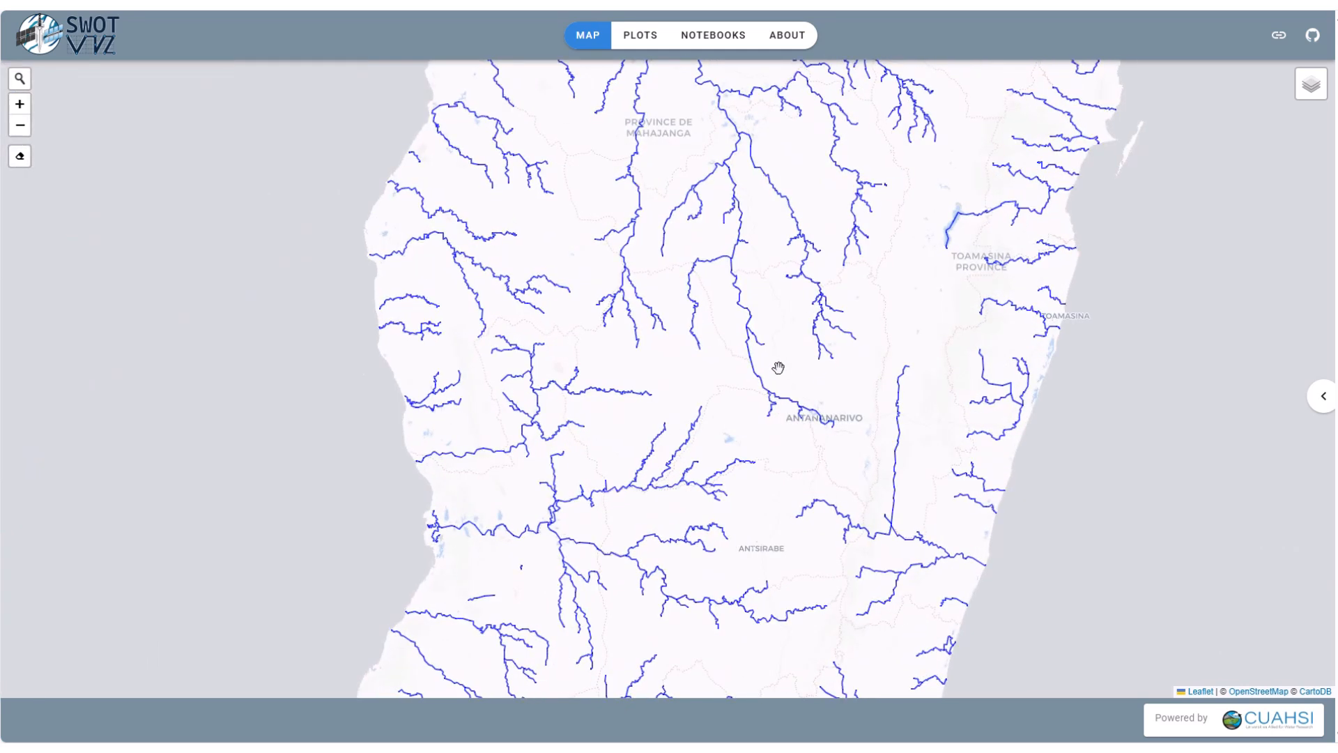
left_click_drag(781, 359, 785, 460)
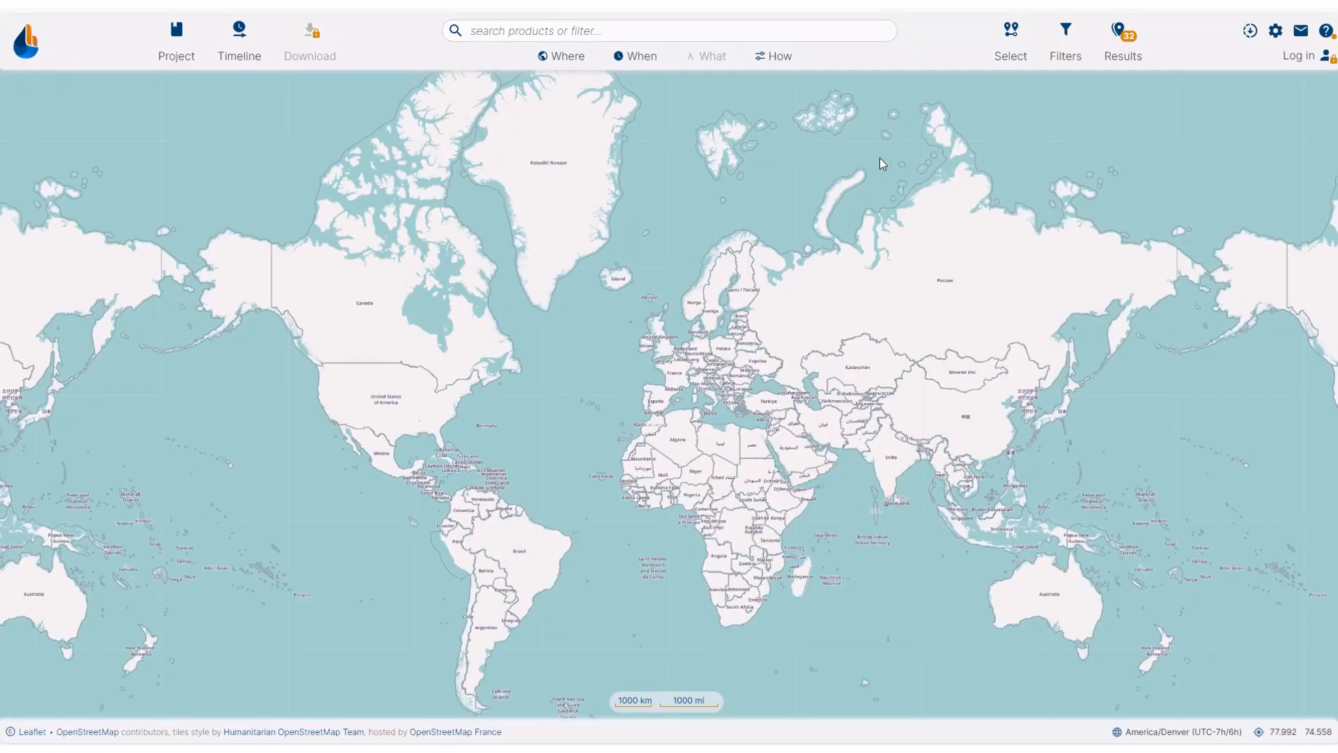
Switch to hydroweb.next, log in with the account email and password, and dismiss the news notice.
left_click(1300, 55)
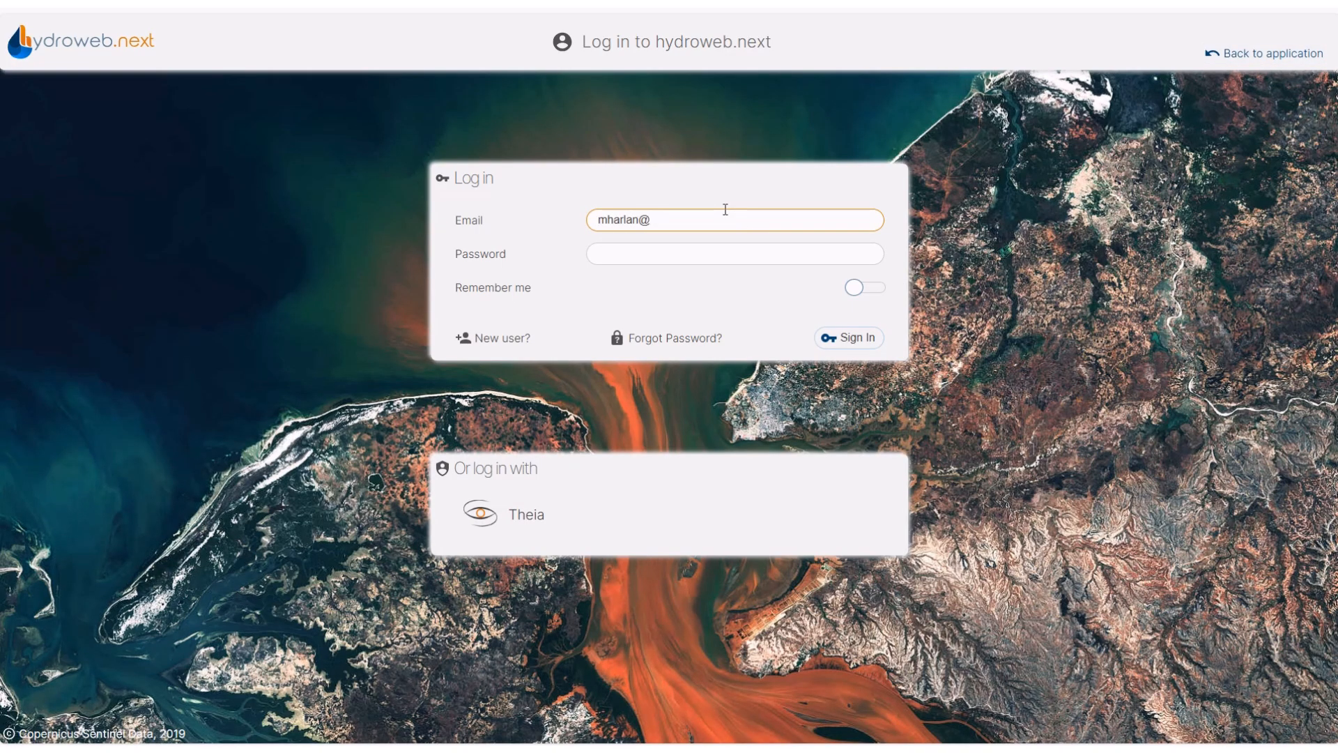
key("Tab")
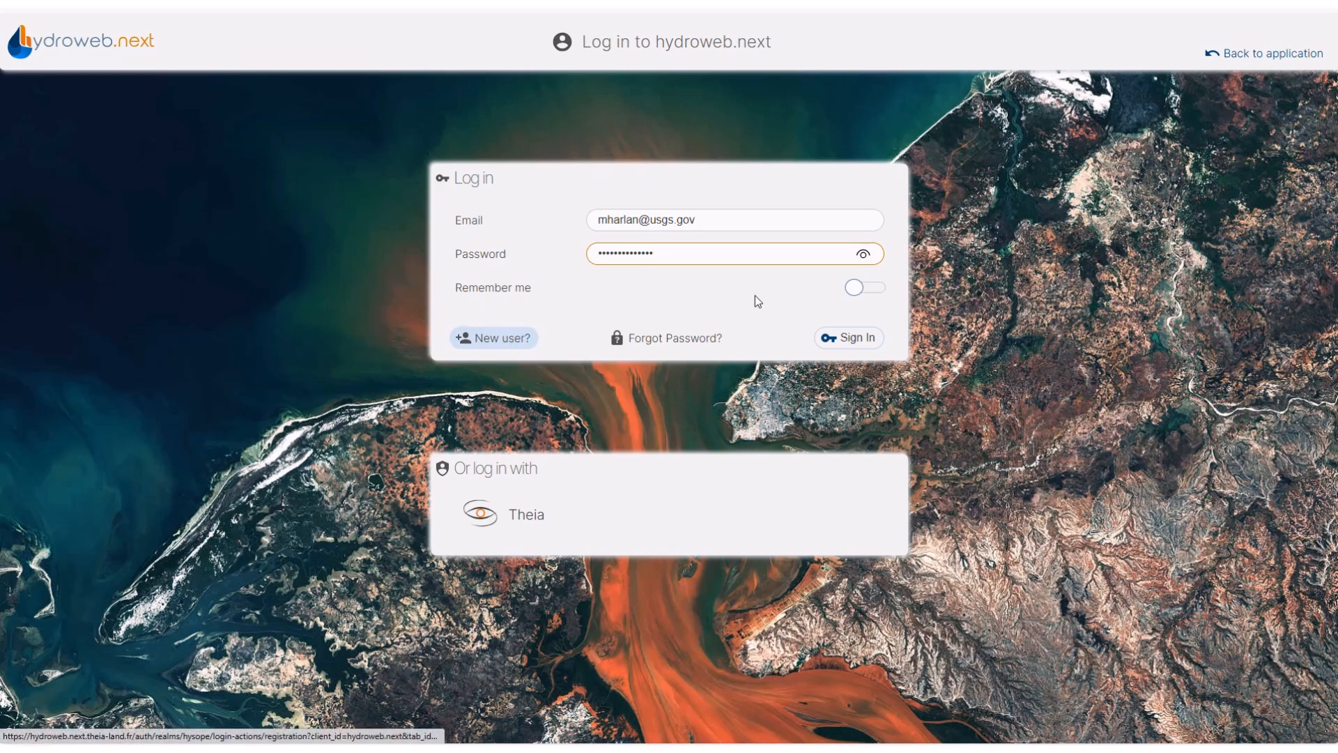
left_click(857, 345)
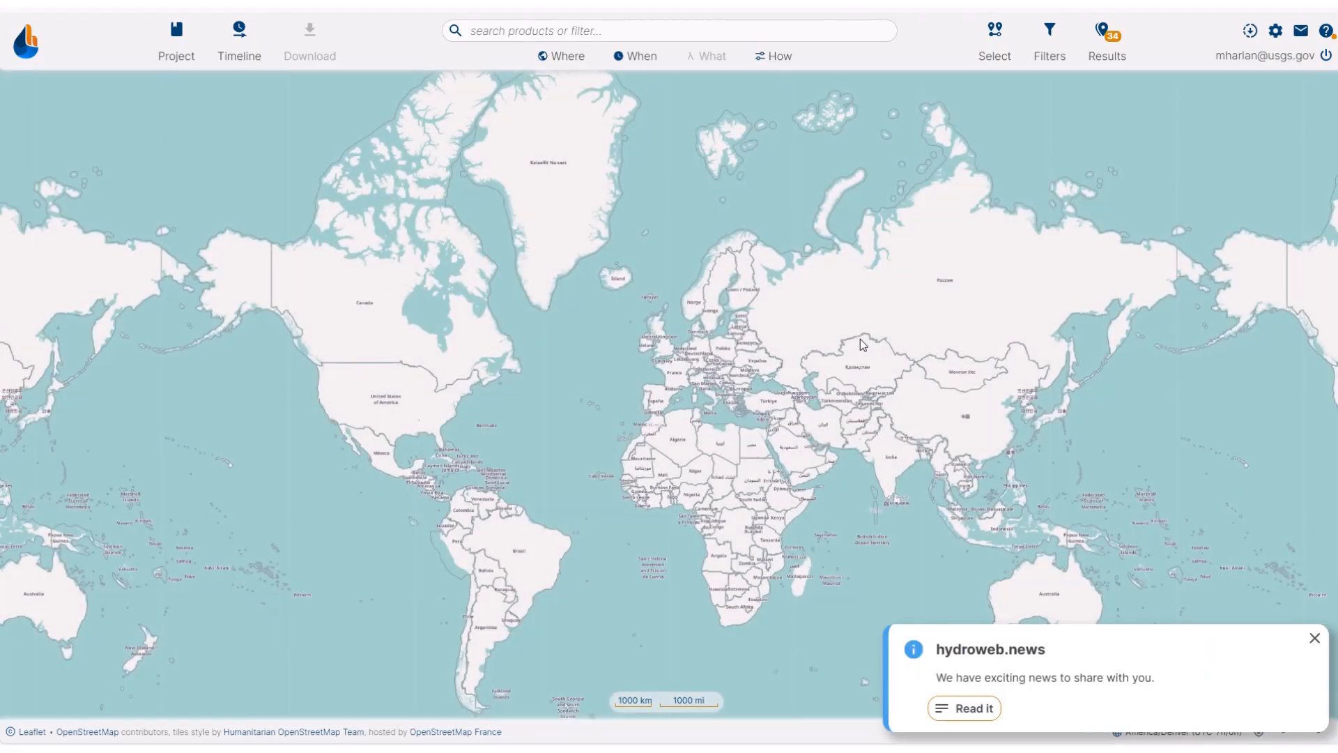
left_click(1314, 638)
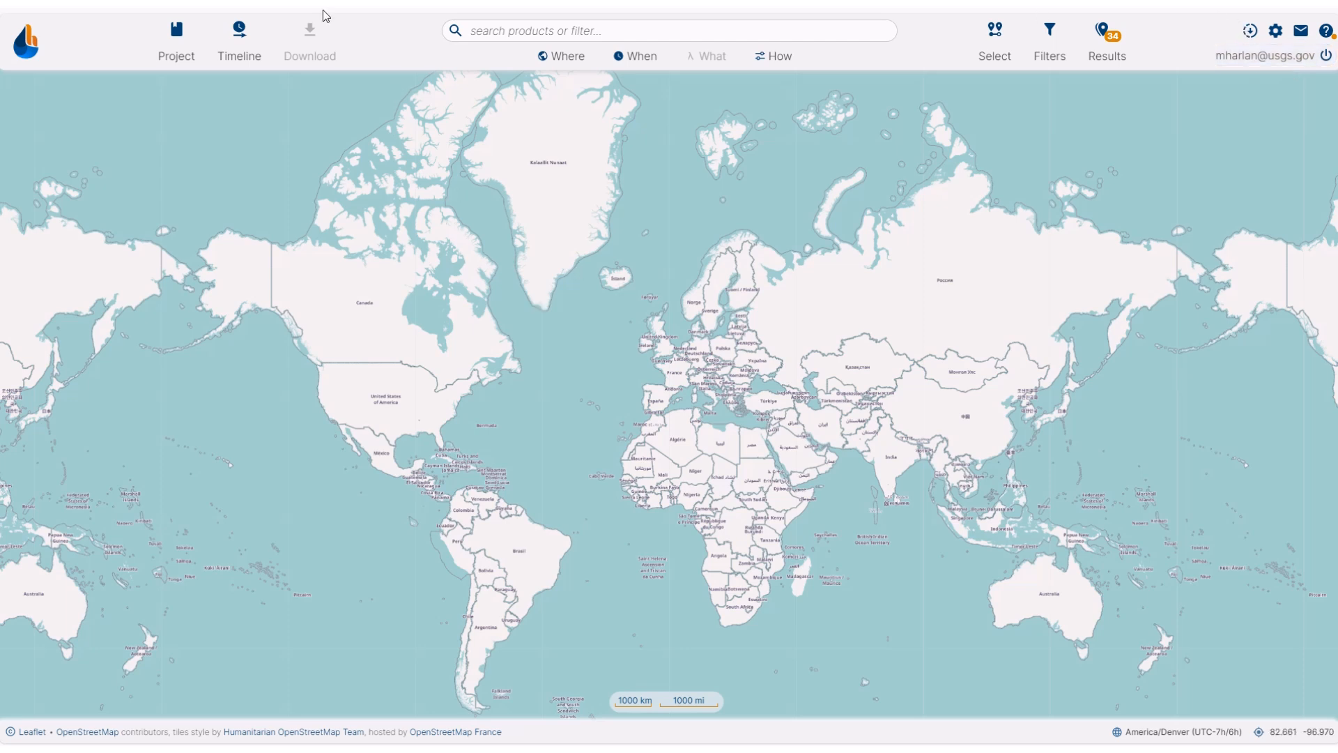
Open the project contents and restrict product results to the current map view around Madagascar.
left_click(177, 55)
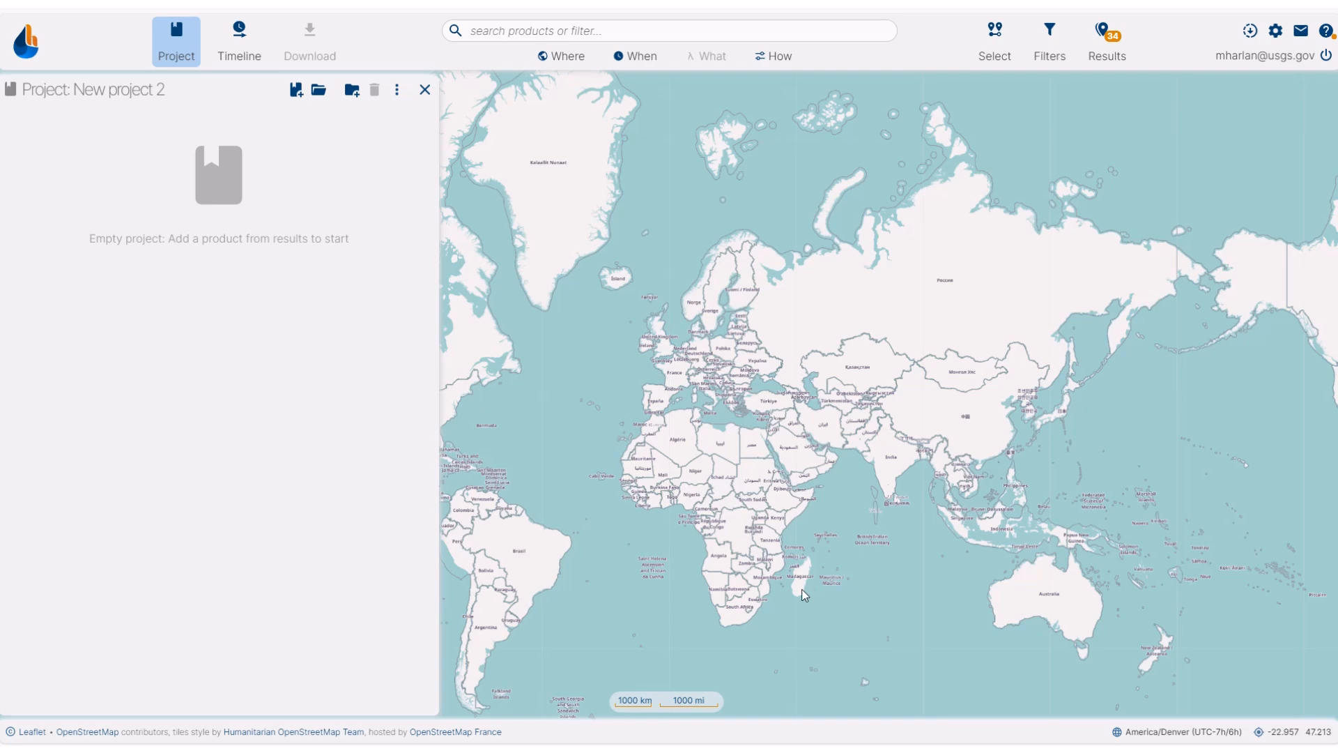
scroll(799, 591, "up", 1)
scroll(799, 592, "up", 3)
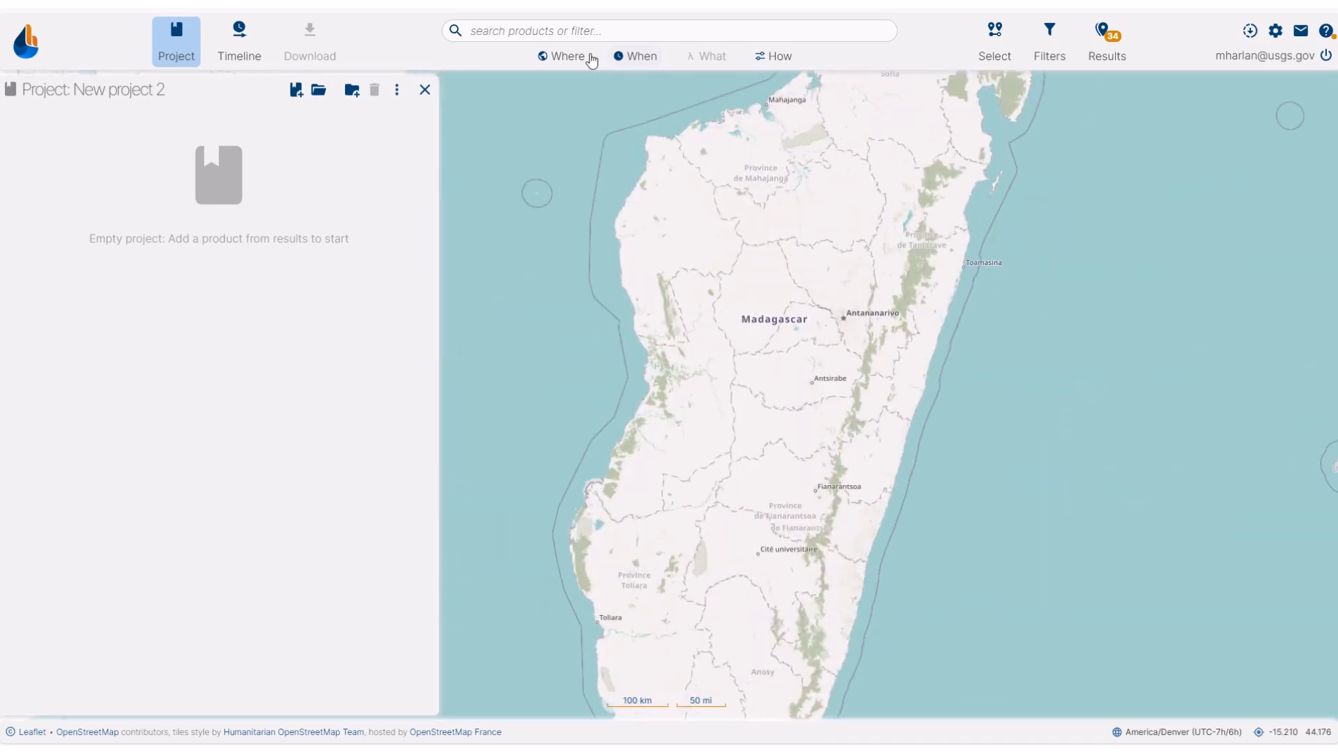
left_click(568, 57)
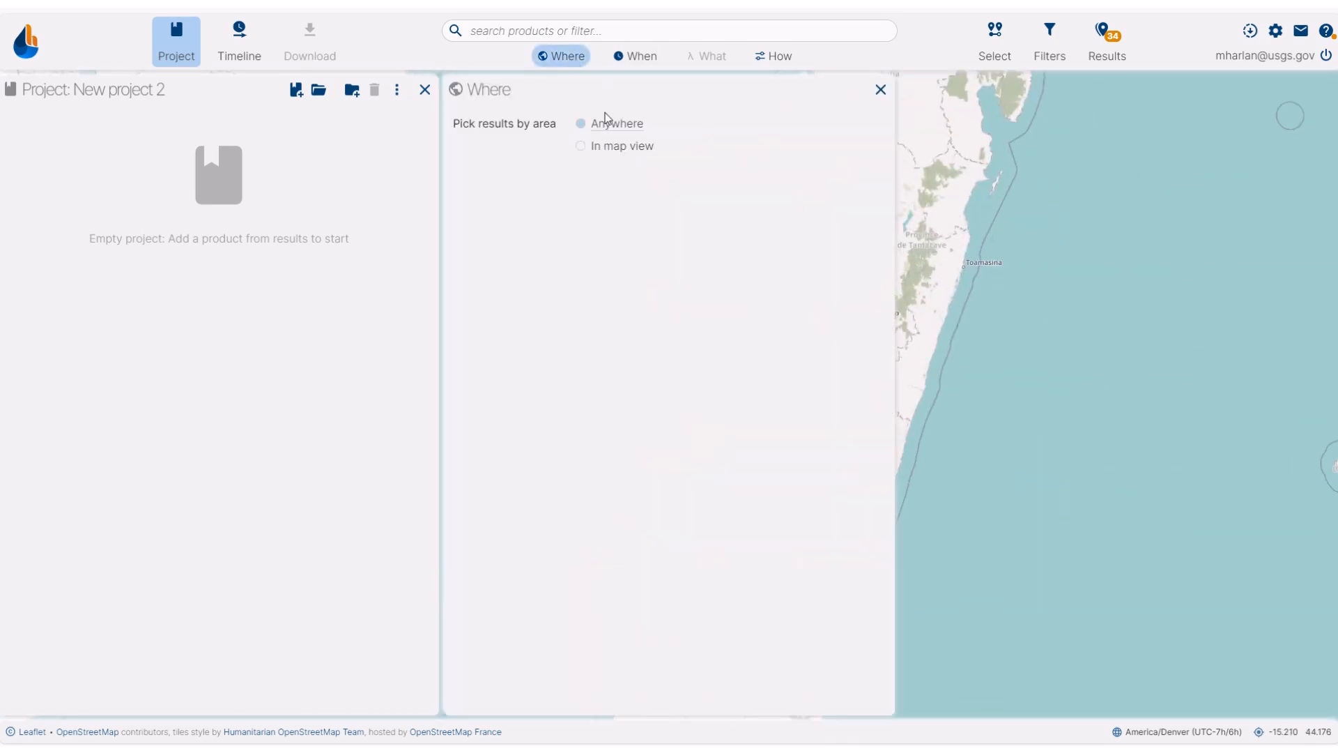
left_click(583, 147)
left_click(881, 89)
scroll(839, 286, "down", 3)
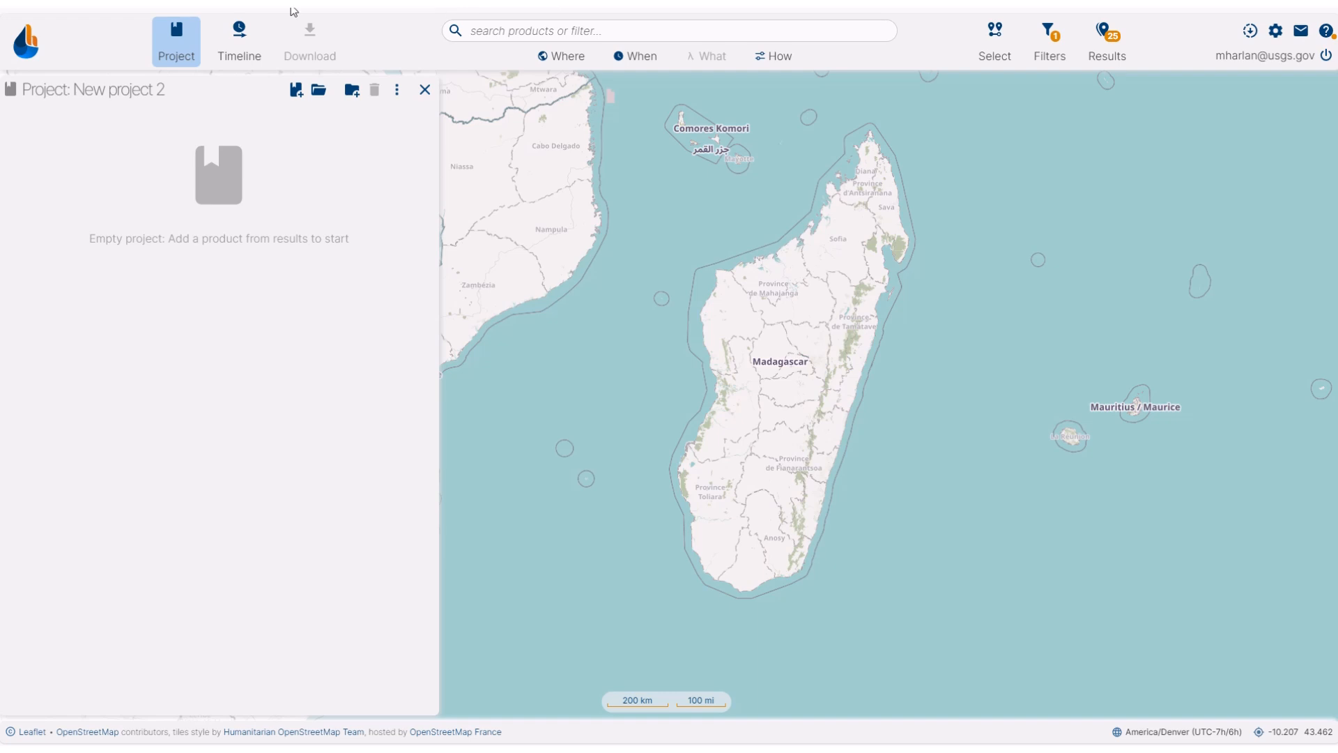
Search the products for SWOT, look through the available results, and add SWOT Prior River Database - SWORD to the project.
left_click(563, 30)
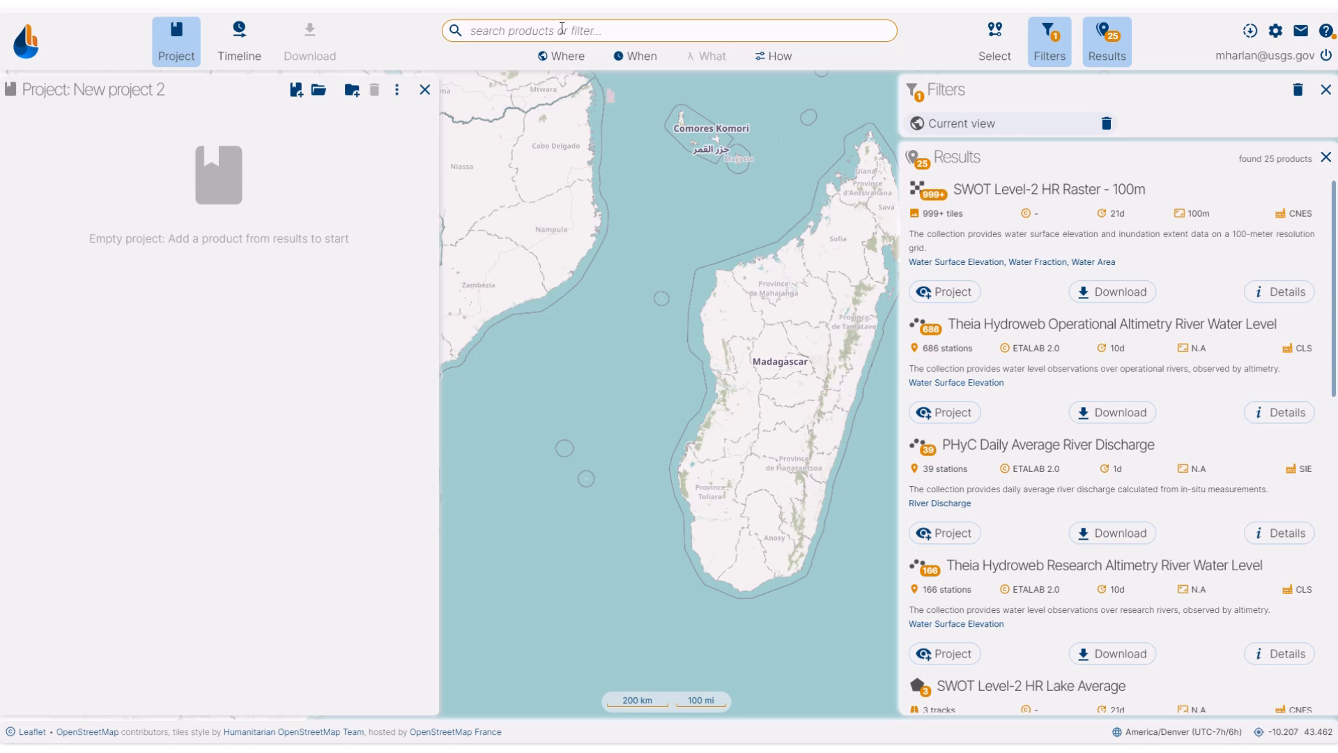
type("SWOT")
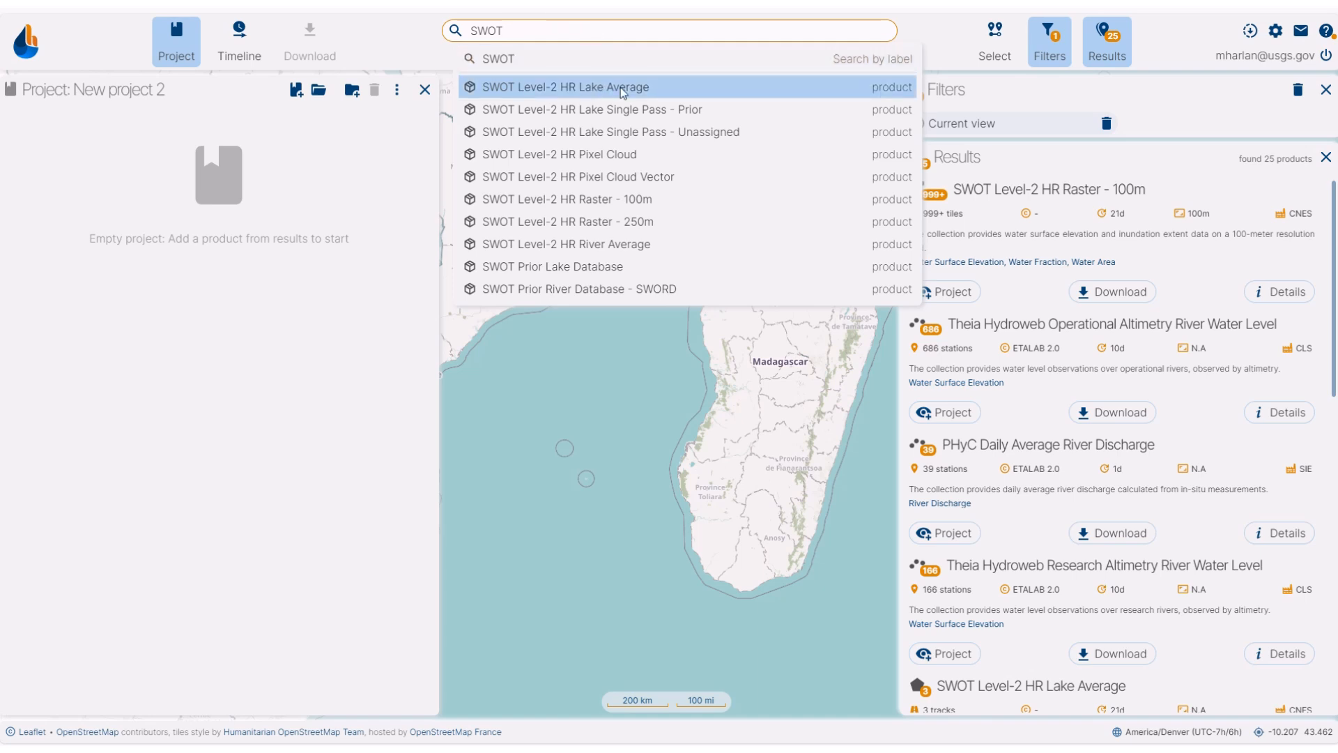
scroll(1183, 395, "down", 1)
scroll(1182, 395, "down", 2)
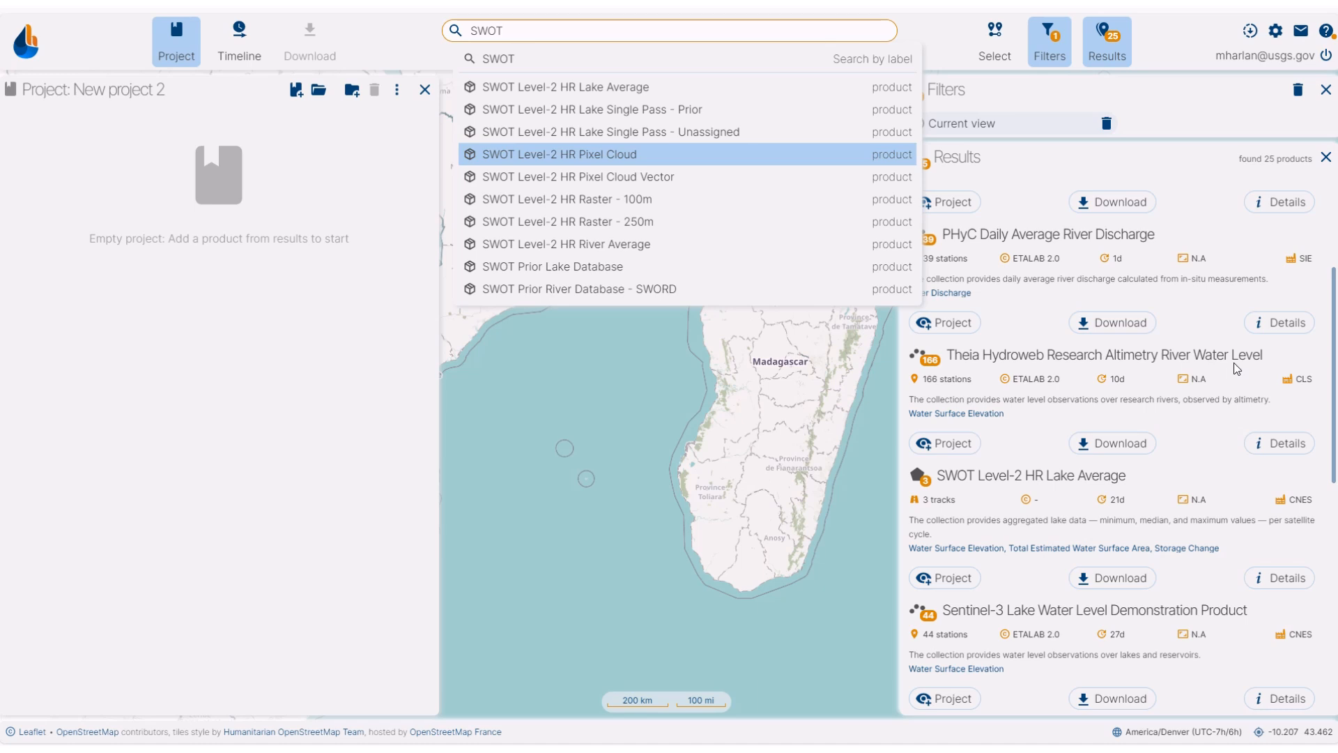
scroll(1247, 397, "down", 2)
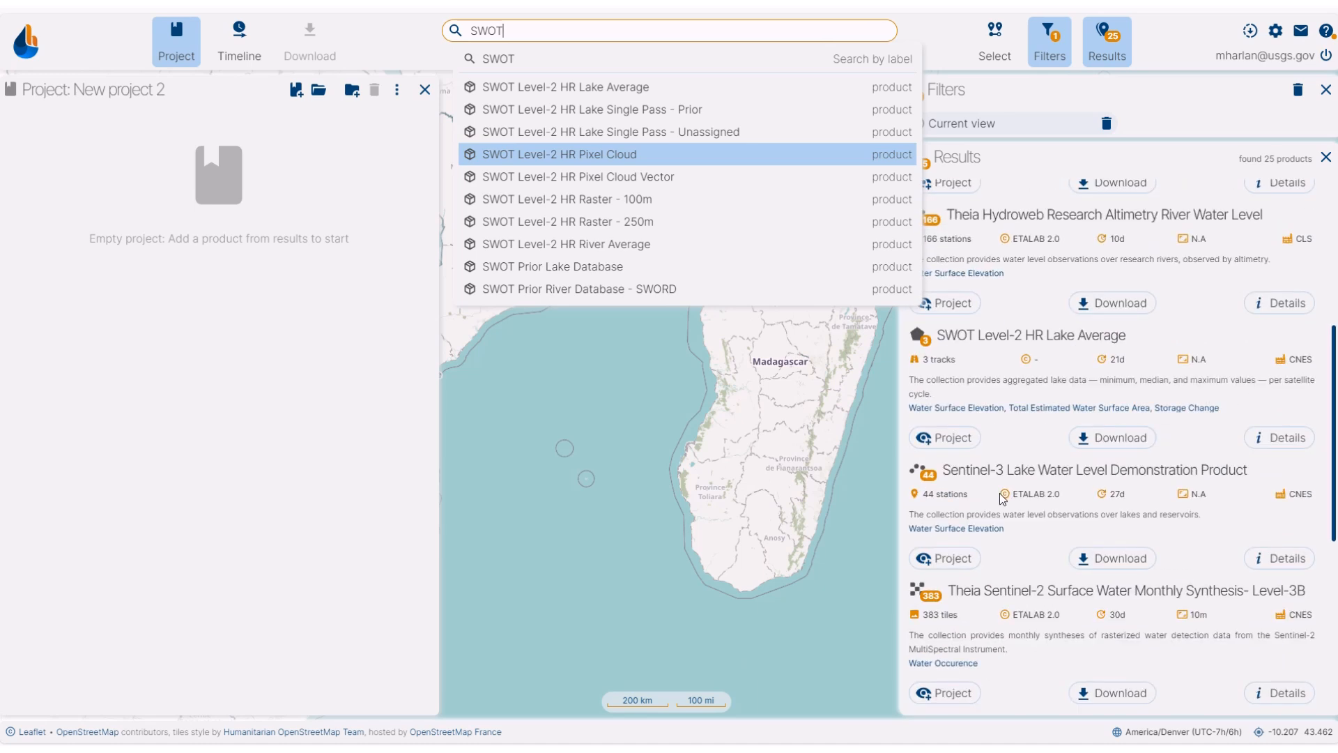
scroll(1098, 471, "down", 2)
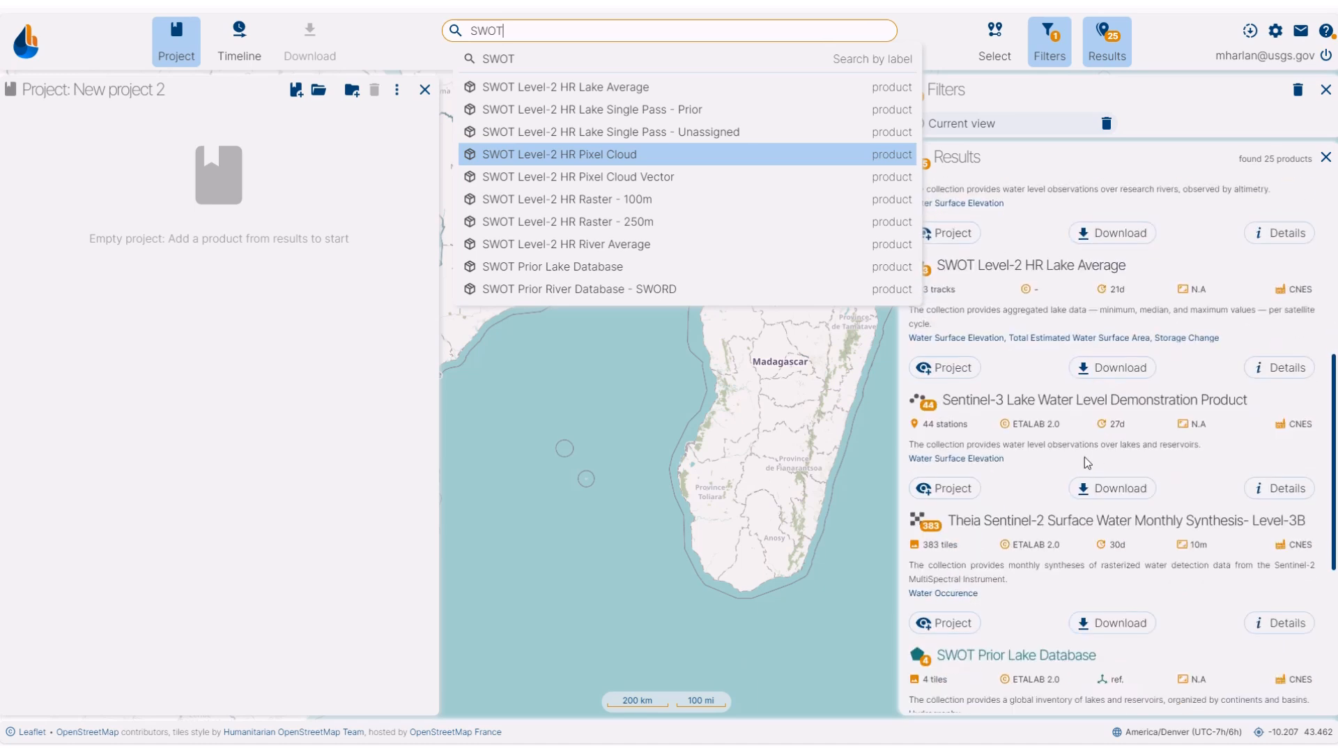
scroll(1084, 449, "down", 3)
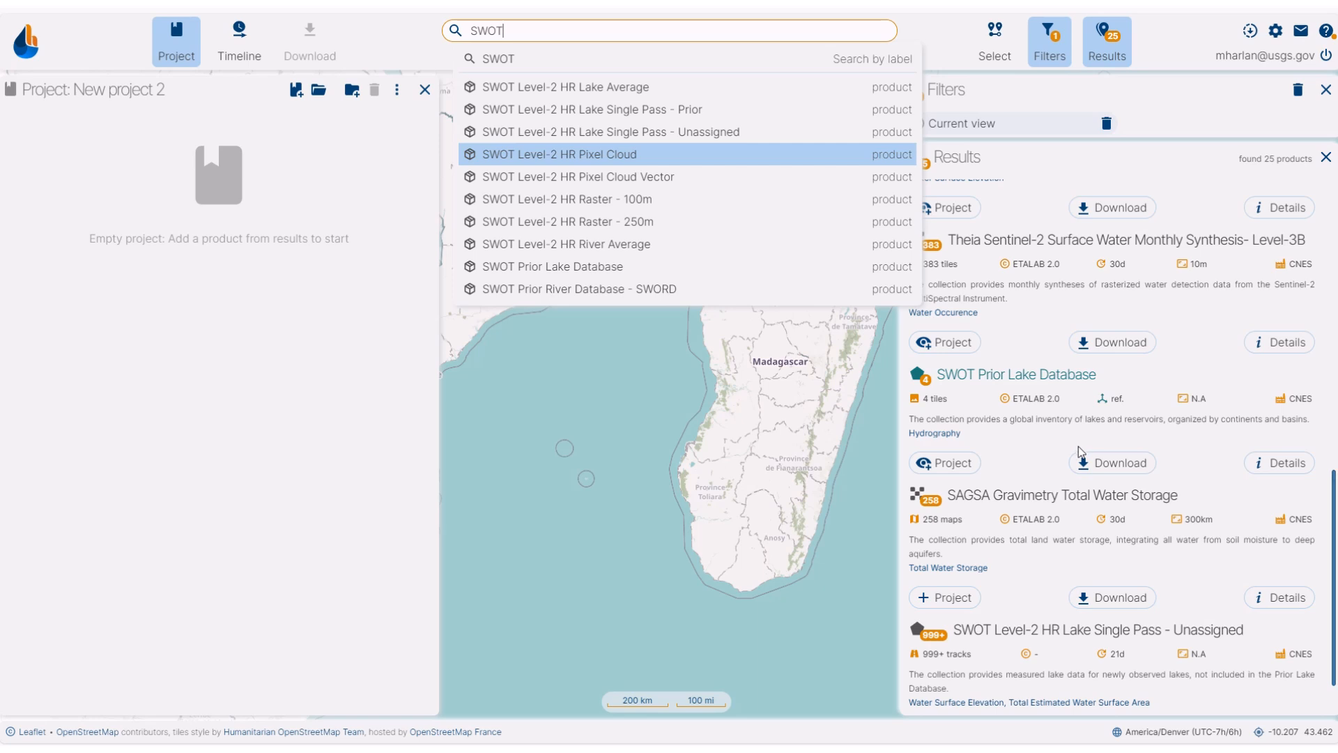
scroll(1135, 435, "up", 7)
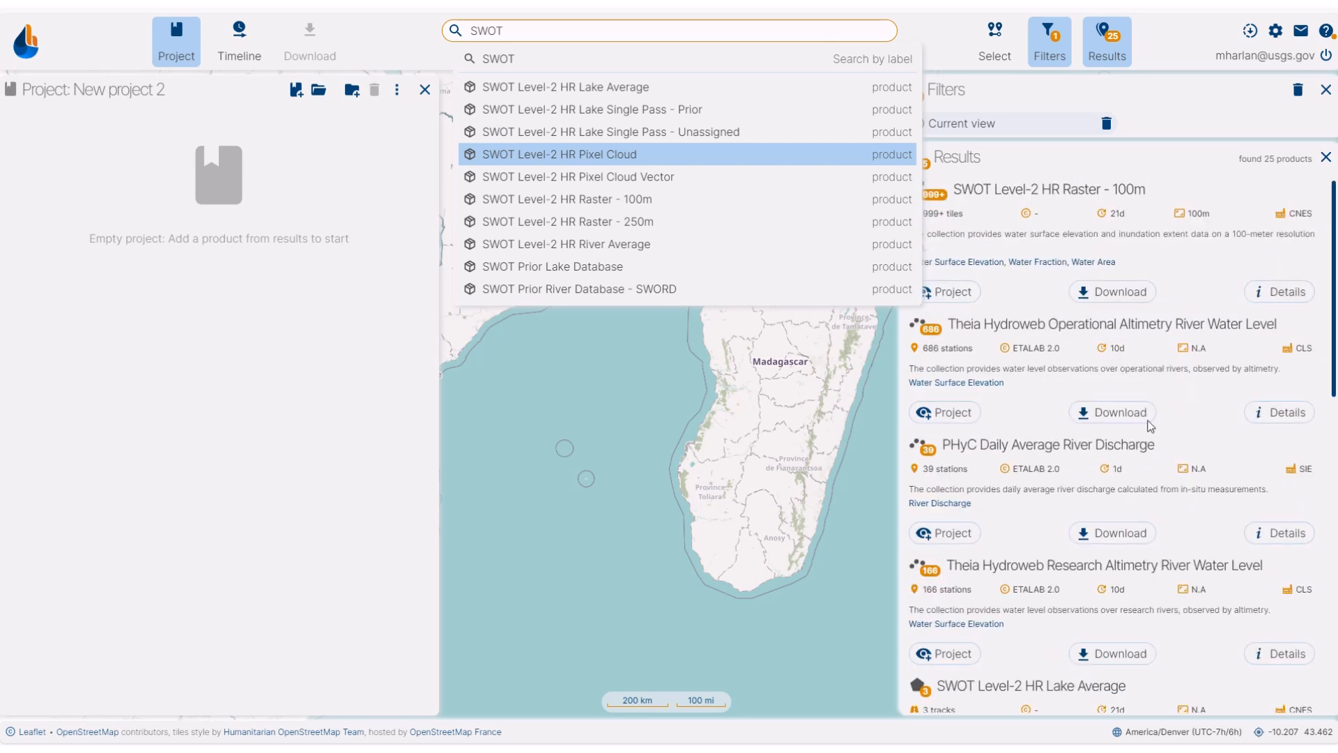
left_click(563, 290)
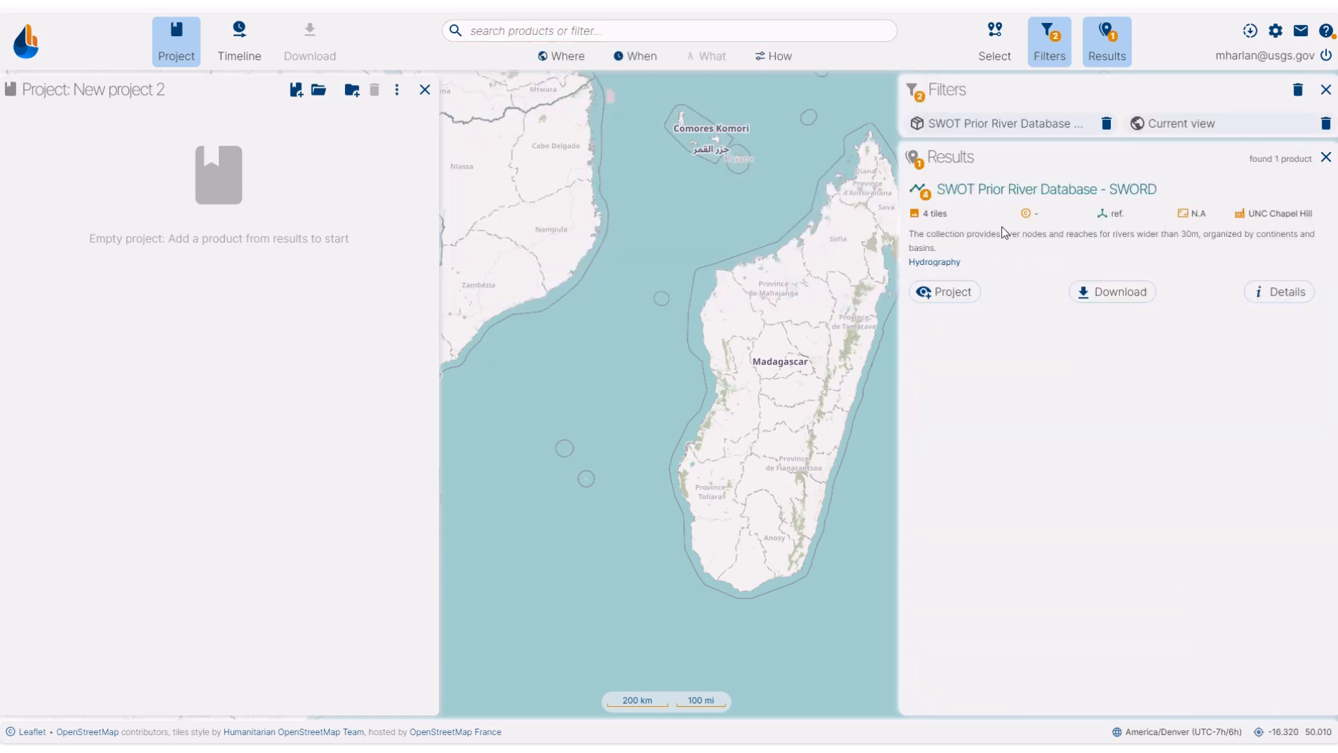
left_click(961, 303)
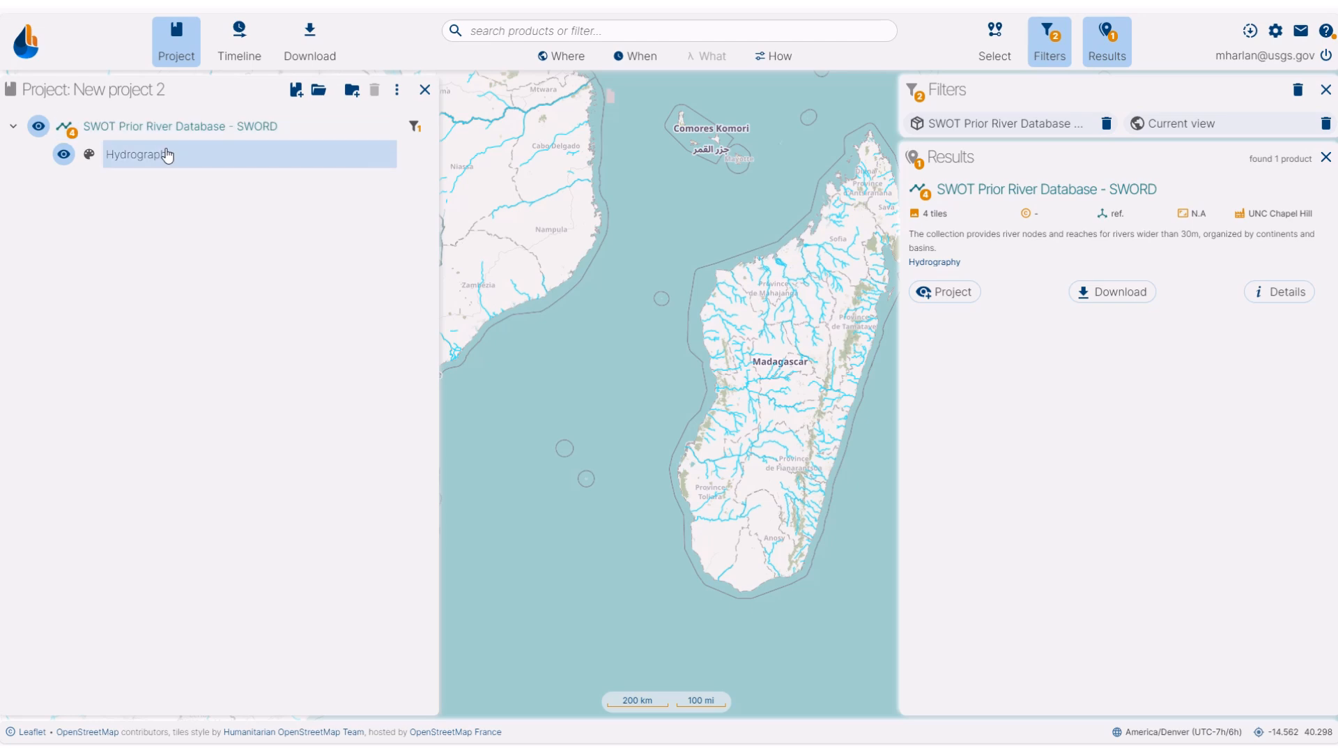
left_click_drag(586, 372, 543, 364)
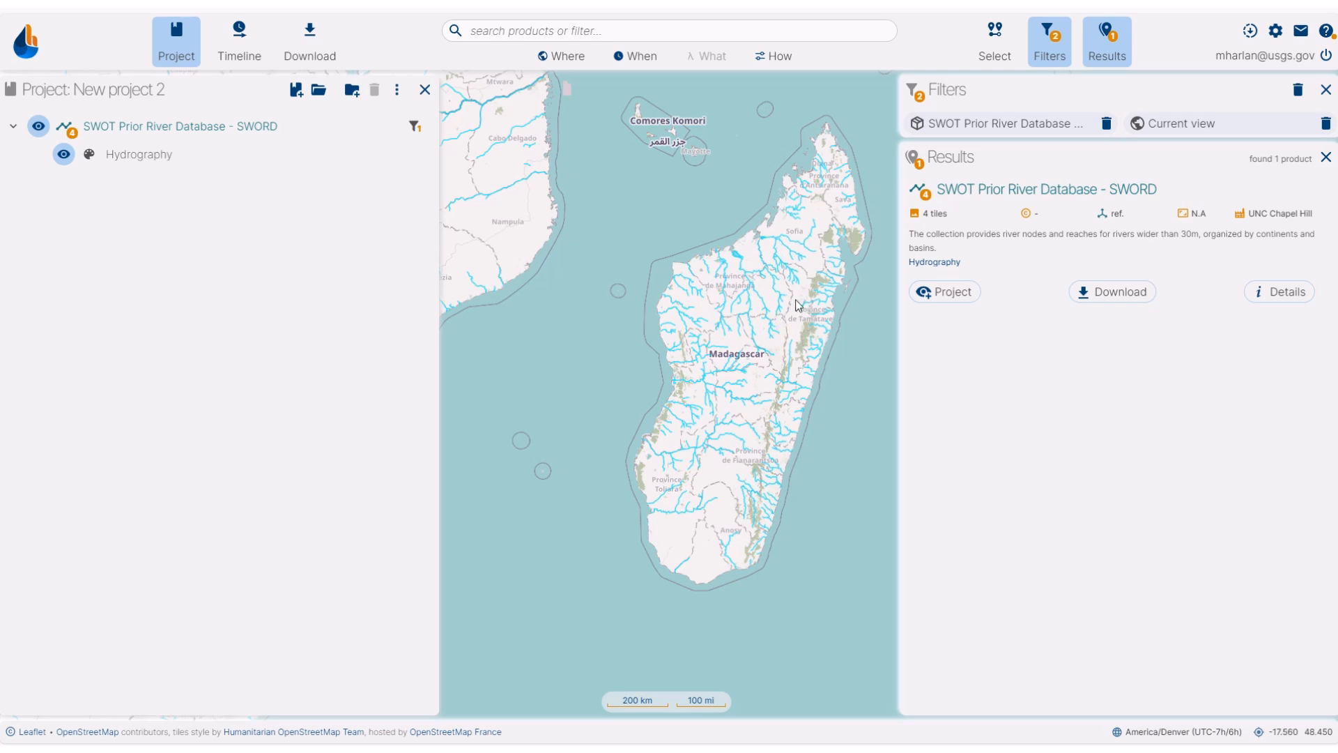
Search for SWOT again and add the SWOT Prior Lake Database to the project.
left_click(481, 29)
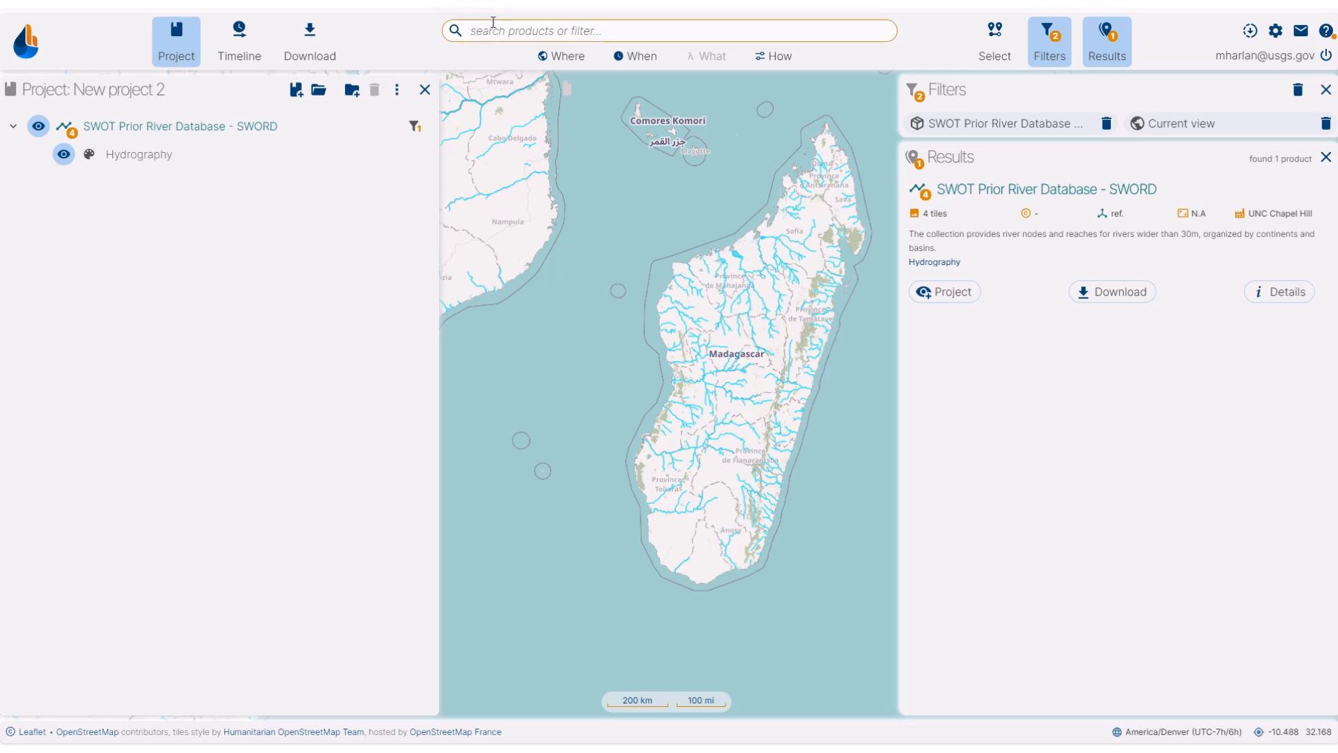
type("SWOT")
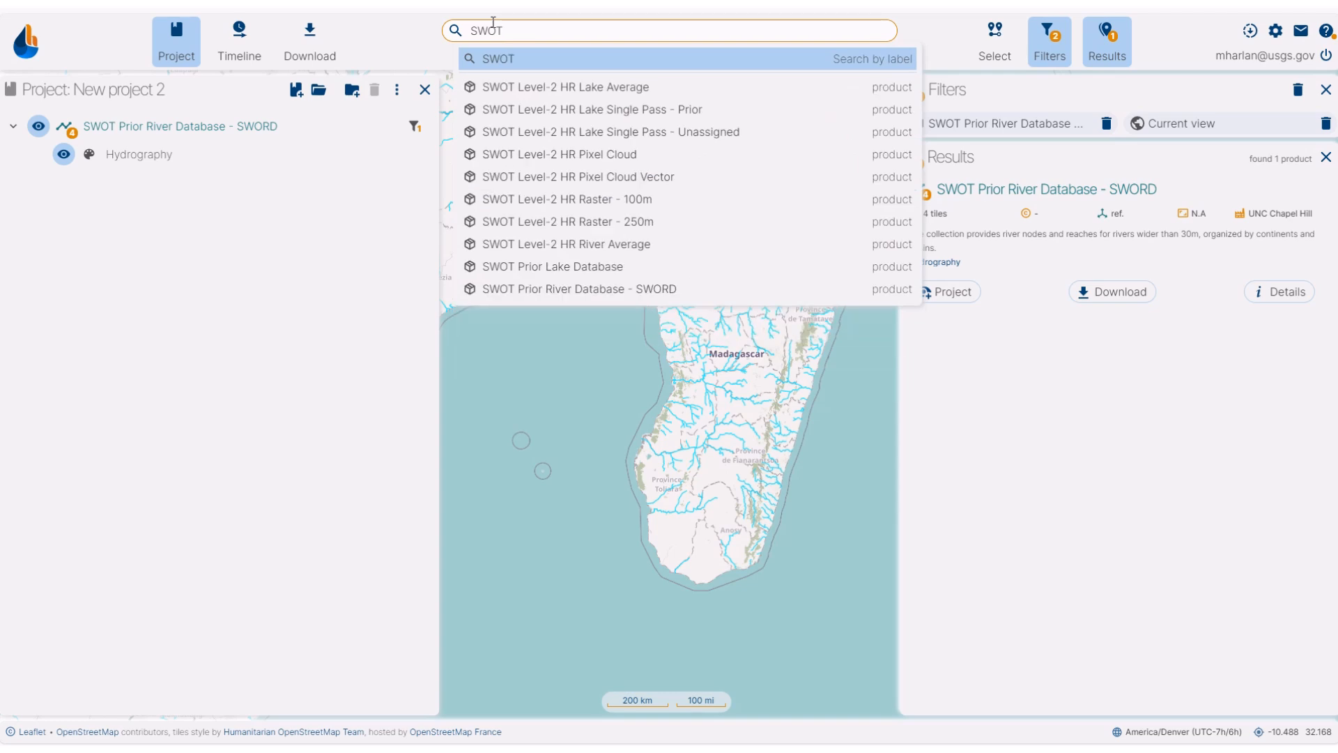
left_click(658, 269)
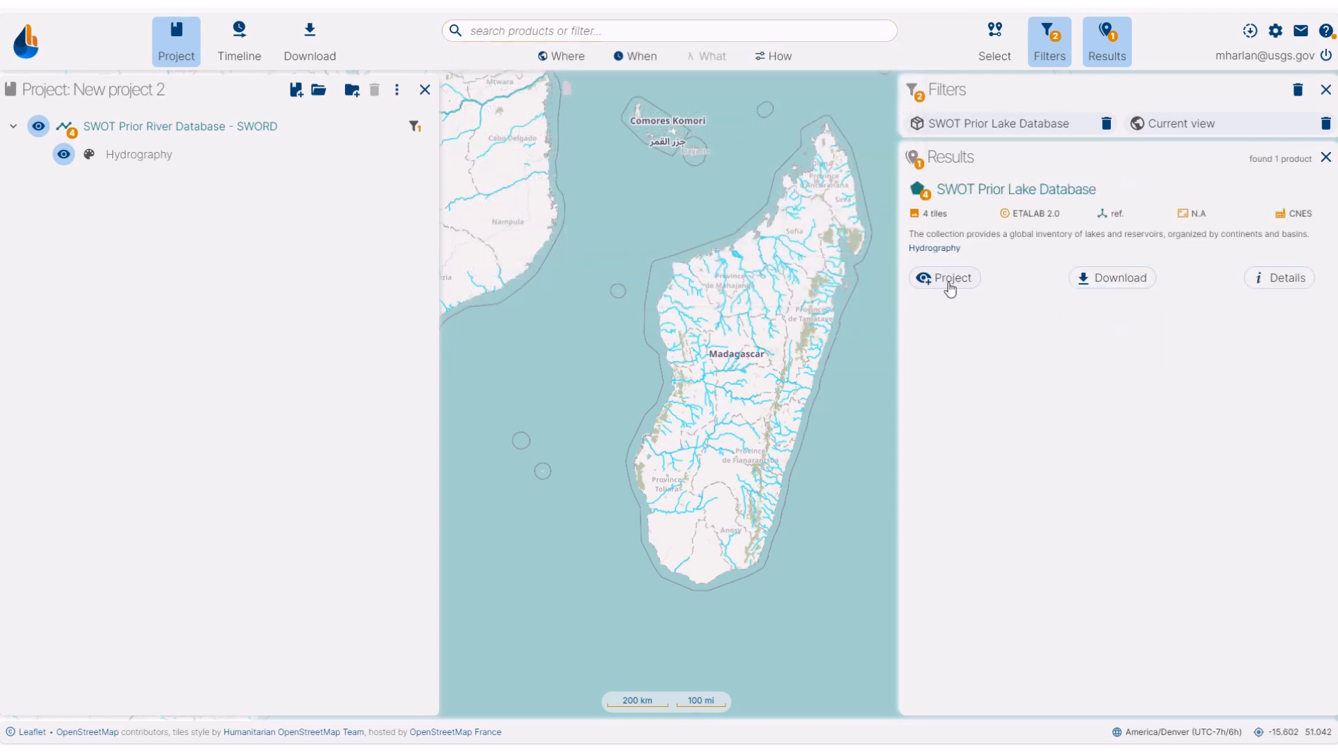
left_click(949, 283)
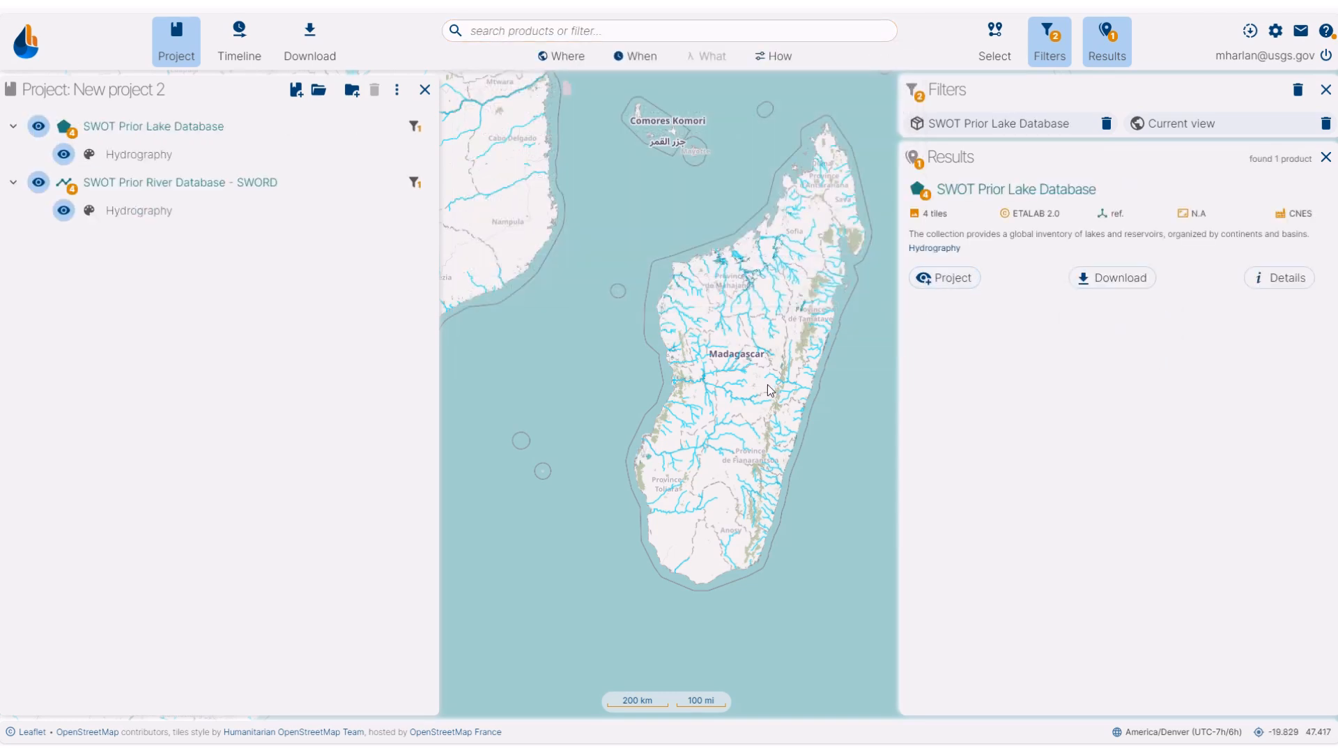
Focus on the lakes around Antananarivo and add the SWOT Level-2 HR Lake Single Pass - Prior product to the project.
scroll(758, 371, "up", 4)
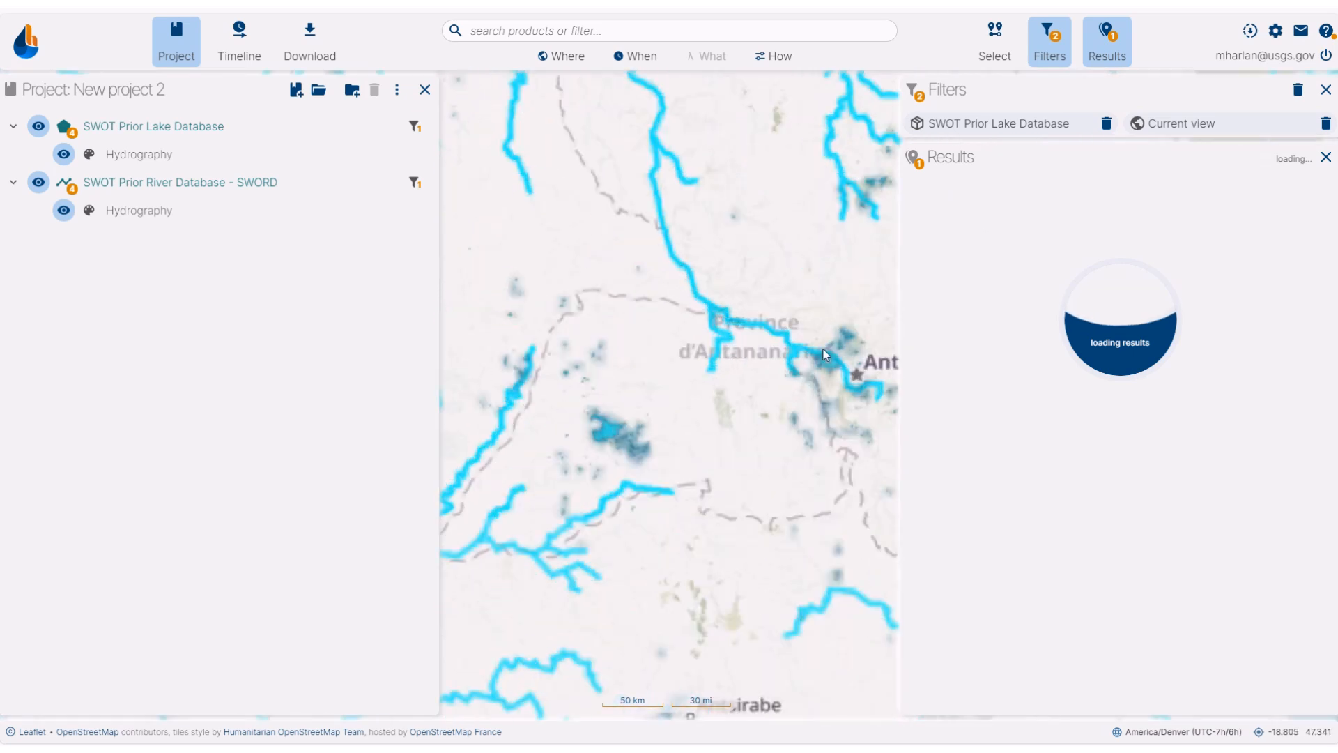
scroll(769, 348, "up", 5)
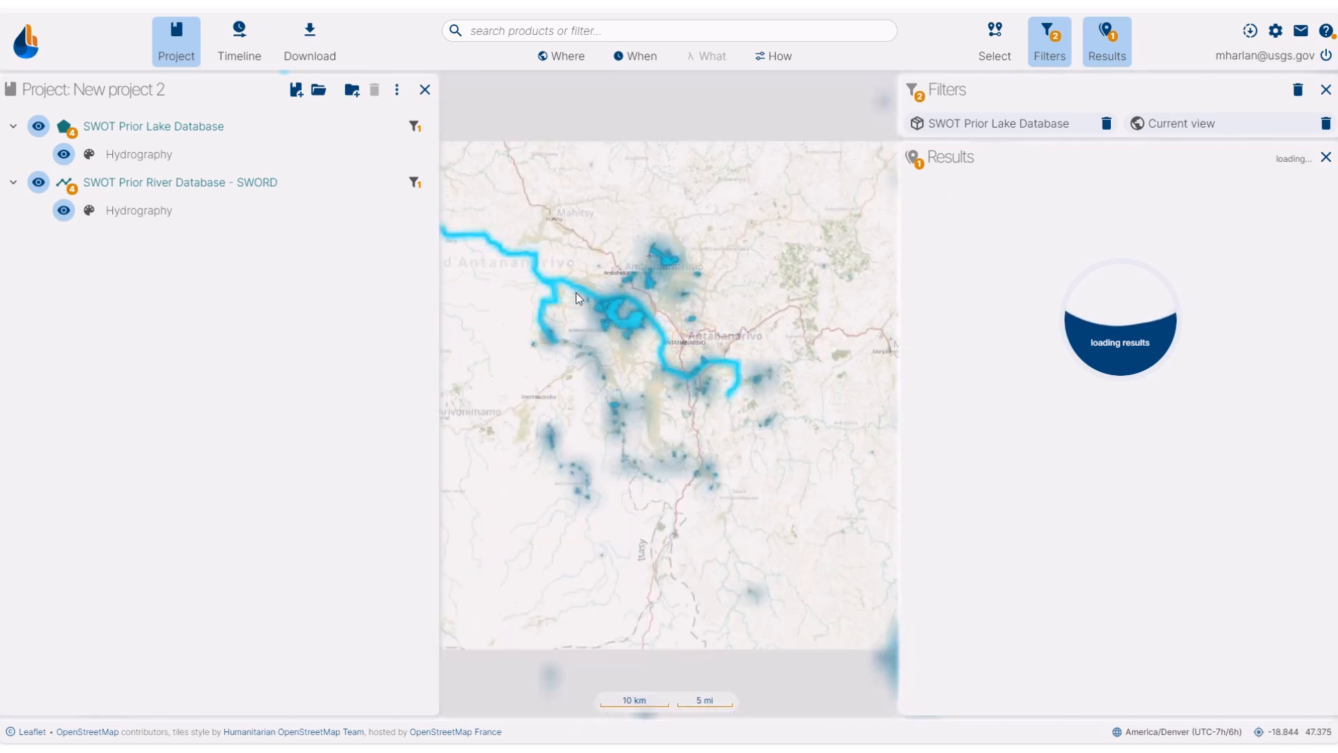
scroll(576, 292, "up", 1)
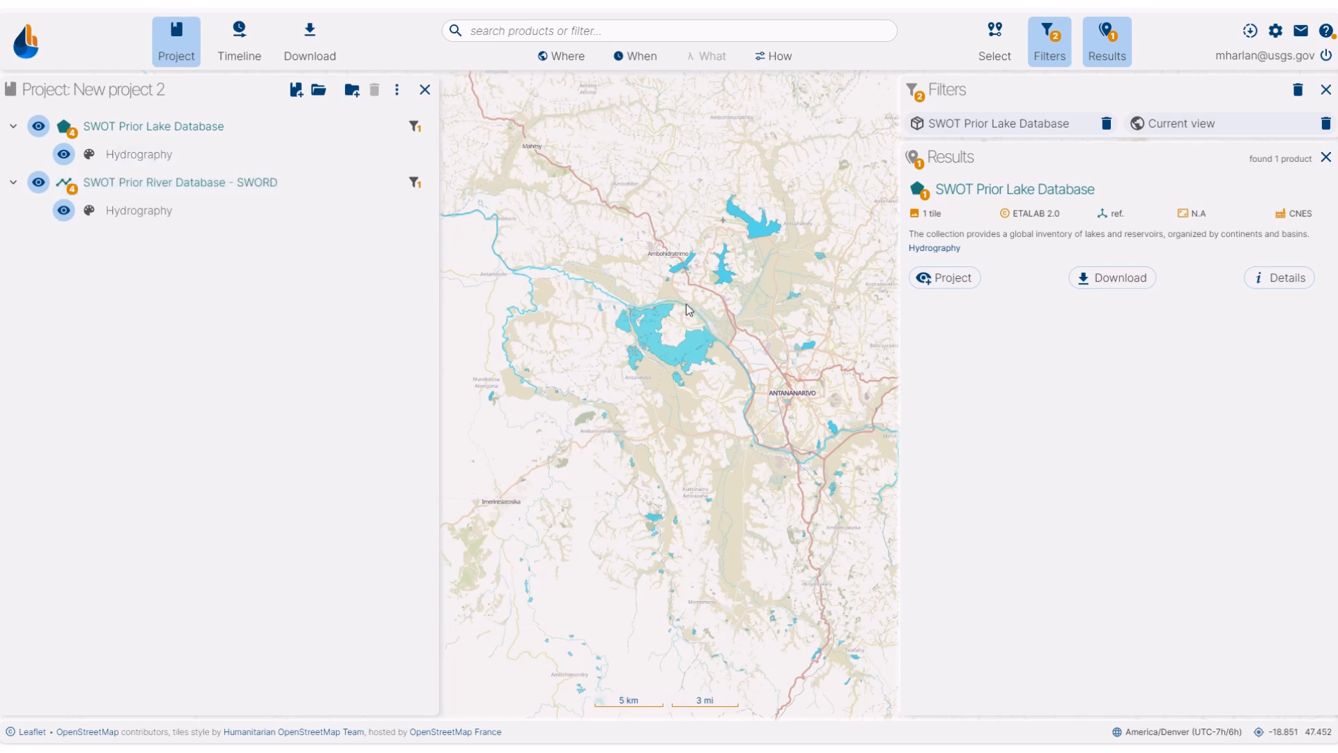
left_click(535, 33)
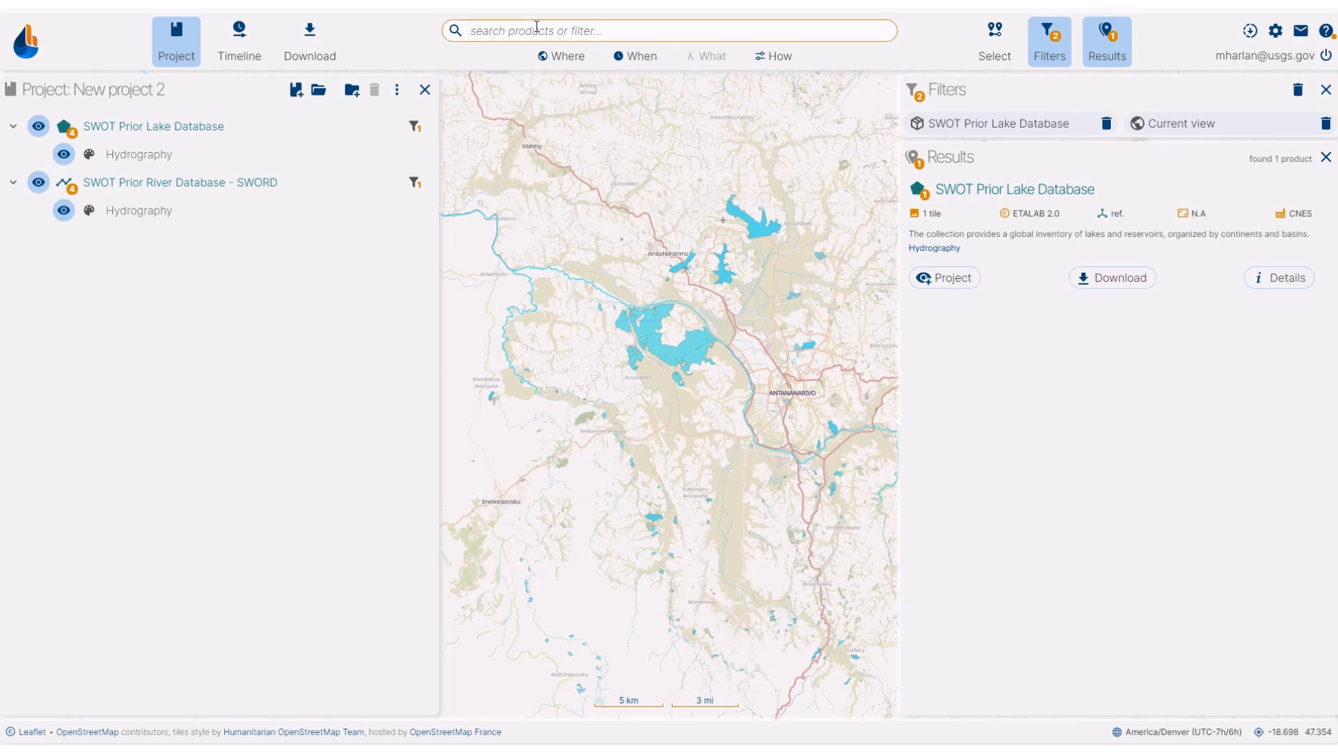
type("swot")
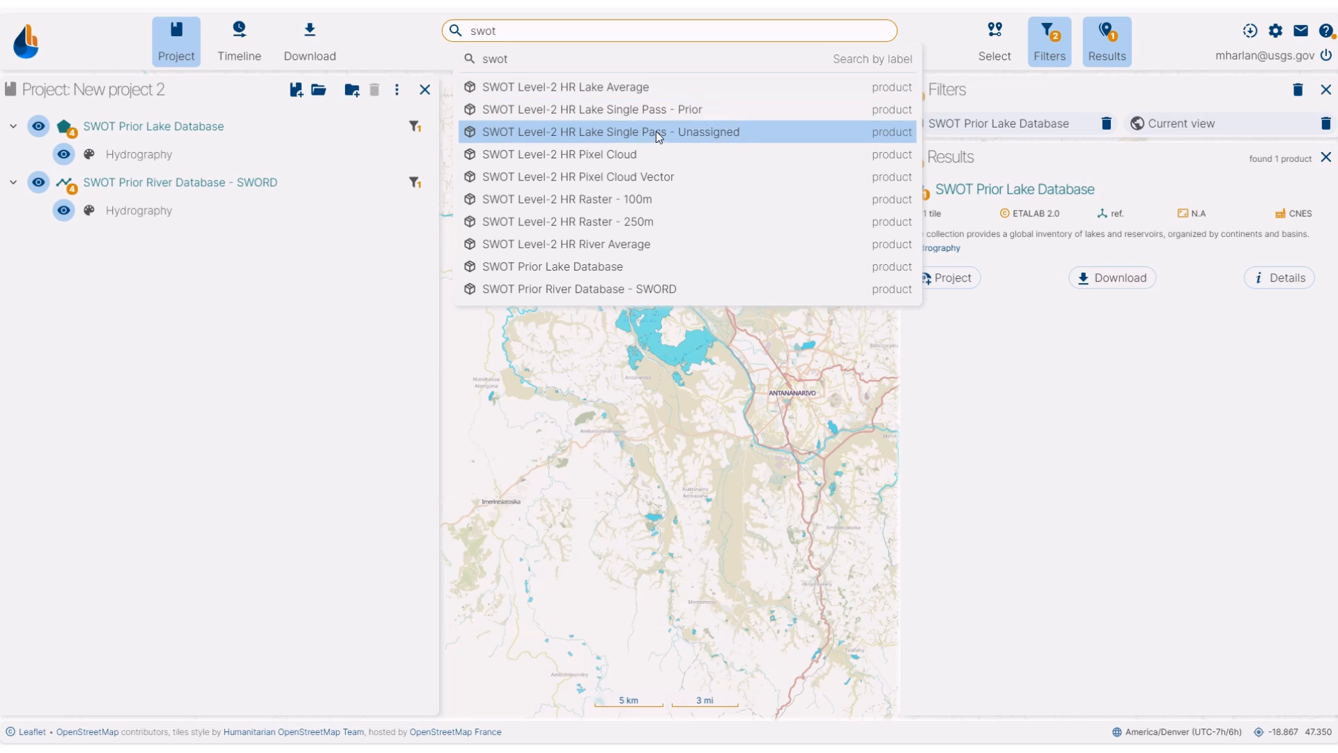
left_click(691, 110)
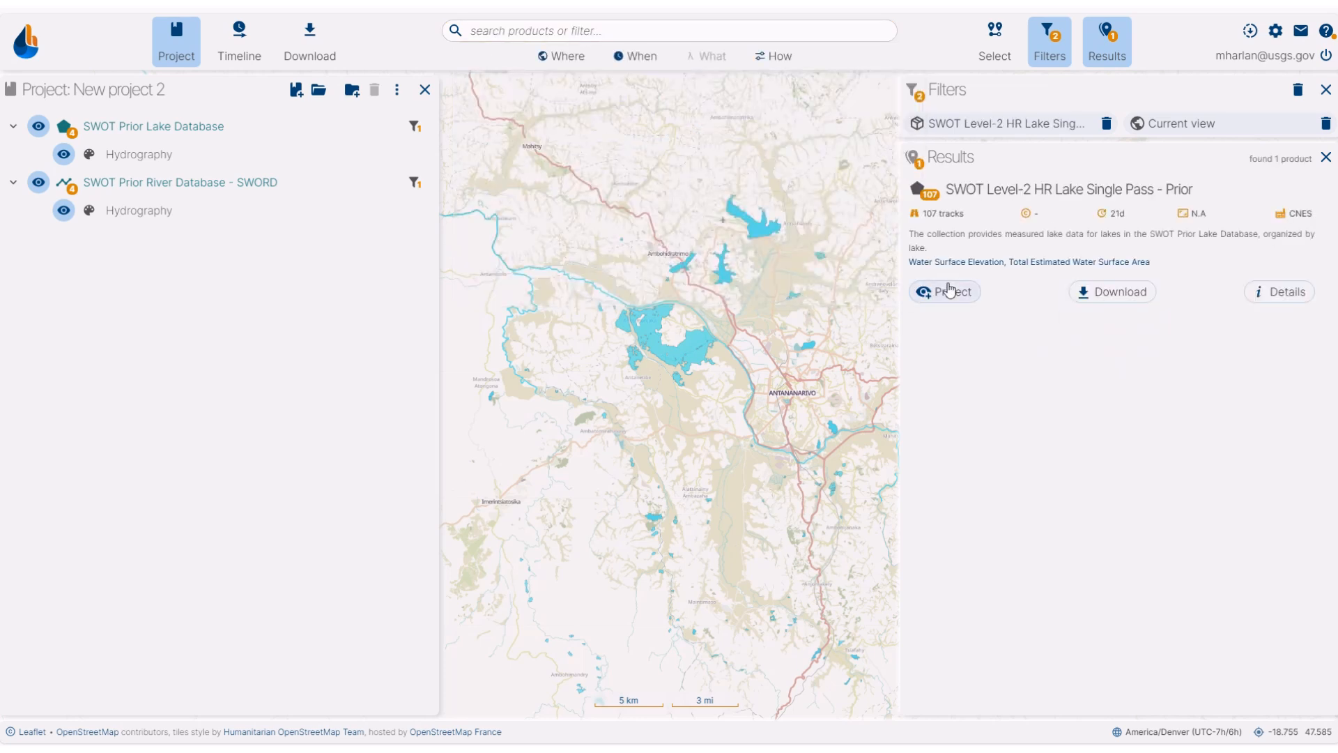
left_click(950, 289)
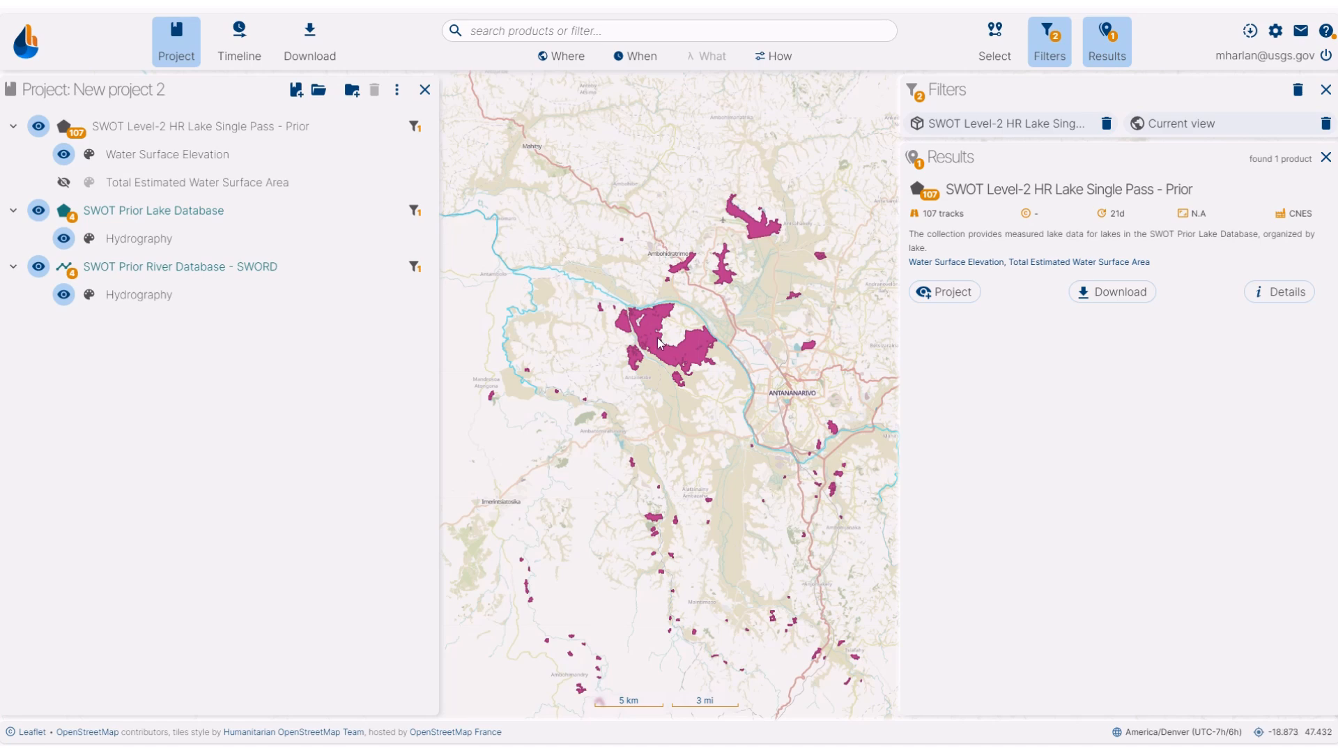
Select the large lake northwest of Antananarivo, chart its water surface elevation over time, and return to the map.
scroll(666, 349, "up", 2)
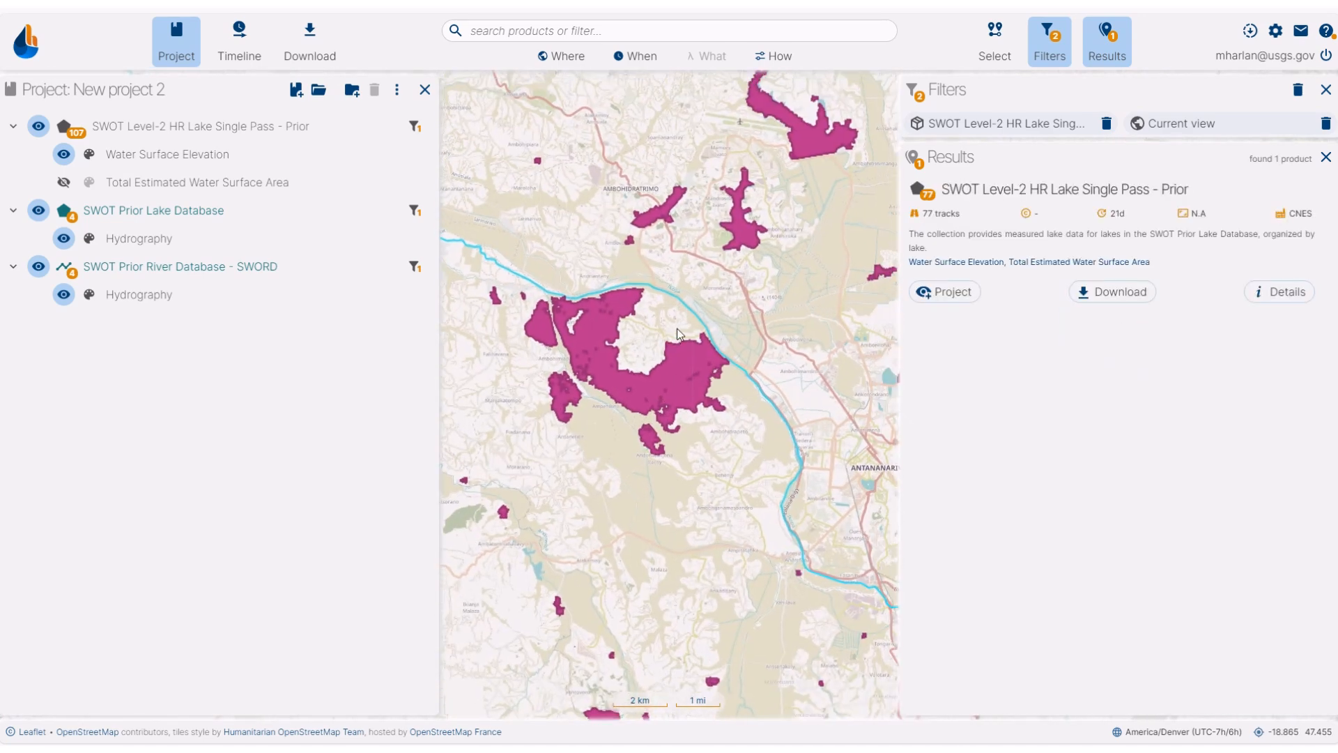
left_click(673, 375)
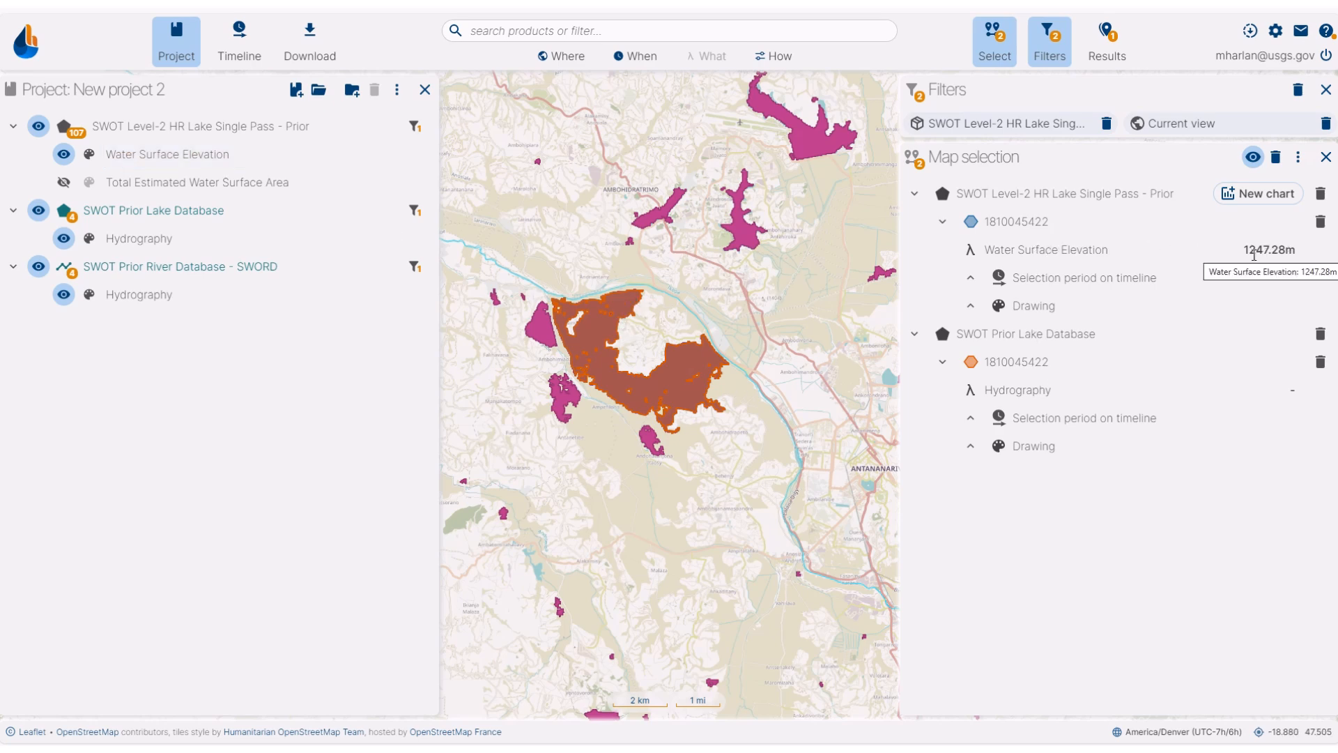
left_click(1259, 194)
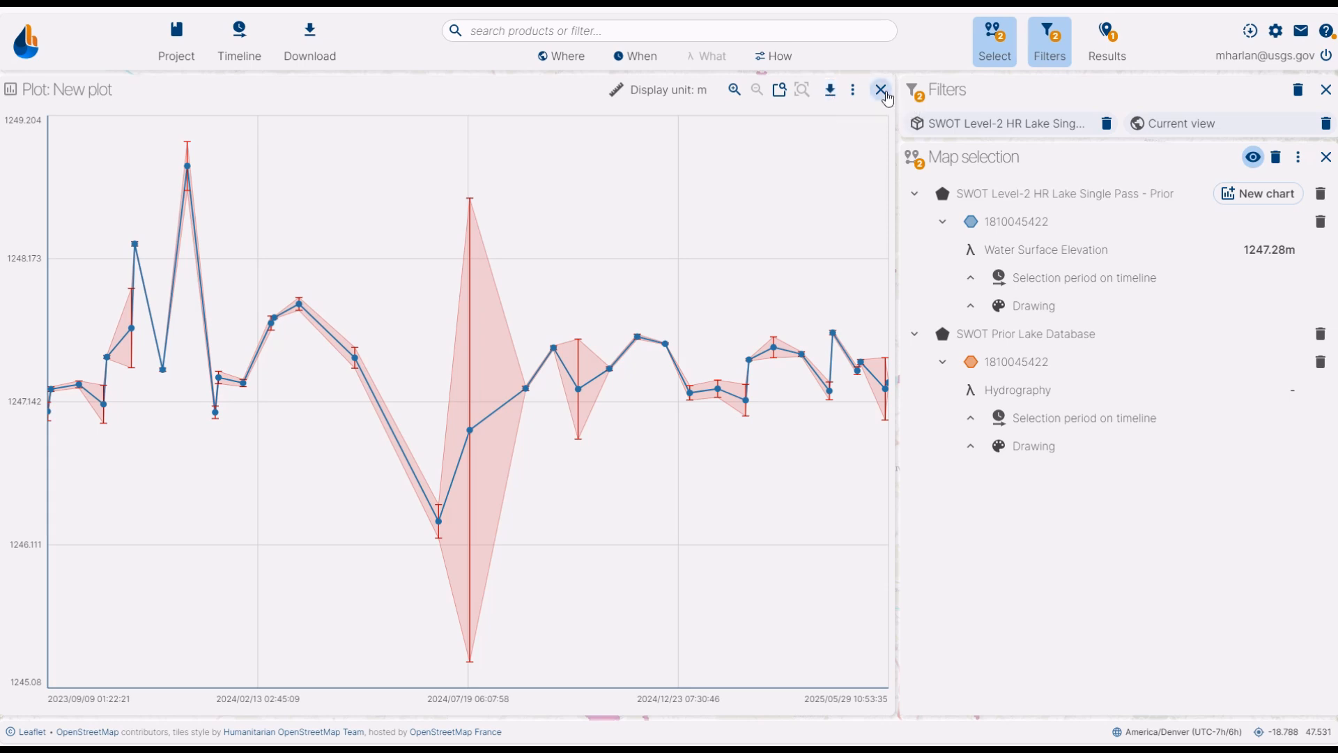
left_click(879, 91)
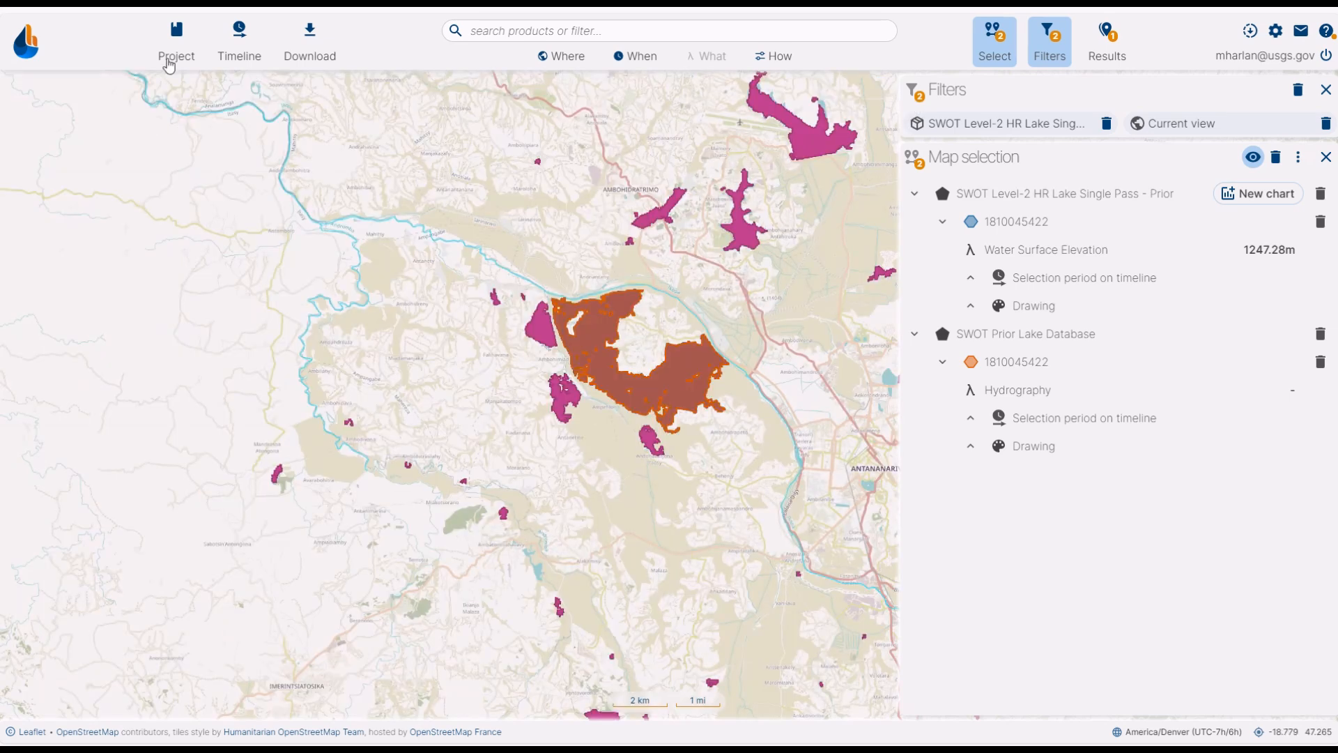
Display Total Estimated Water Surface Area for the Lake Single Pass - Prior product and chart it for the same large lake.
left_click(192, 58)
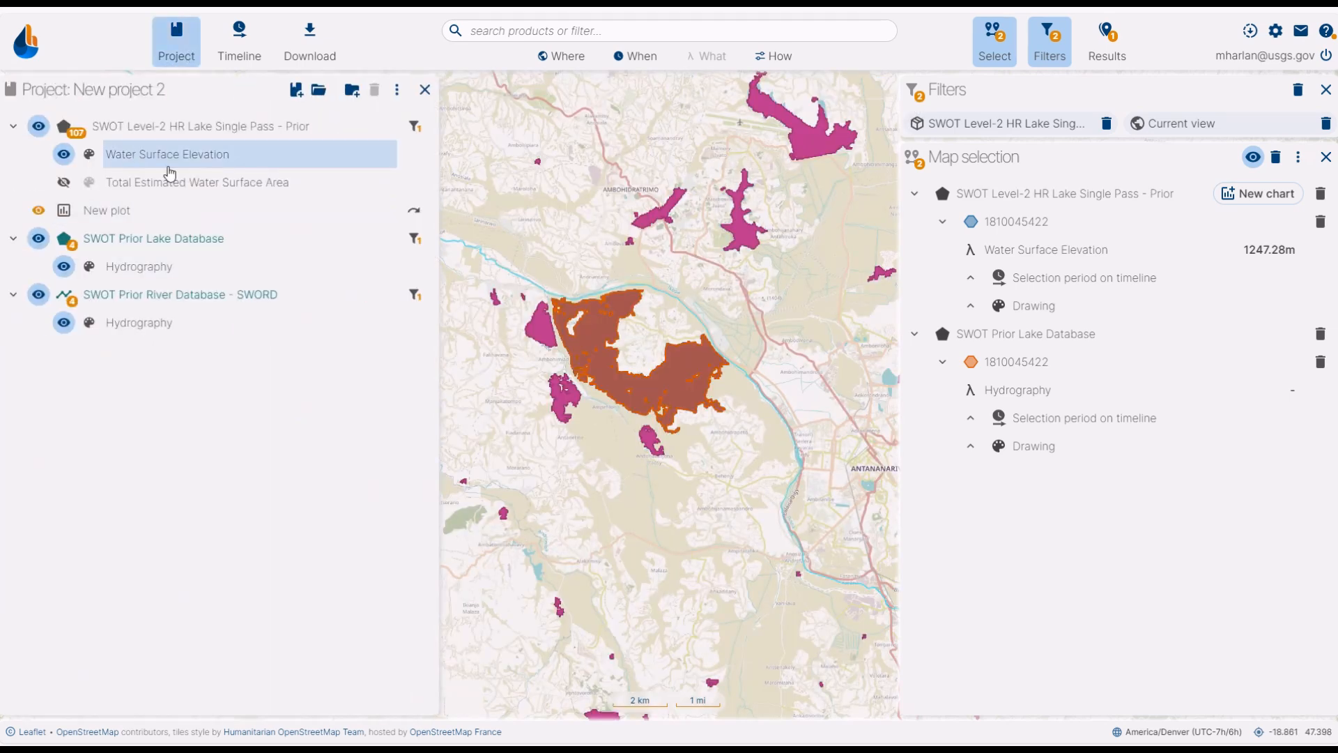
left_click(170, 183)
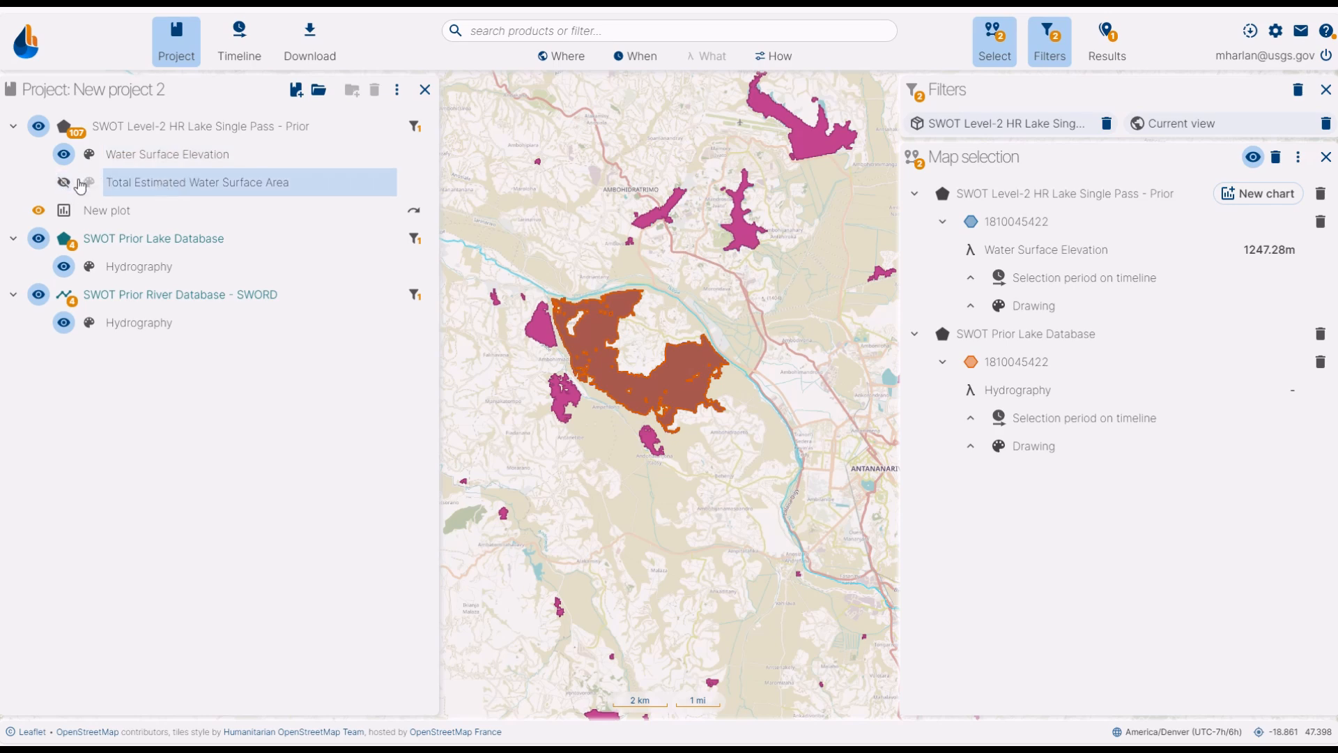
left_click(64, 182)
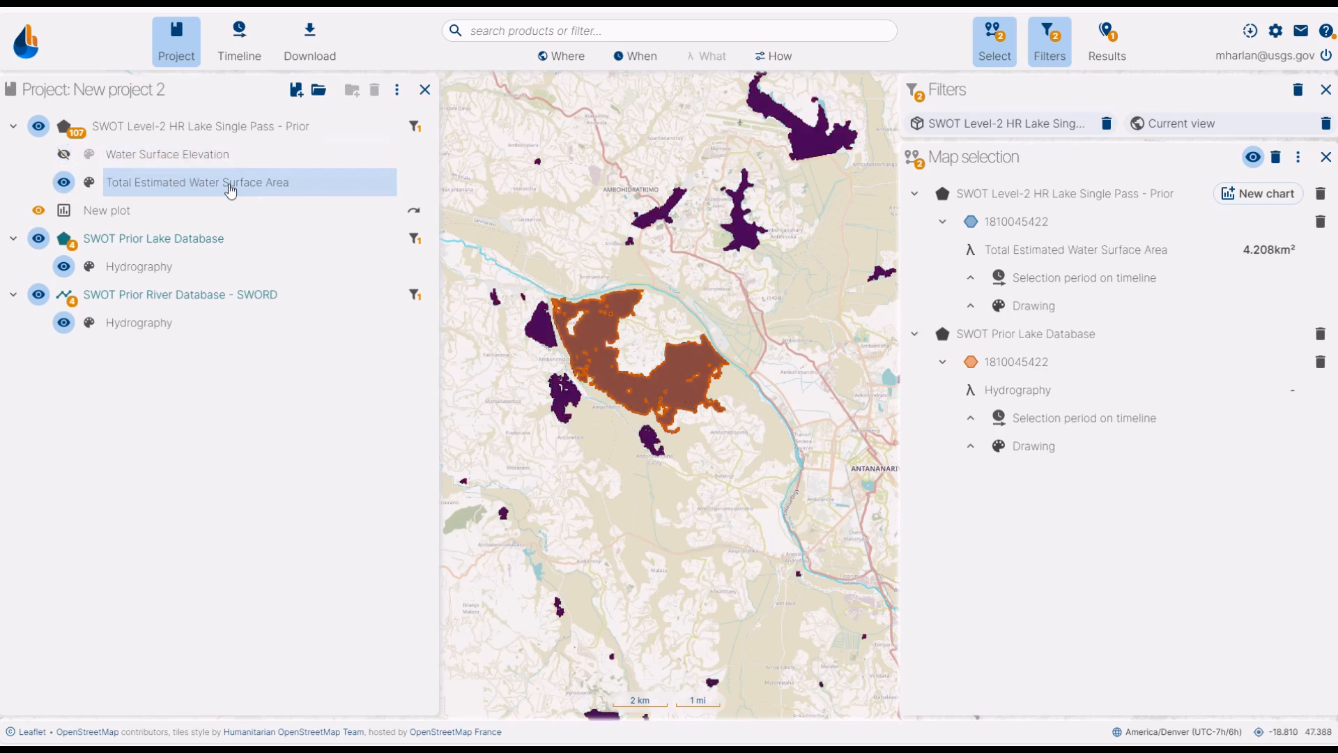
left_click(671, 389)
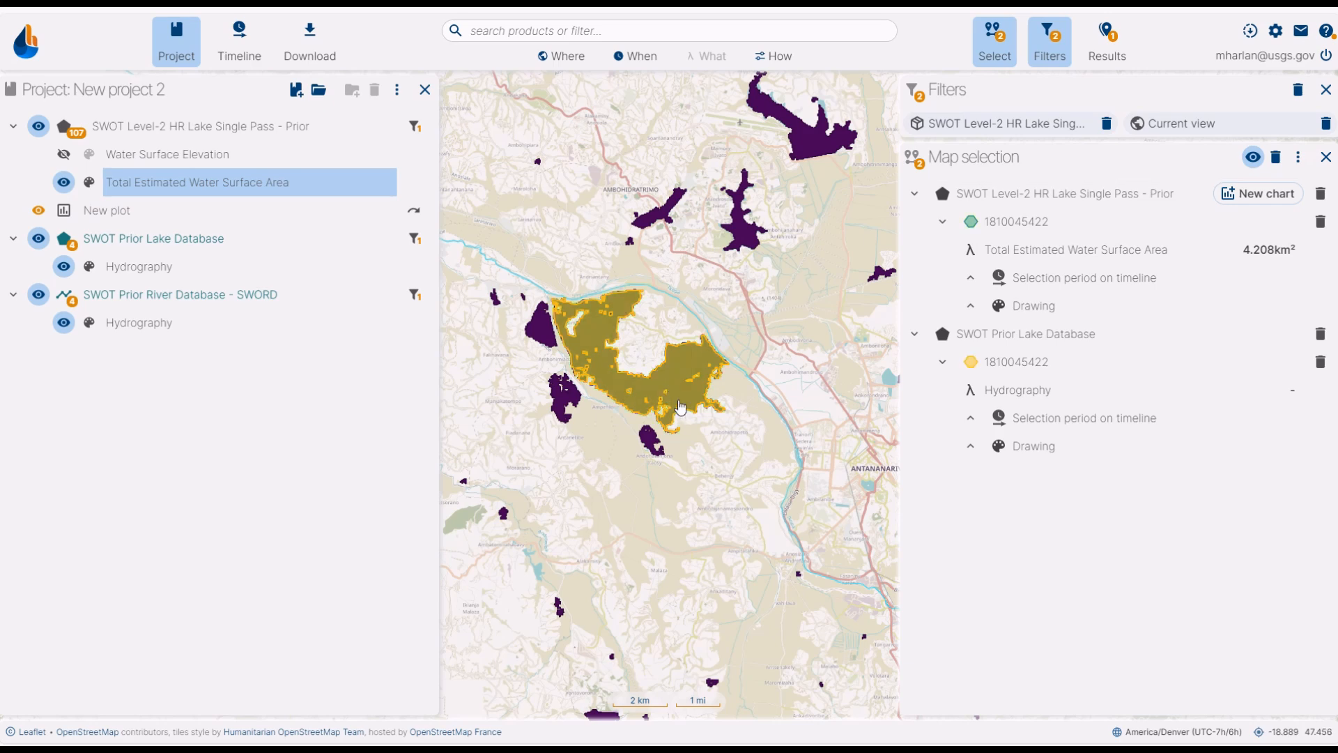
left_click(1266, 193)
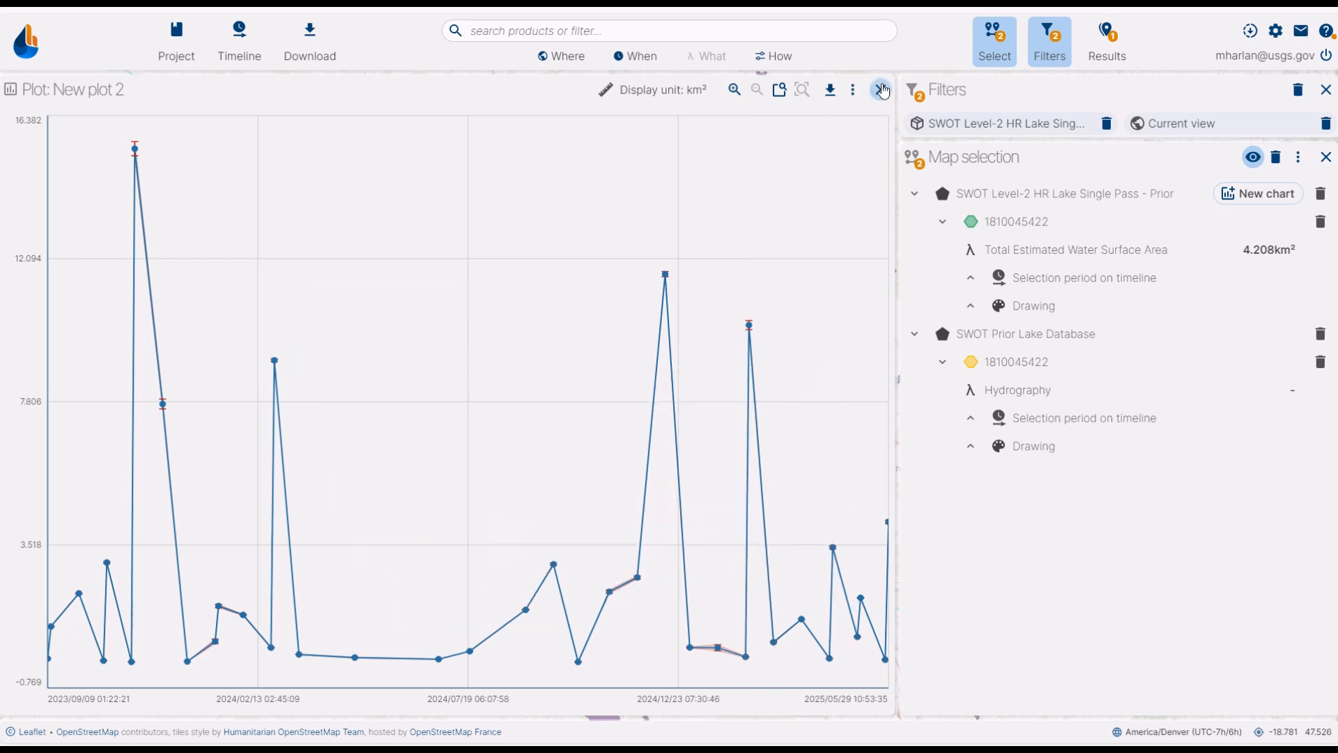
left_click(881, 90)
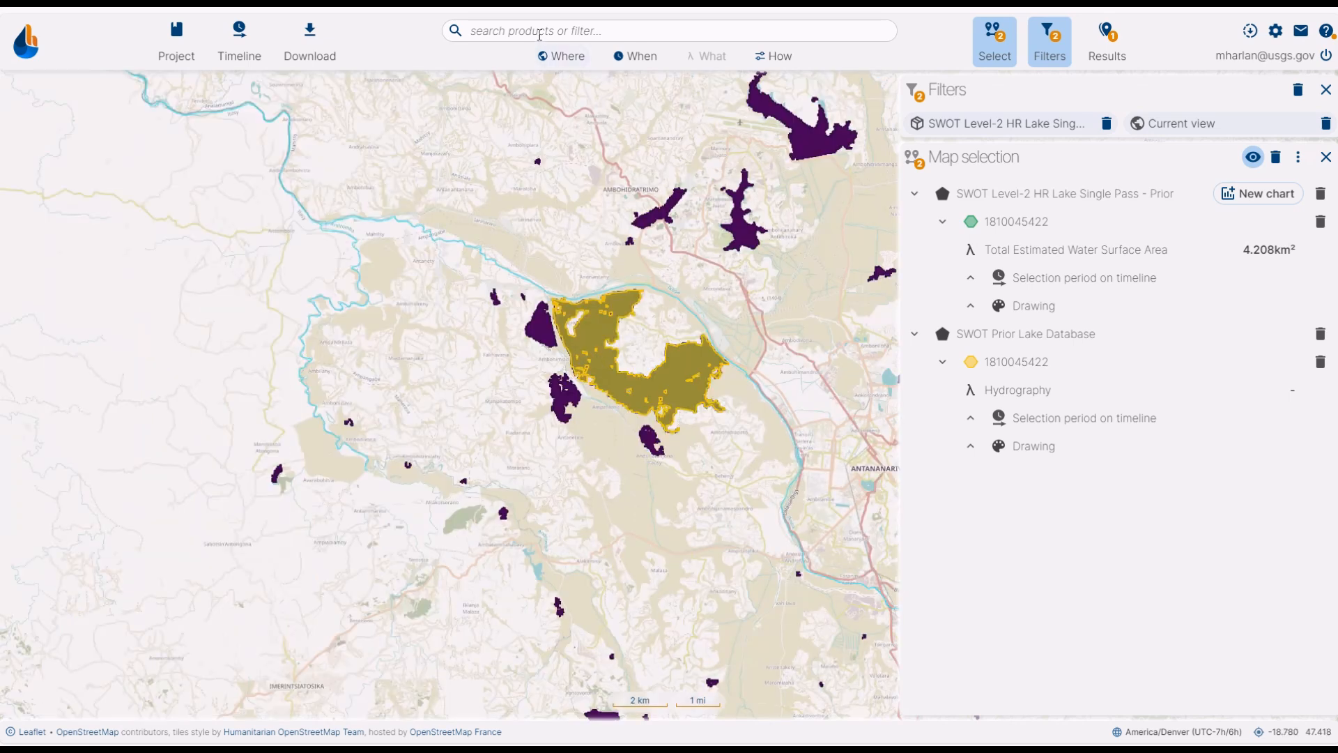
Search for "swot le" and add the SWOT Level-2 HR River Single Pass - Reach product to the project.
left_click(539, 32)
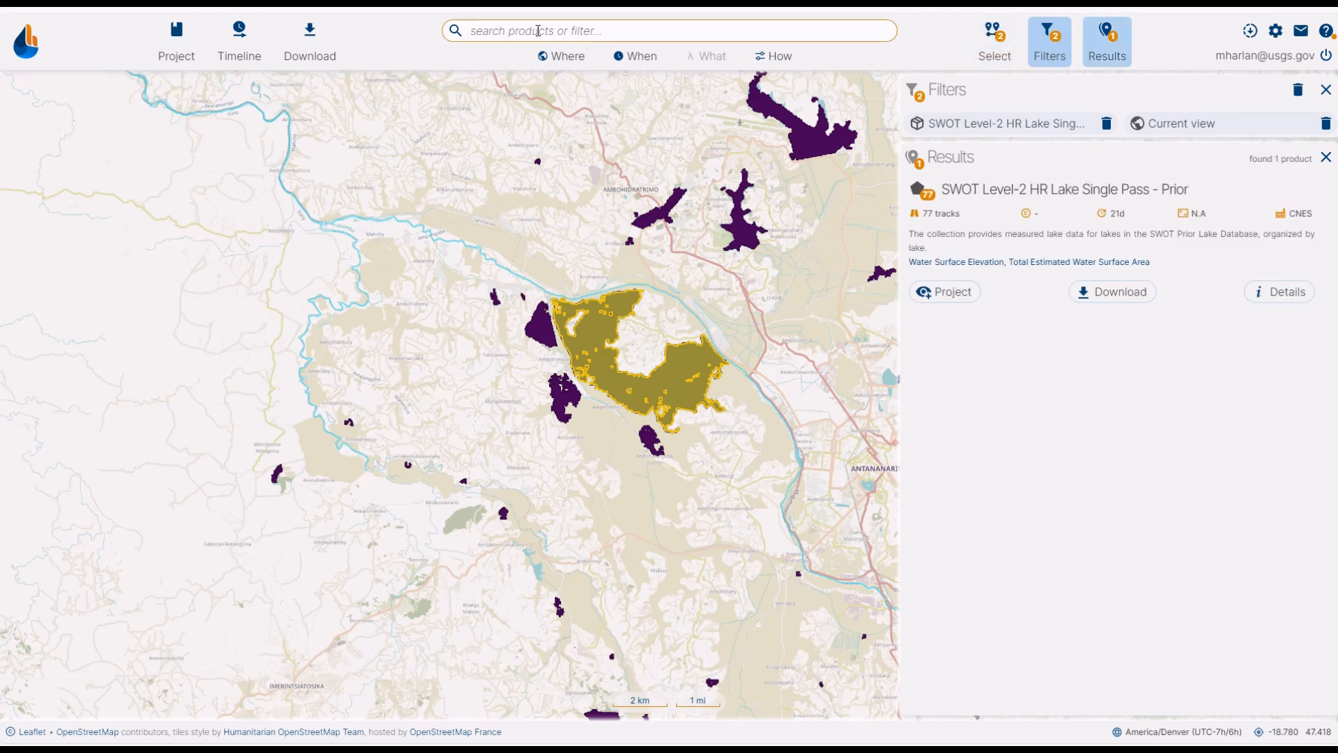
type("sw")
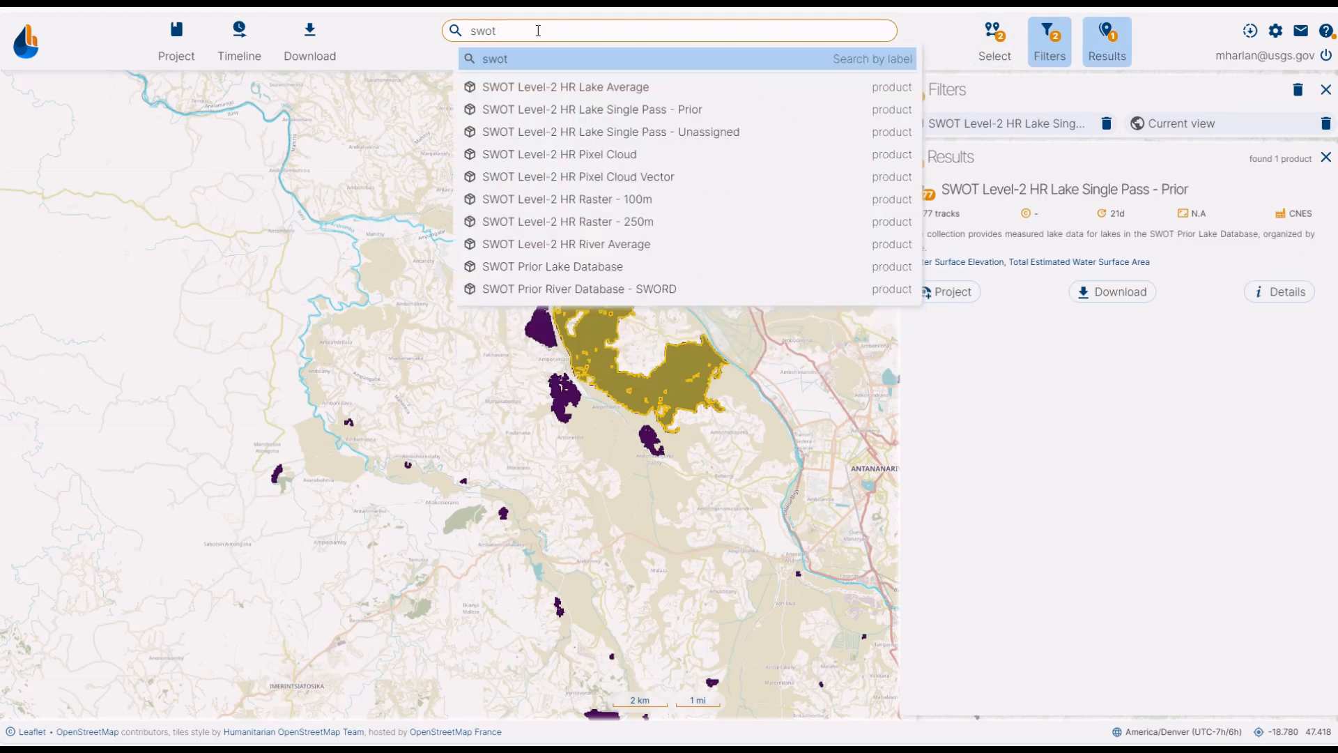
type("ot le")
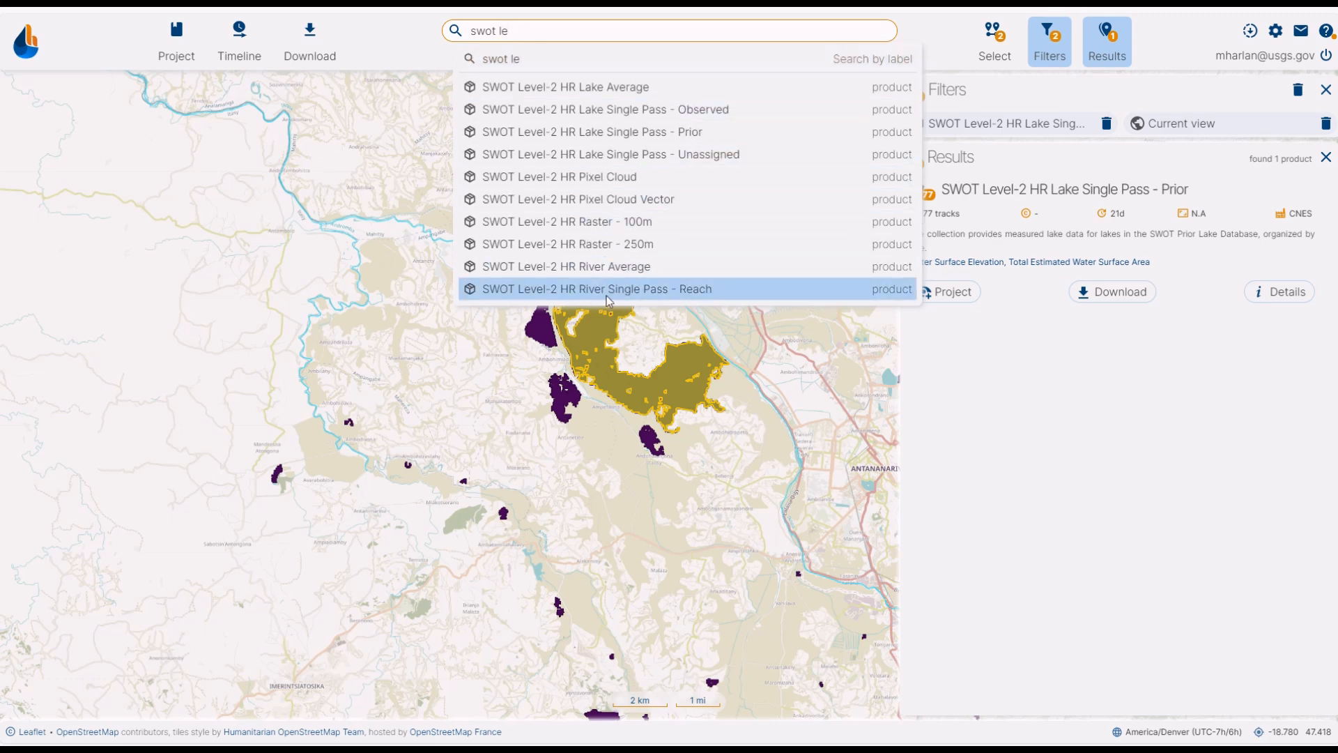
left_click(701, 298)
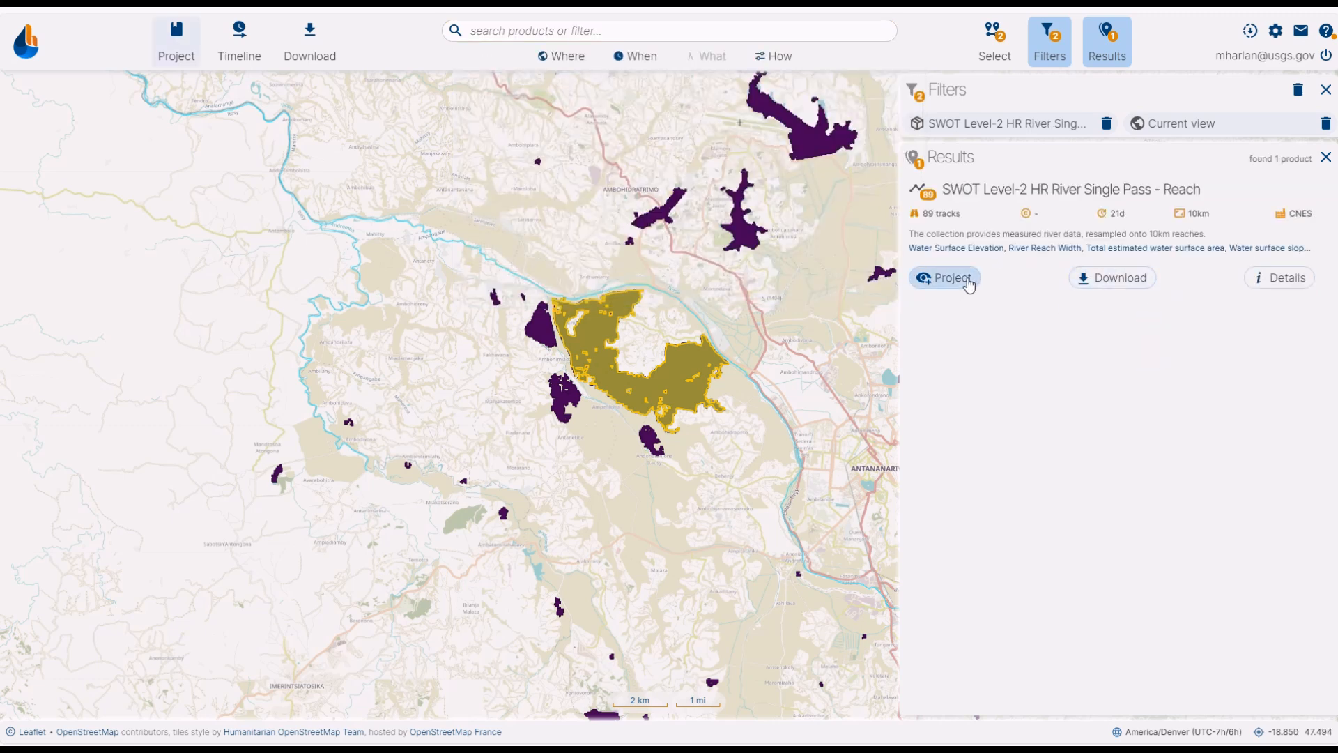
left_click(967, 280)
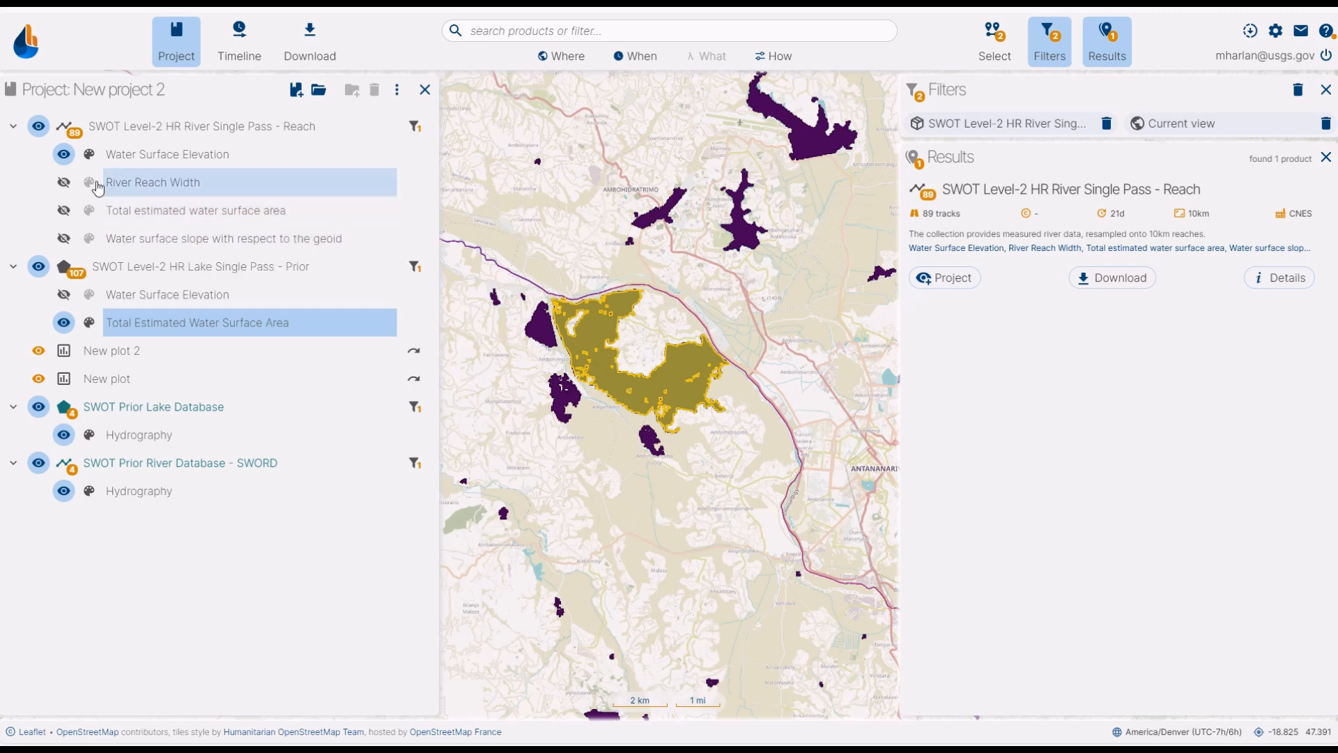
Hide Water Surface Elevation for the river reach product and display Water surface slope with respect to the geoid instead.
left_click(64, 154)
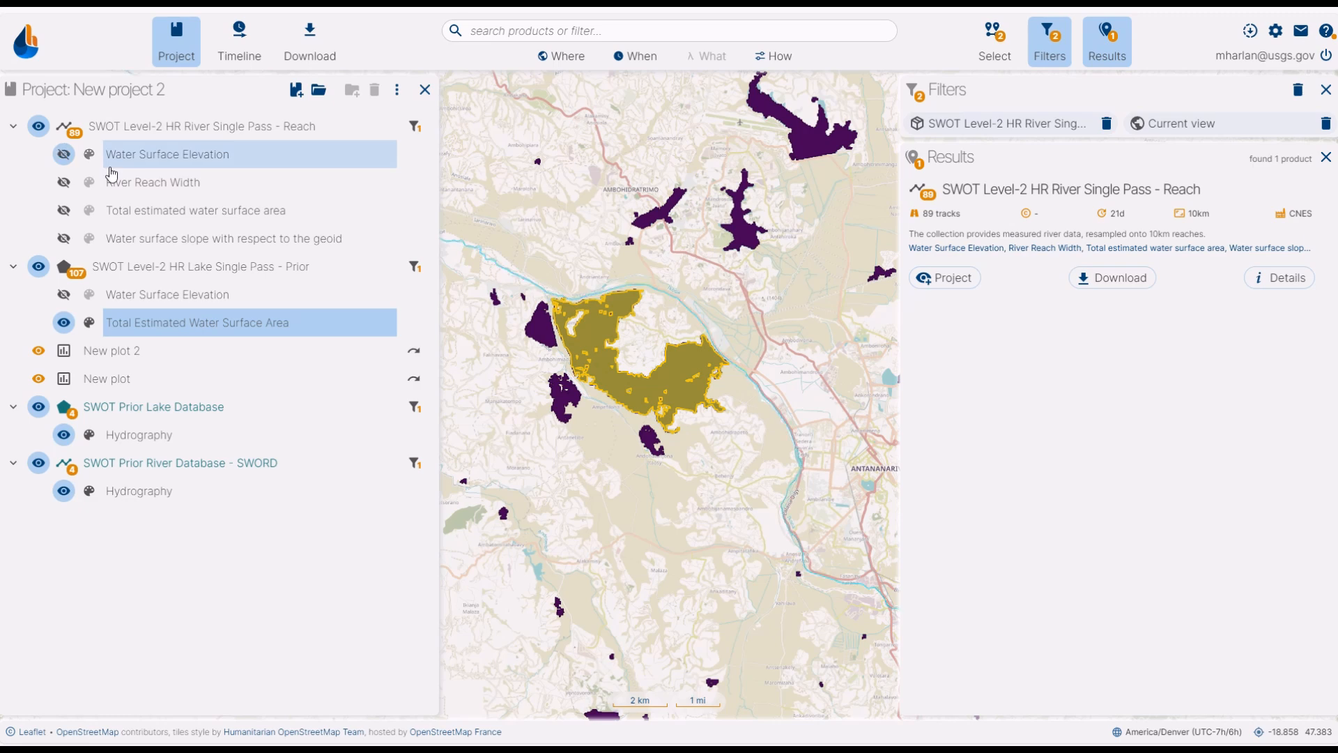
scroll(685, 488, "down", 1)
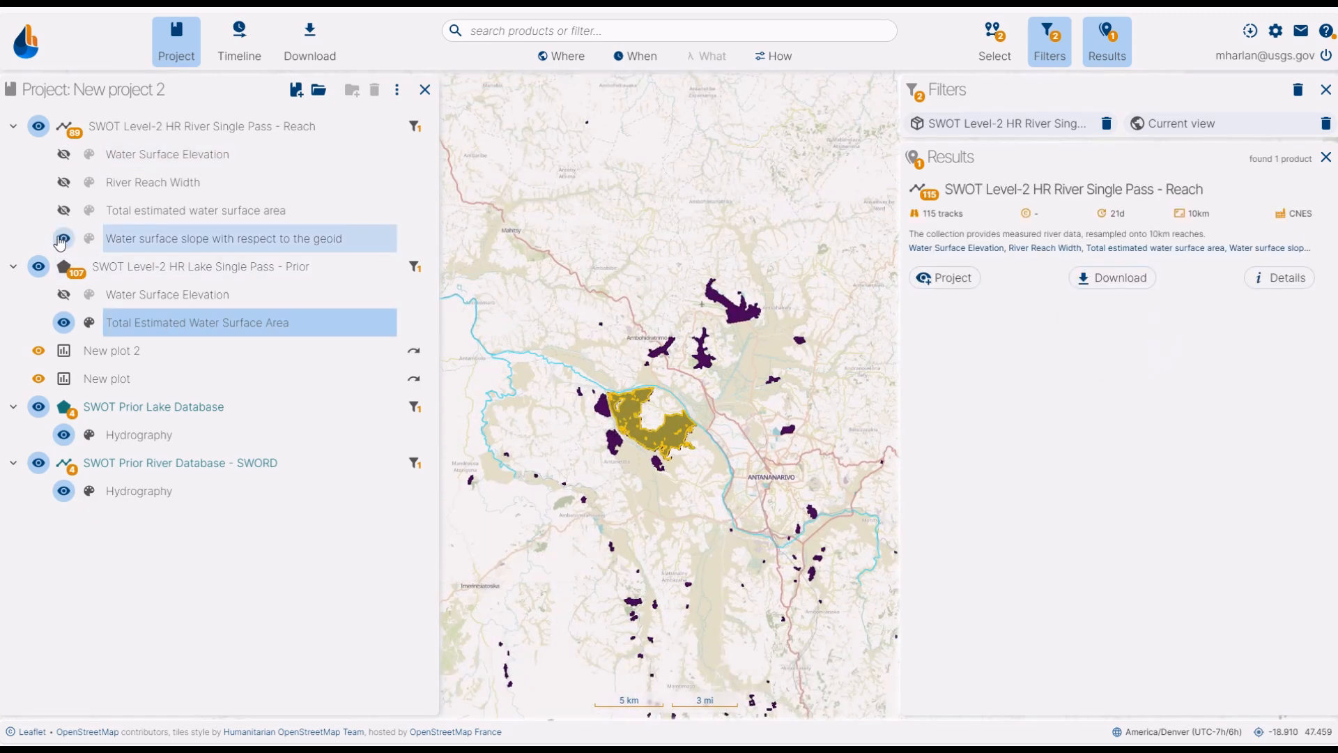
scroll(746, 376, "down", 1)
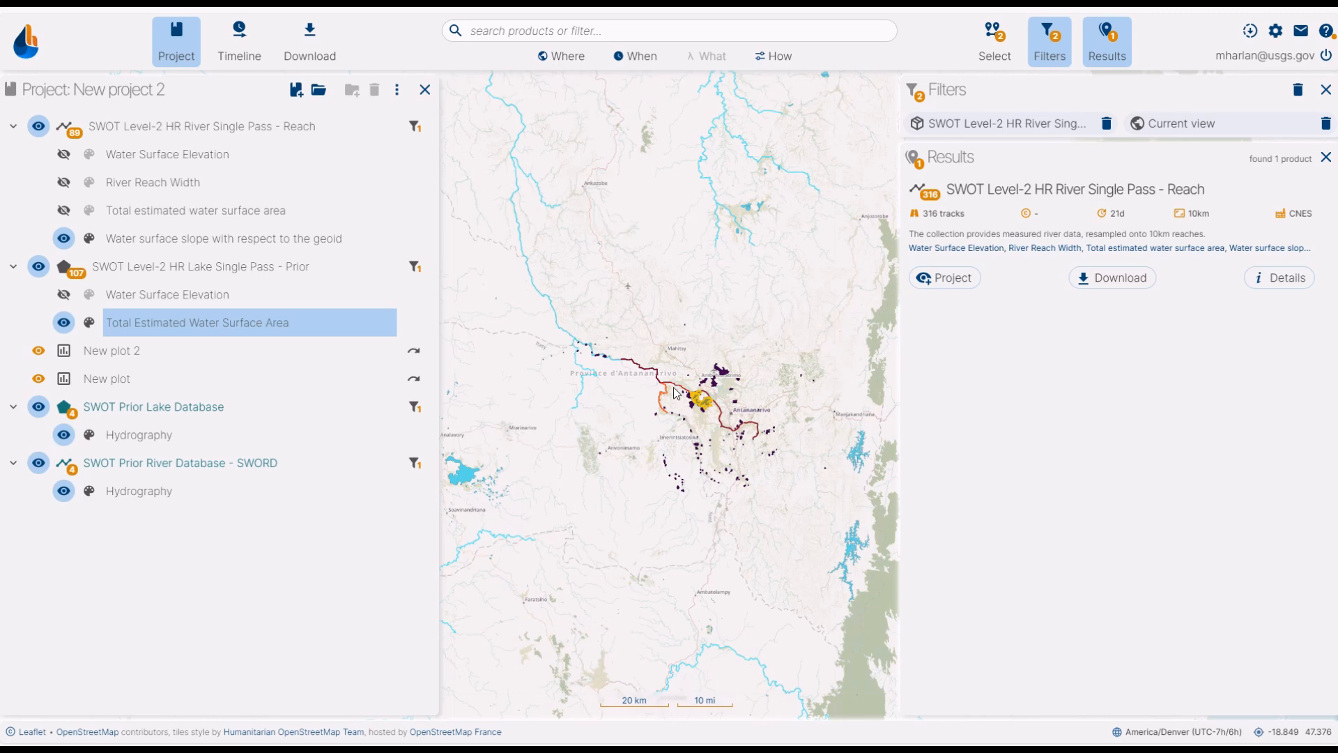
Select the dark red river reach northwest of Antananarivo, upstream end at the orange tributary junction, and chart its water surface slope over time.
scroll(674, 392, "up", 1)
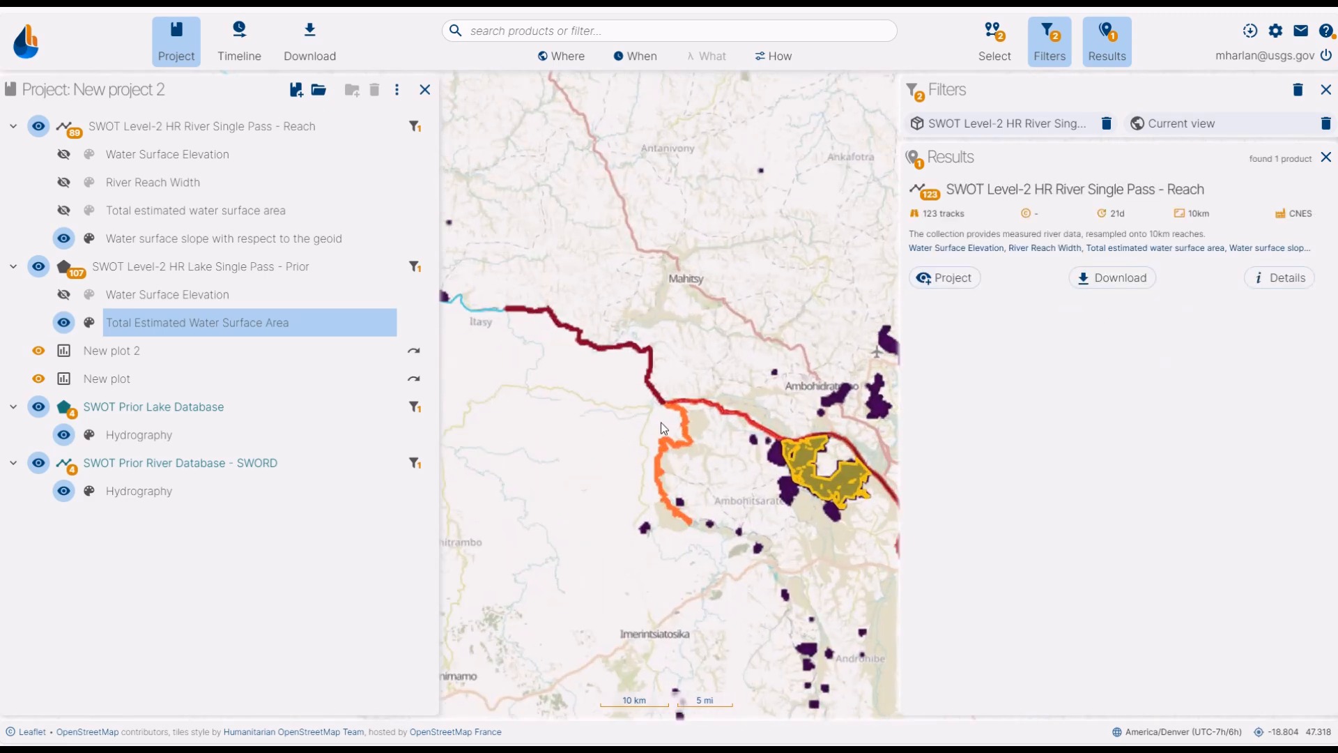
scroll(647, 359, "up", 1)
scroll(648, 380, "up", 2)
double_click(671, 445)
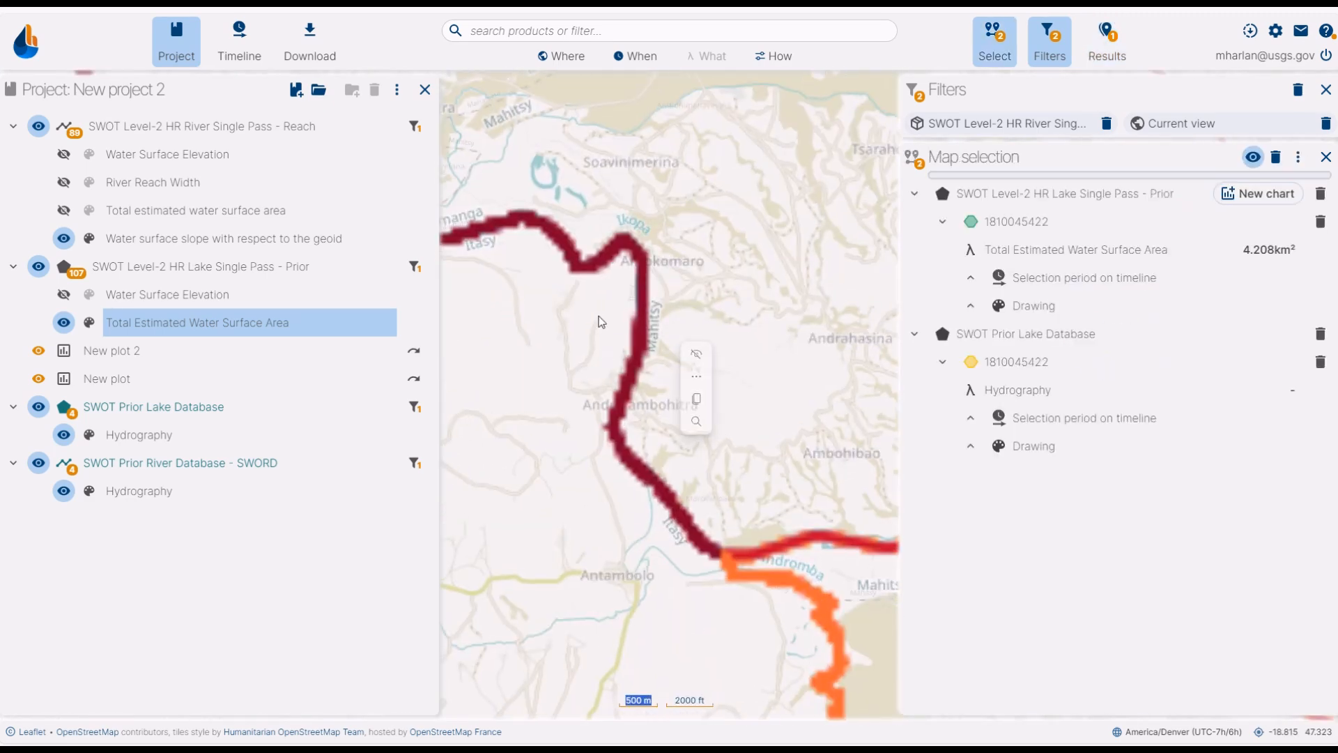
left_click_drag(588, 352, 741, 484)
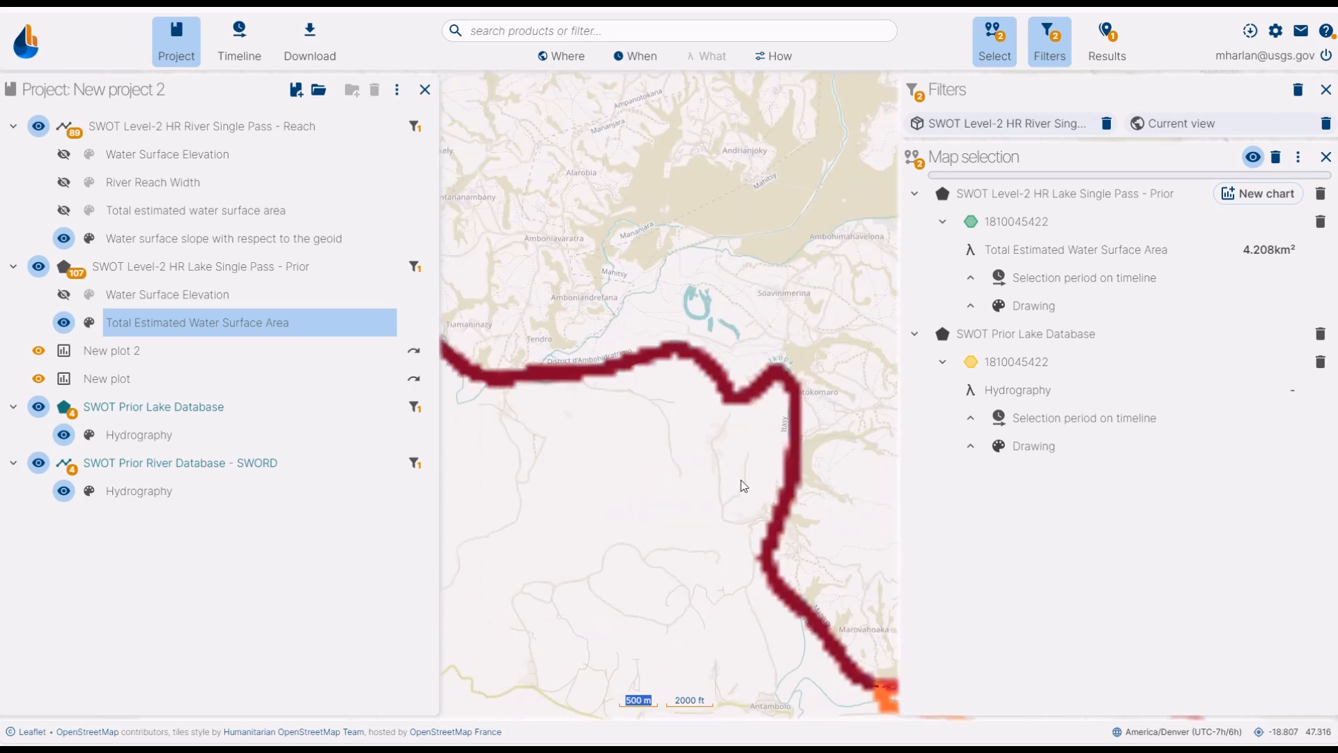
left_click(634, 369)
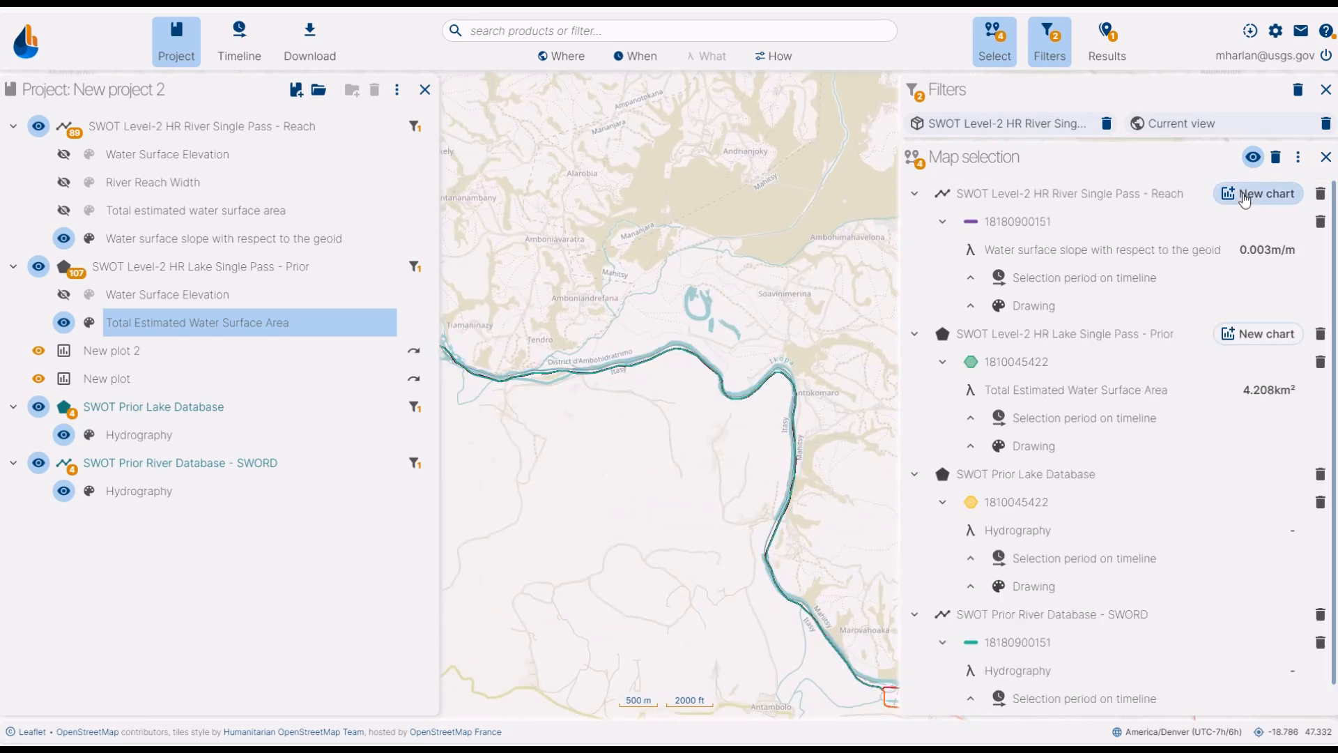
left_click(1244, 199)
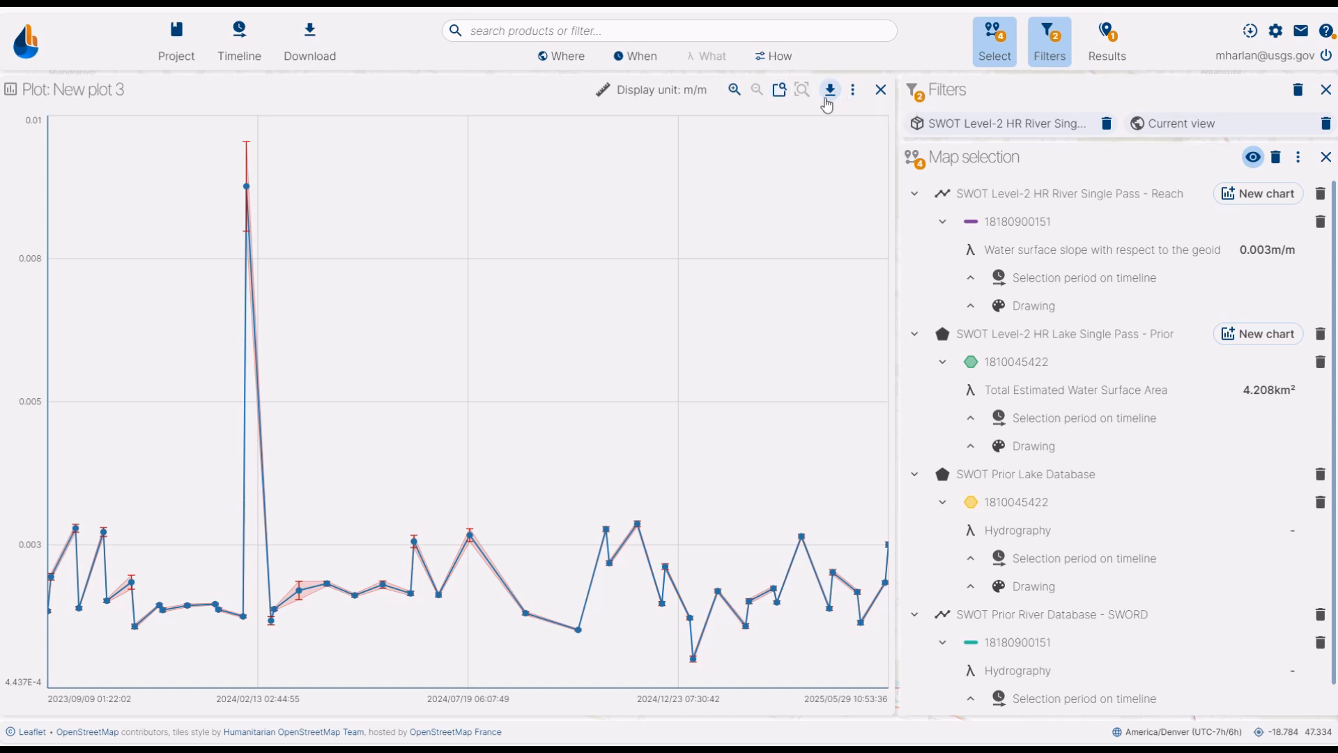
Draw a zoom area on the slope chart around the lower values after the early-2024 spike, and close the chart.
left_click(852, 89)
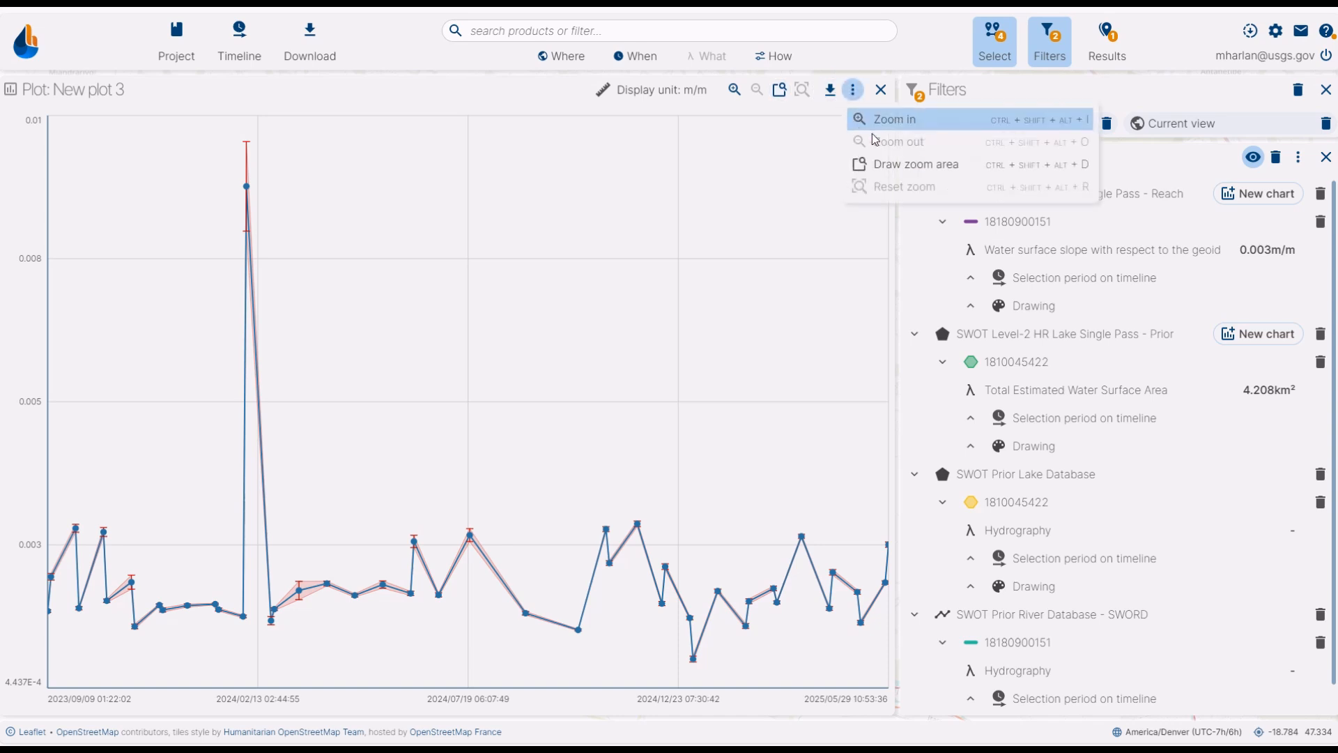
left_click(899, 164)
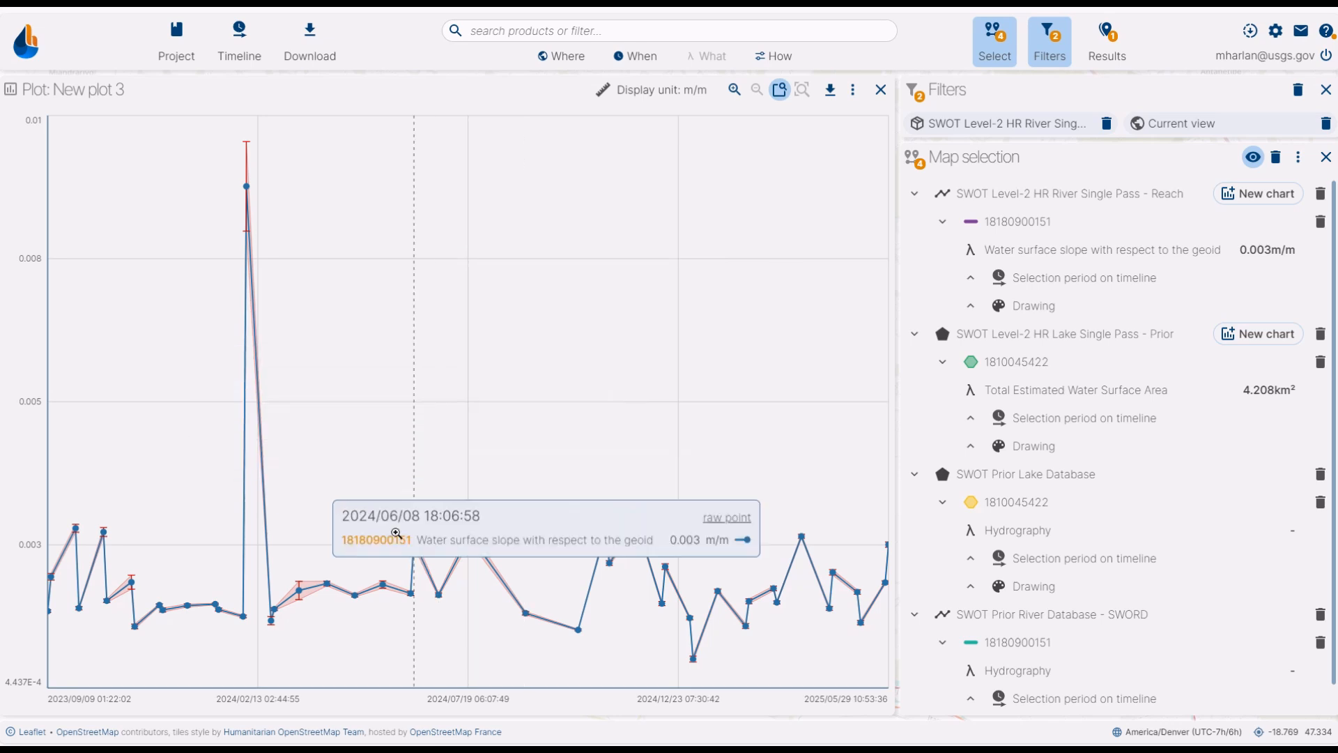
mouse_move(354, 474)
left_mouse_down()
mouse_move(824, 625)
mouse_move(856, 679)
left_mouse_up()
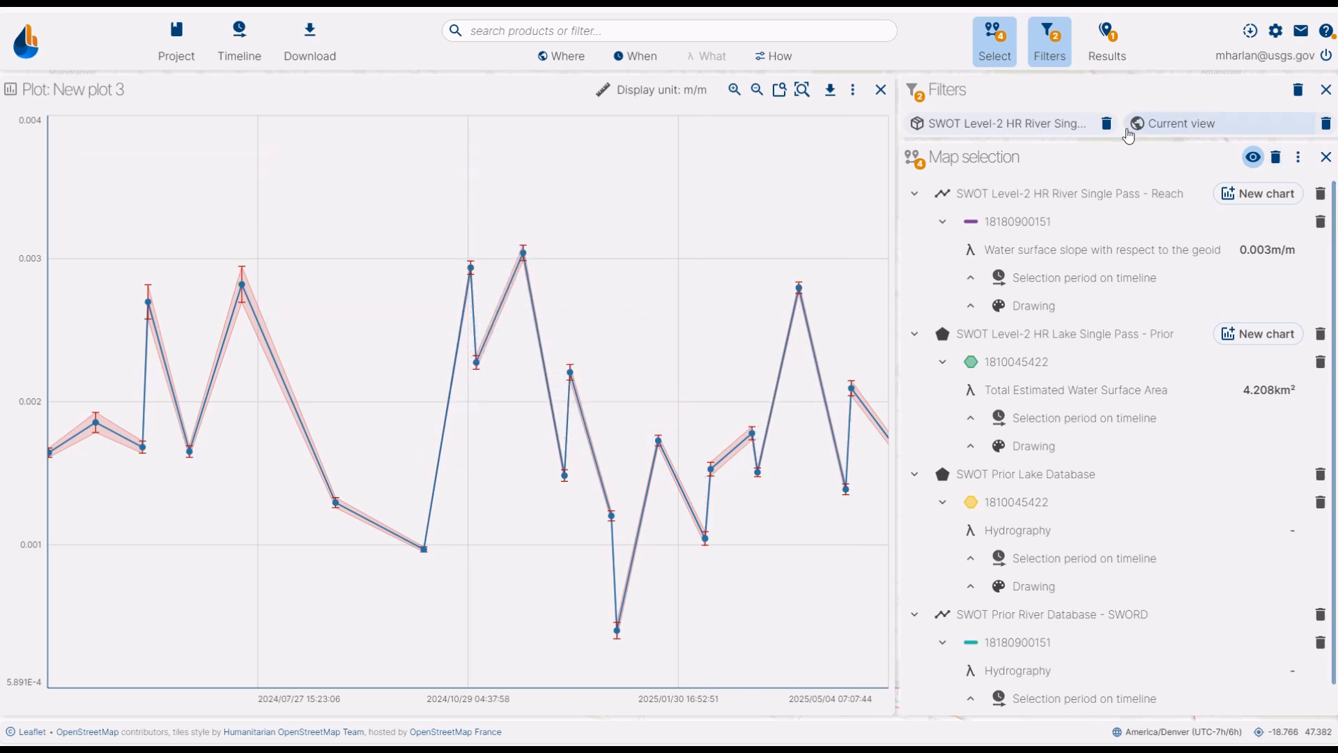
left_click(882, 89)
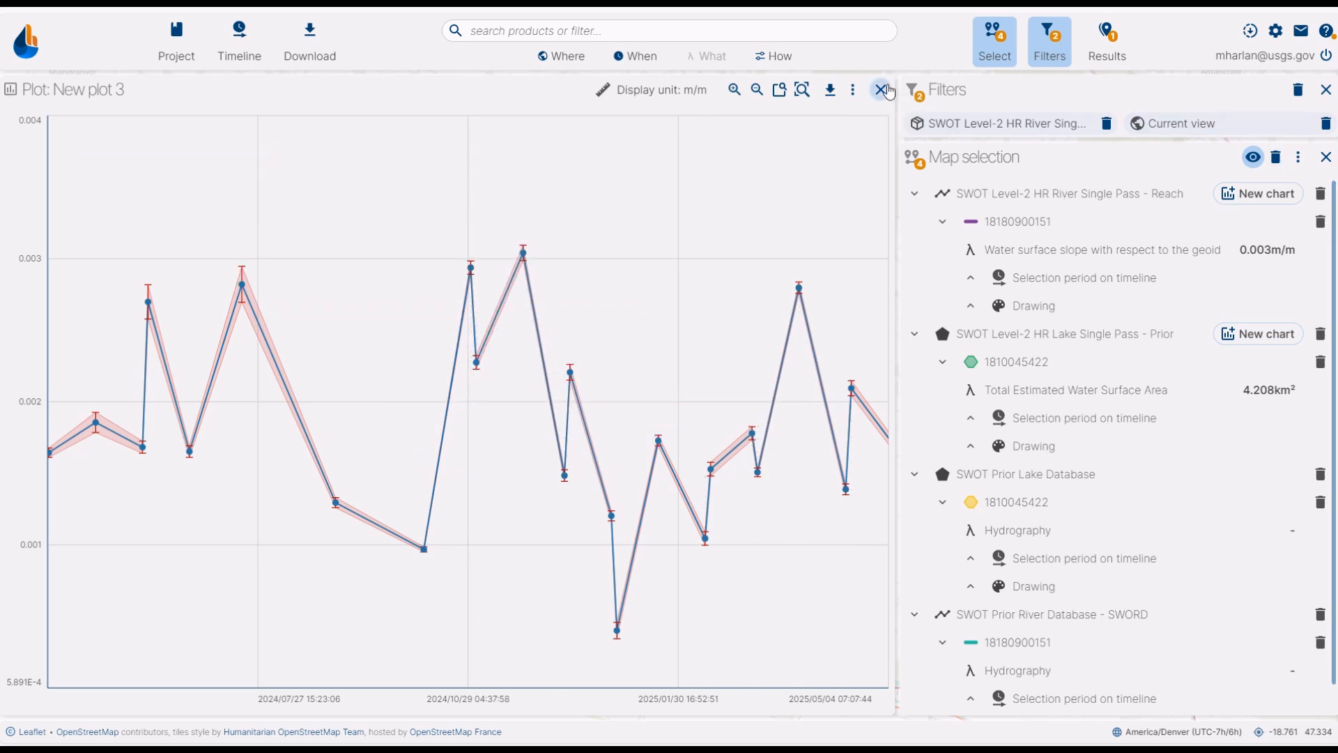
Frame the rivers and lakes around Antananarivo on the map and order the filtered SWOT Level-2 HR River Single Pass - Reach products for download.
scroll(631, 487, "down", 3)
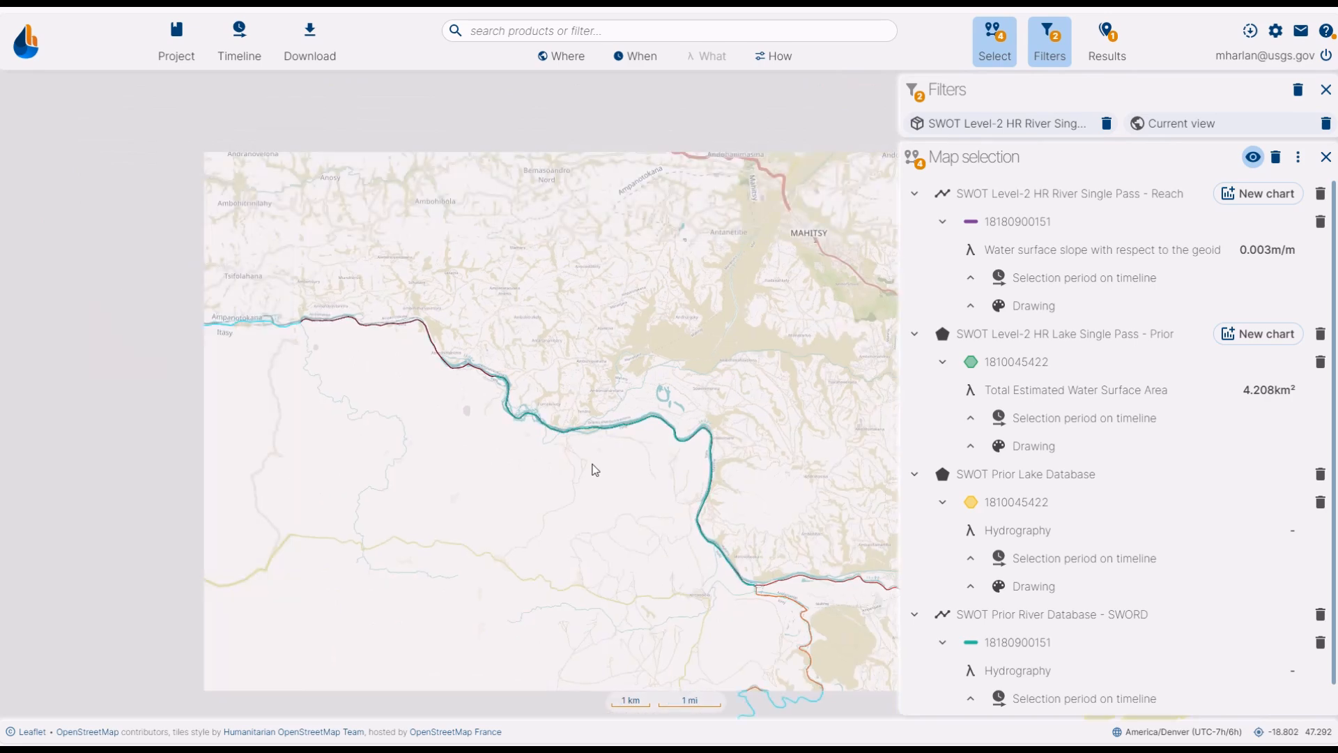
scroll(595, 481, "down", 2)
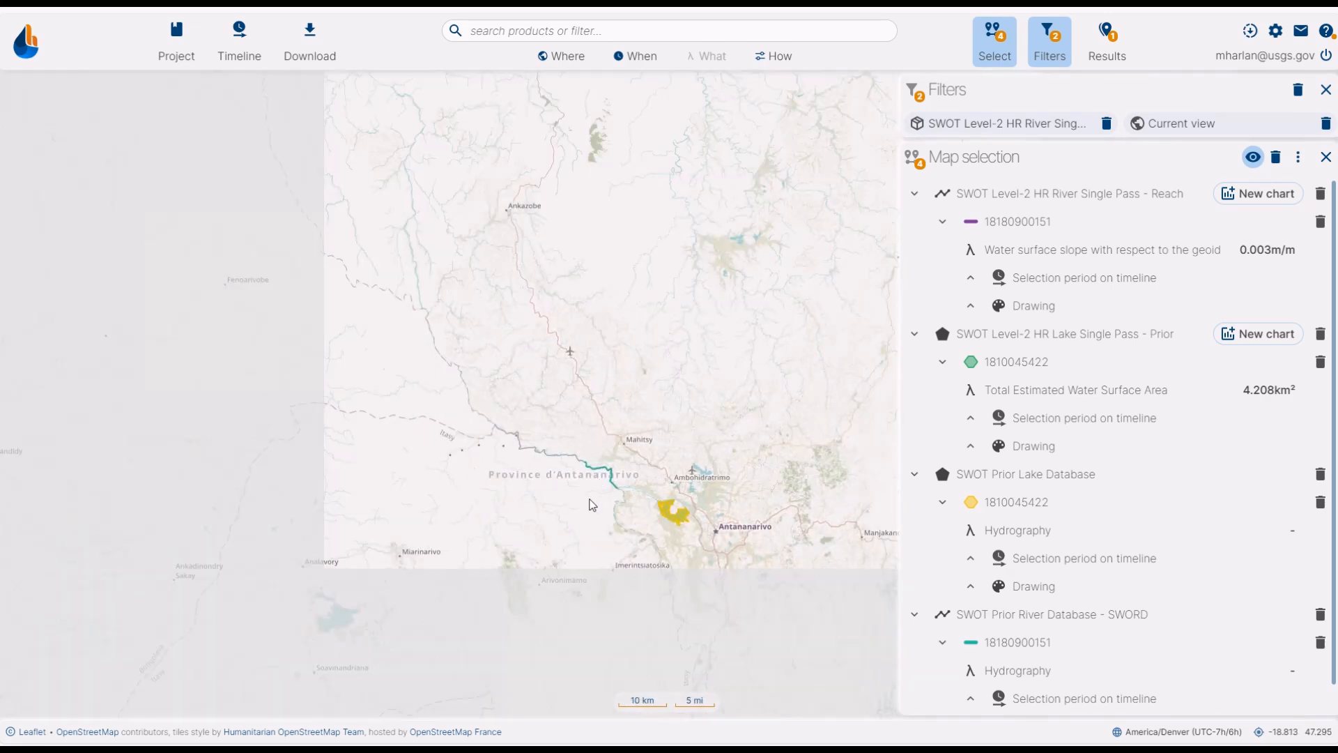
left_click_drag(569, 539, 561, 392)
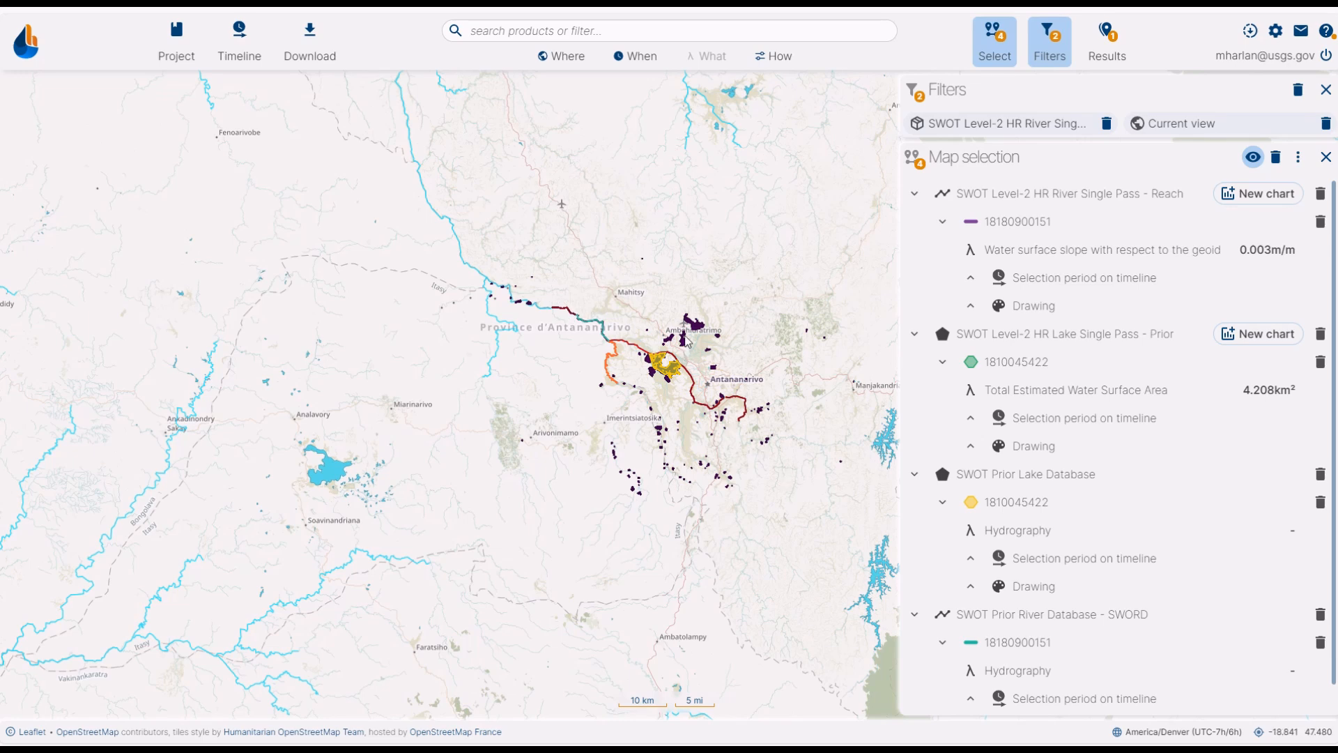
scroll(687, 341, "up", 1)
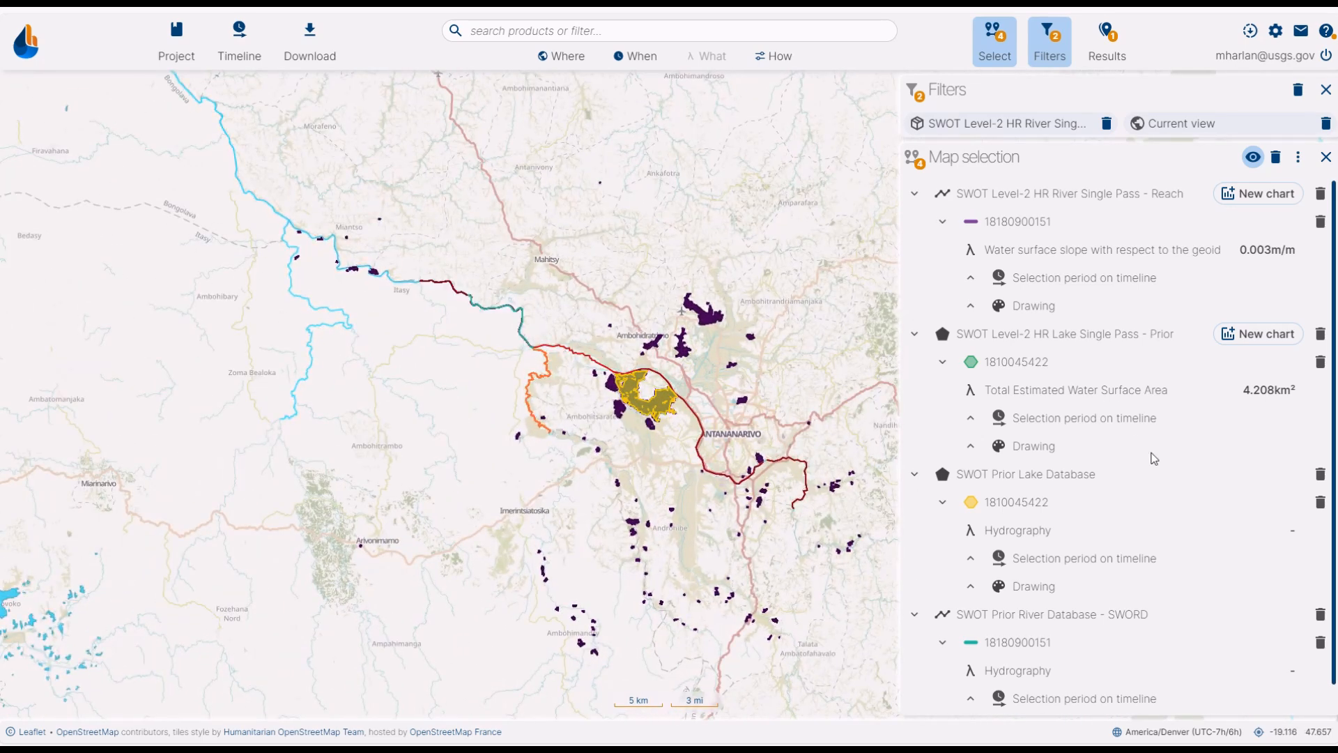
scroll(1160, 481, "down", 1)
scroll(1166, 507, "up", 1)
left_click(1109, 62)
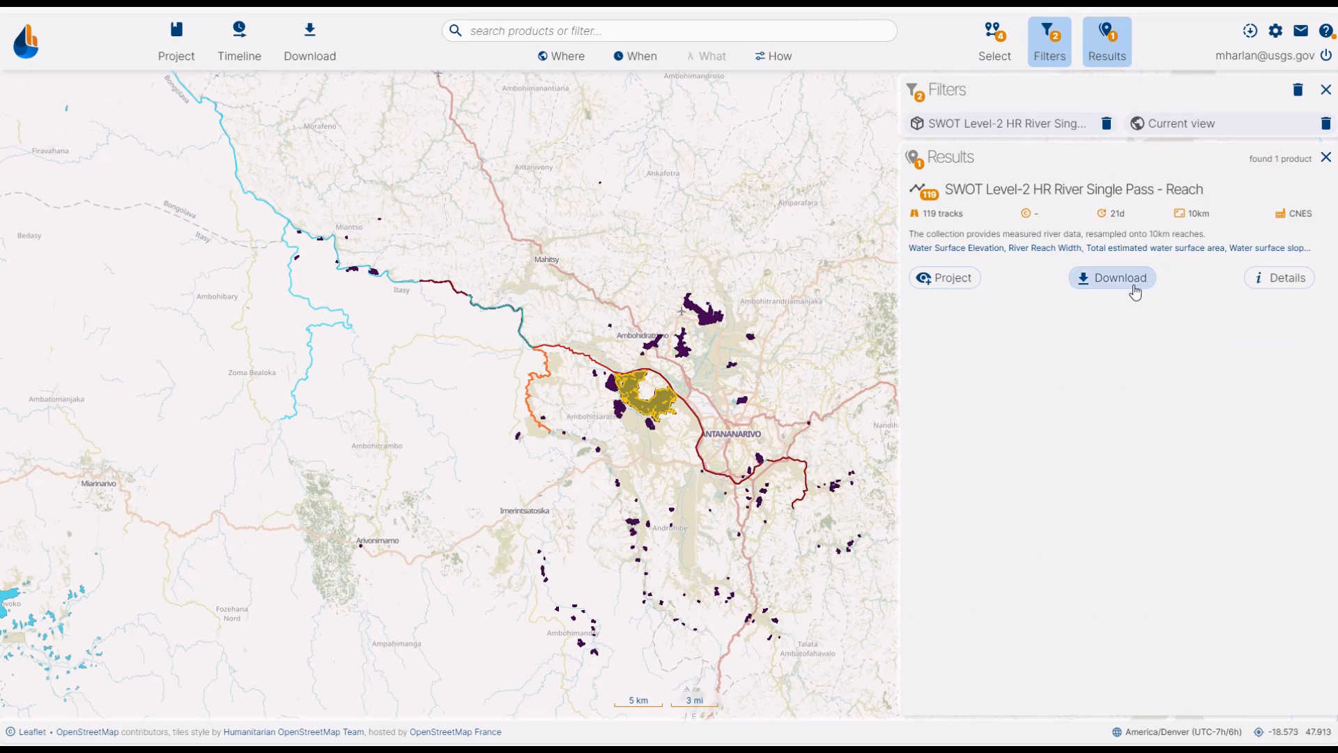
left_click(1122, 286)
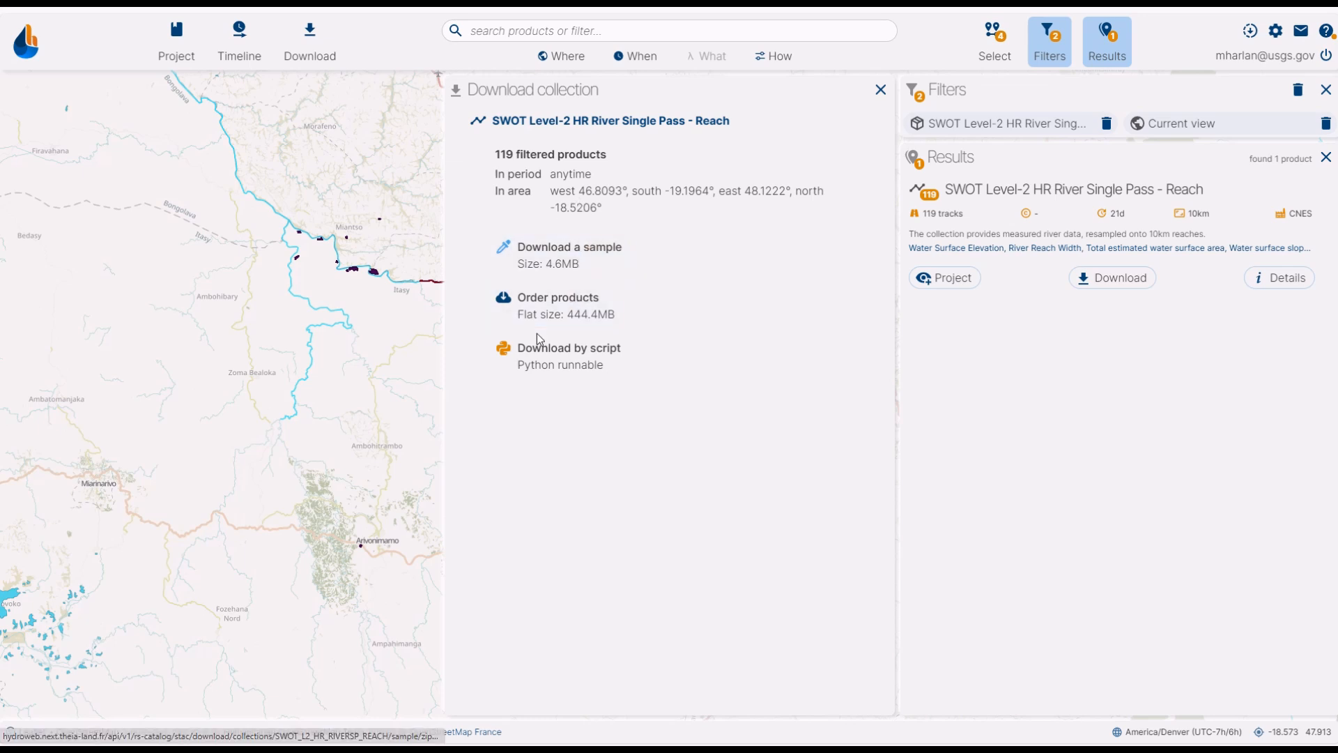
left_click(592, 311)
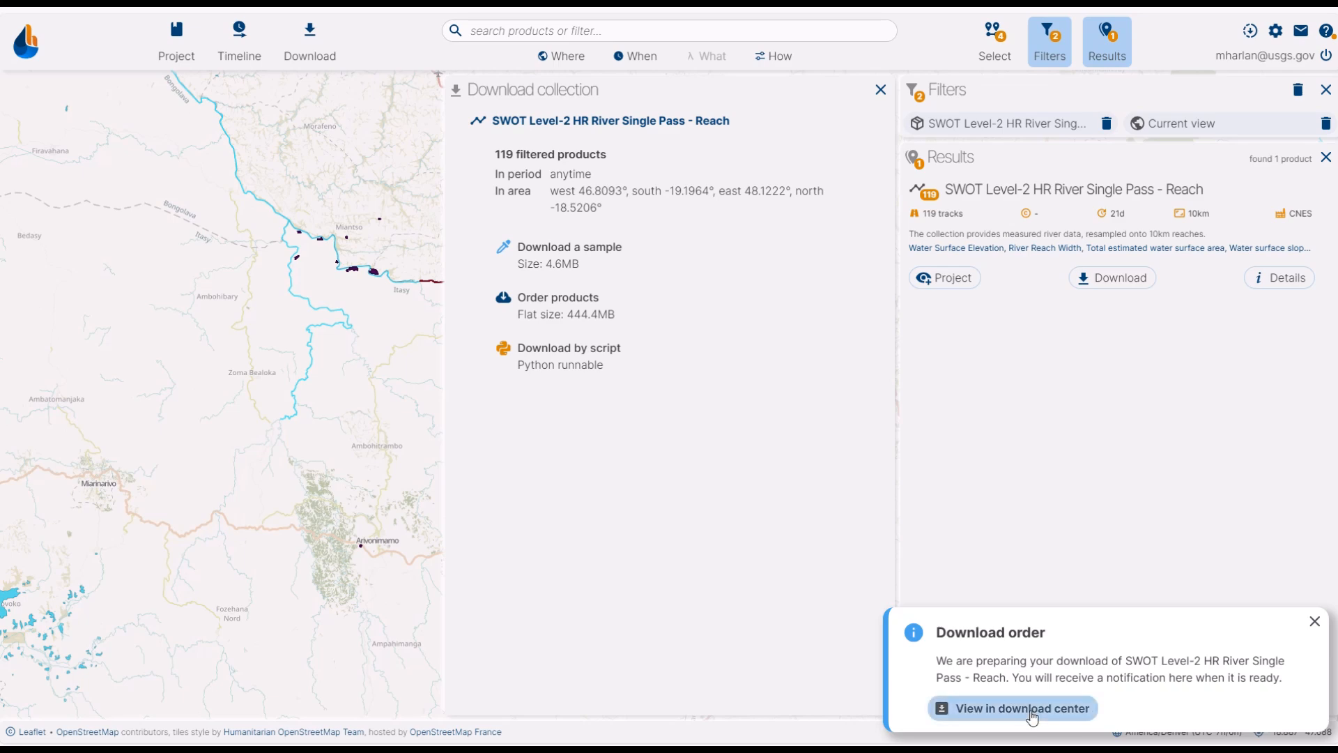
Check the river reach order in the download center and return to the project's layers and map around Antananarivo.
left_click(1099, 709)
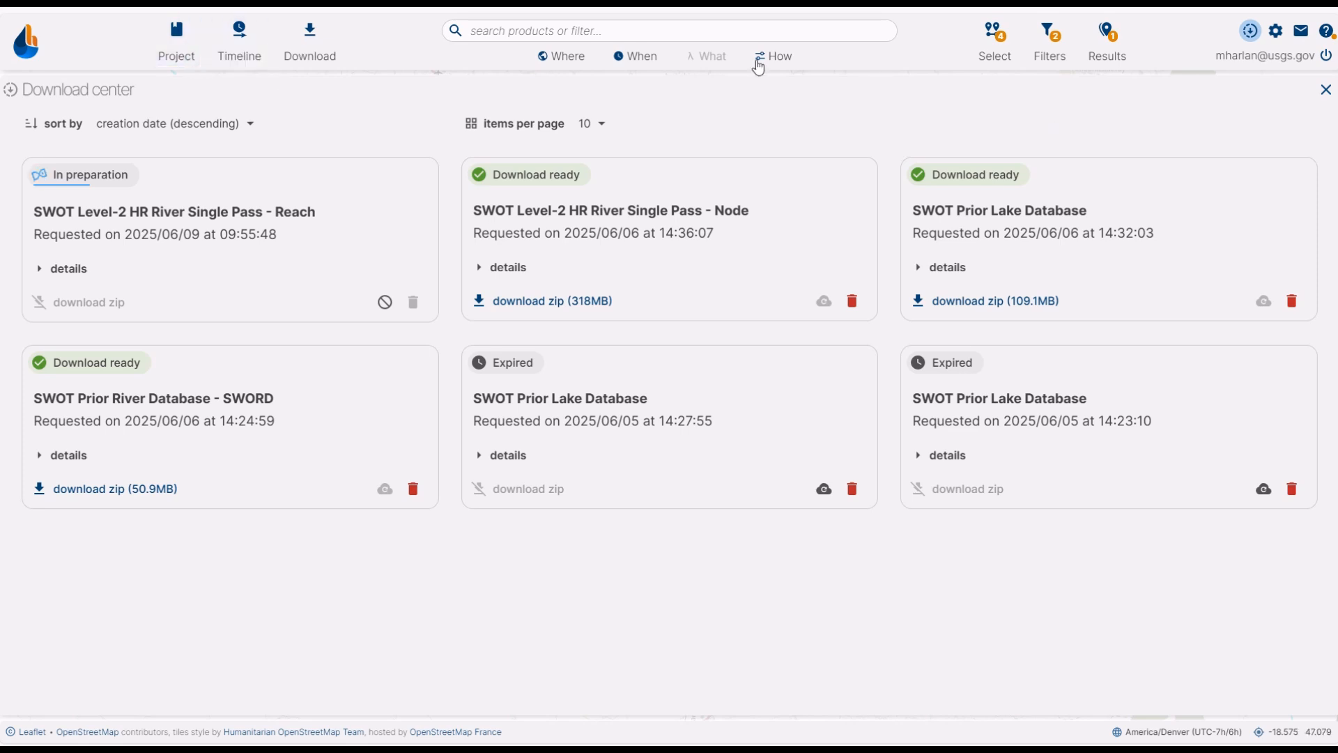
left_click(197, 43)
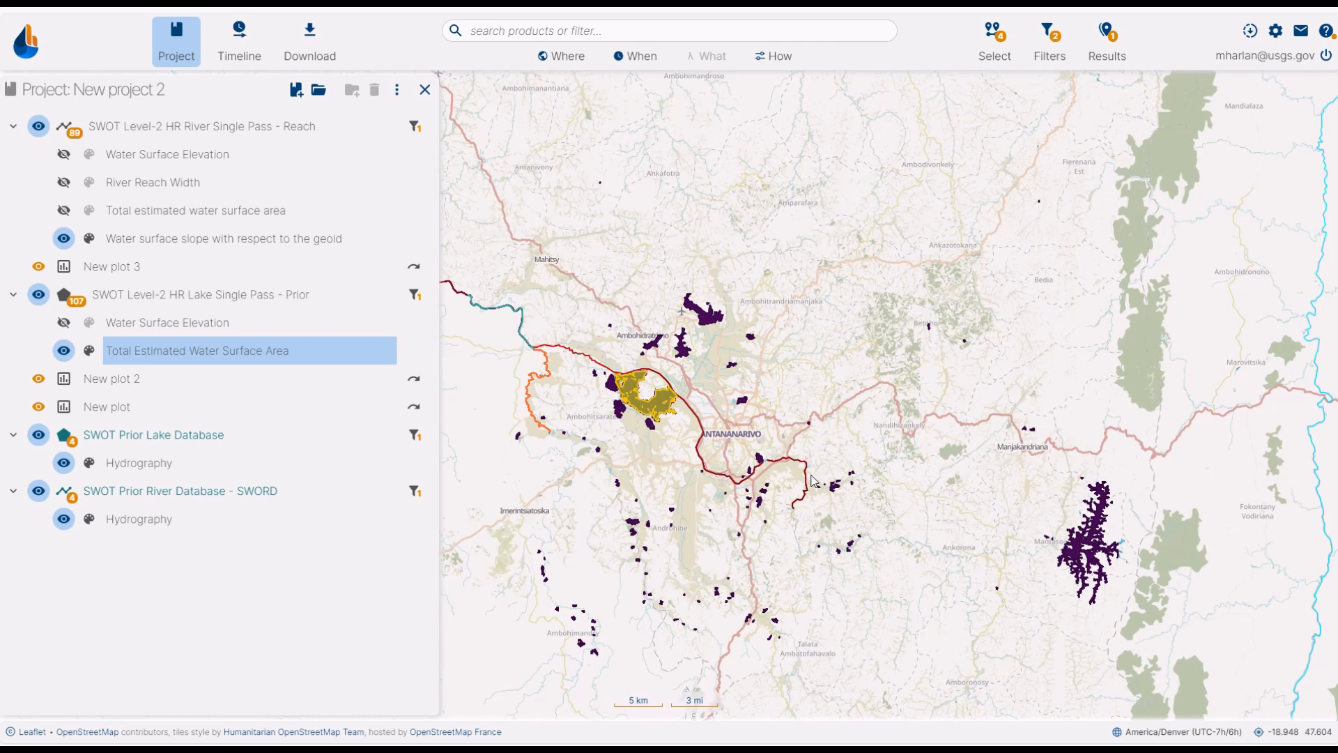
left_click_drag(805, 361, 869, 346)
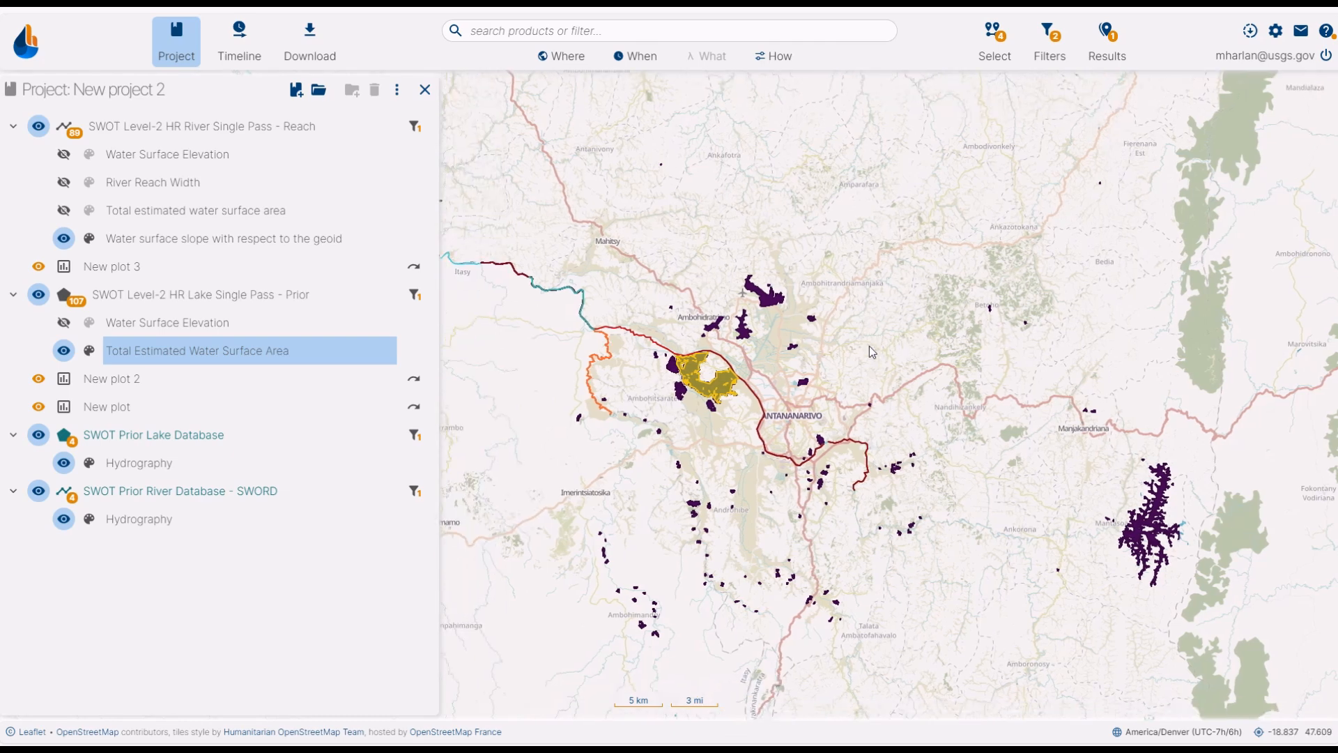